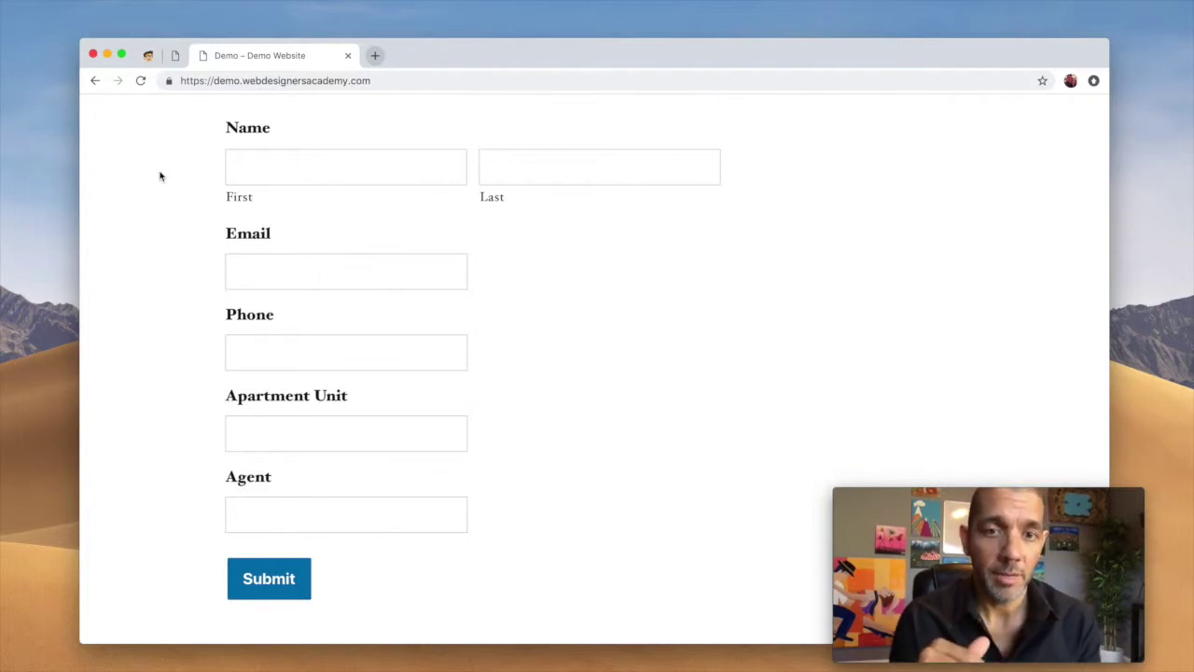
pyautogui.scroll(5, 159, 176)
pyautogui.scroll(-4, 160, 176)
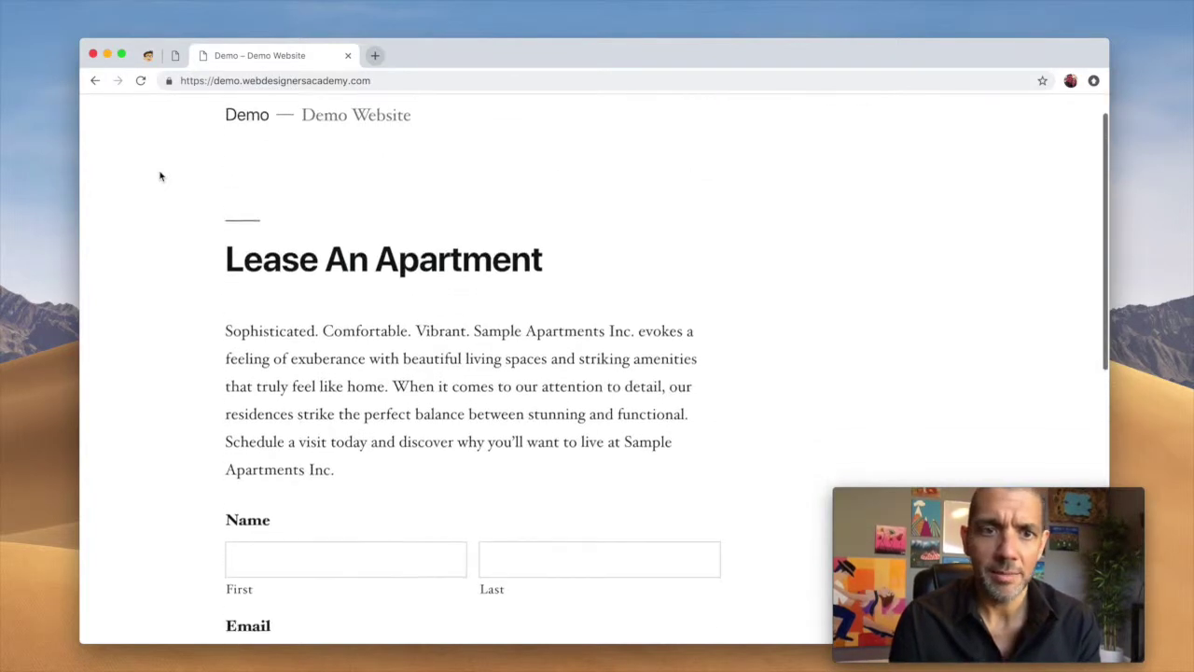
pyautogui.scroll(-2, 159, 176)
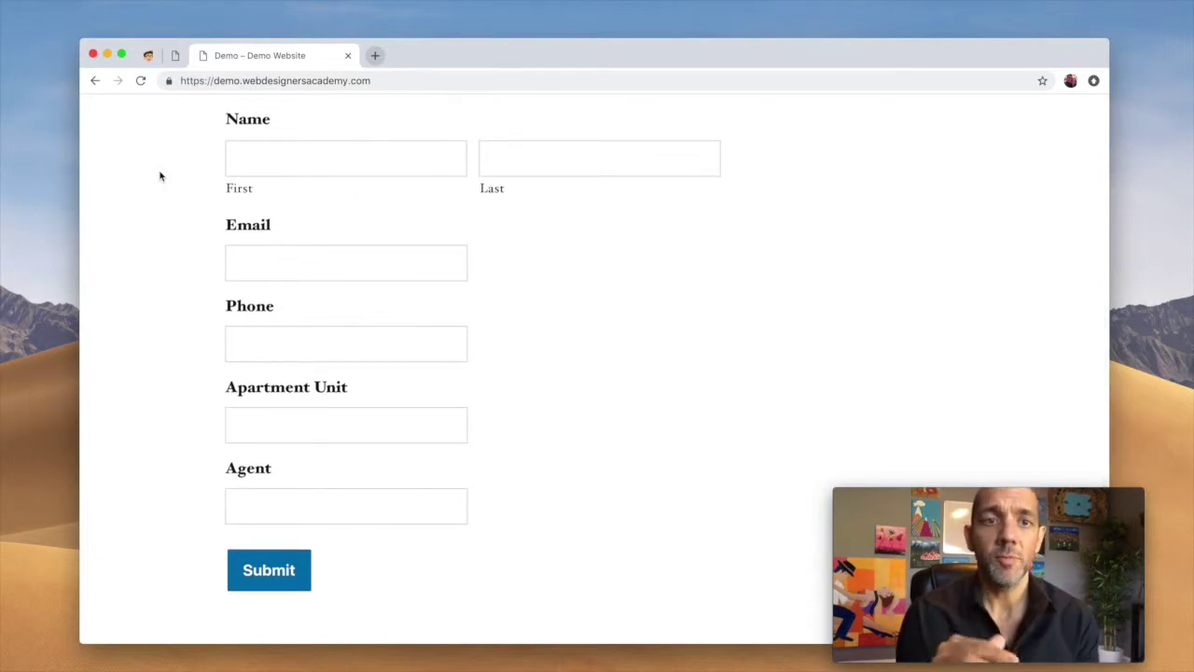
# - Check the installed plugins list in the WordPress admin for the Styler for Gravity Forms plugin
pyautogui.click(177, 56)
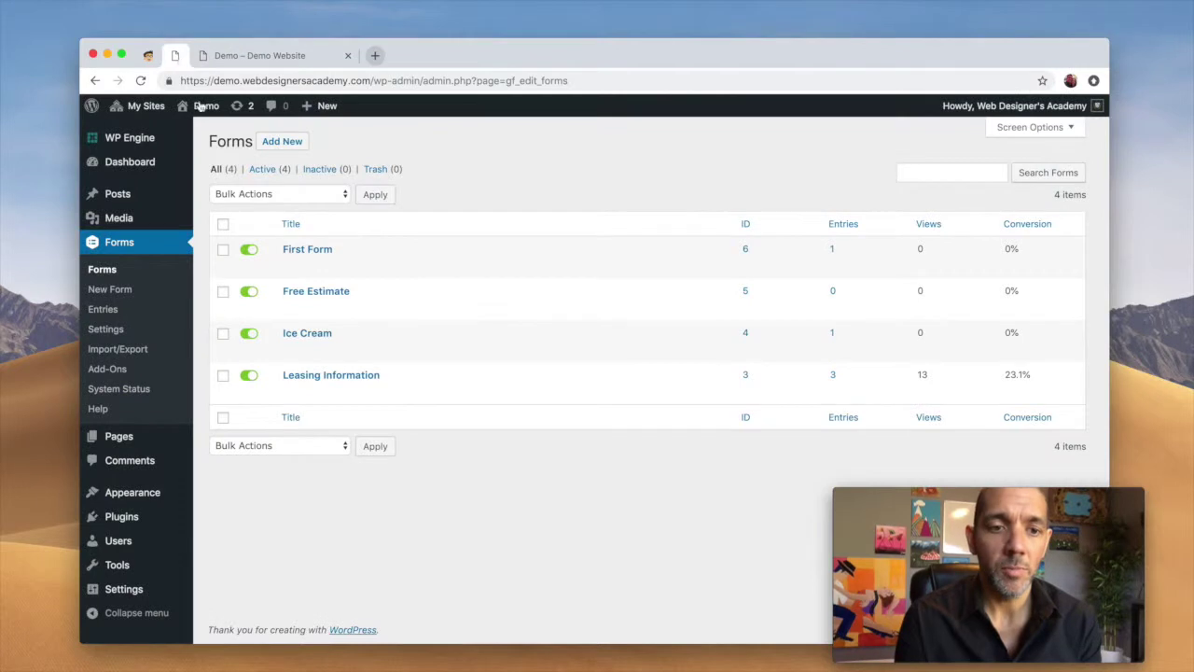
pyautogui.click(152, 525)
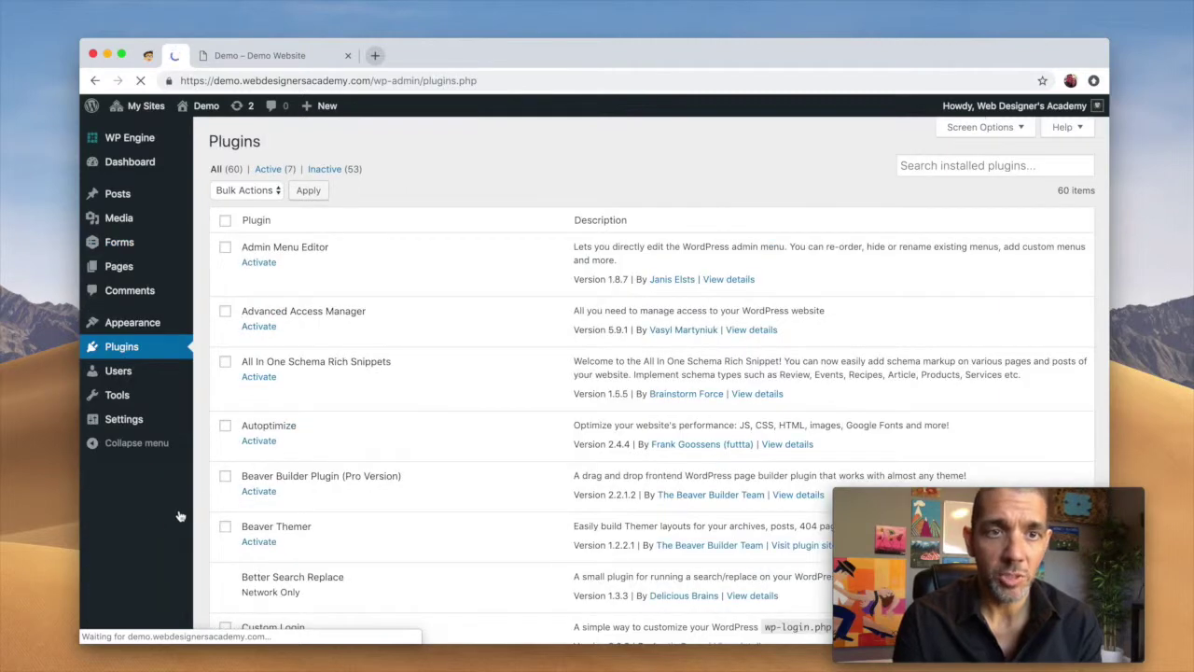
pyautogui.scroll(-20, 303, 443)
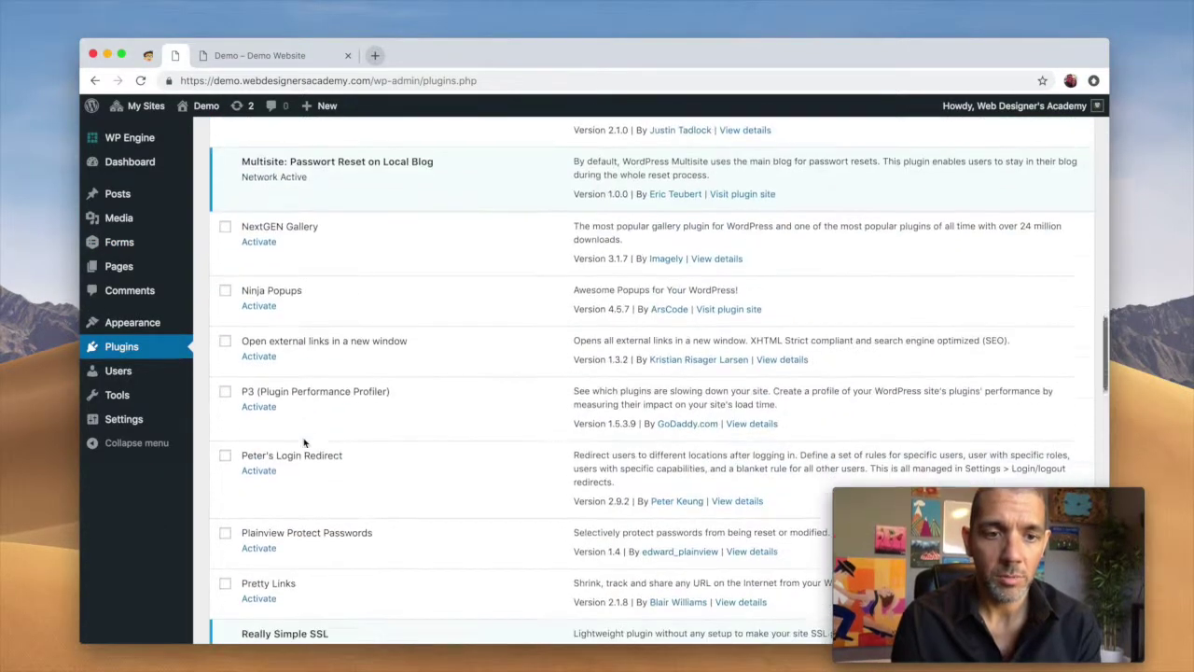
pyautogui.scroll(1, 303, 443)
pyautogui.scroll(-10, 303, 440)
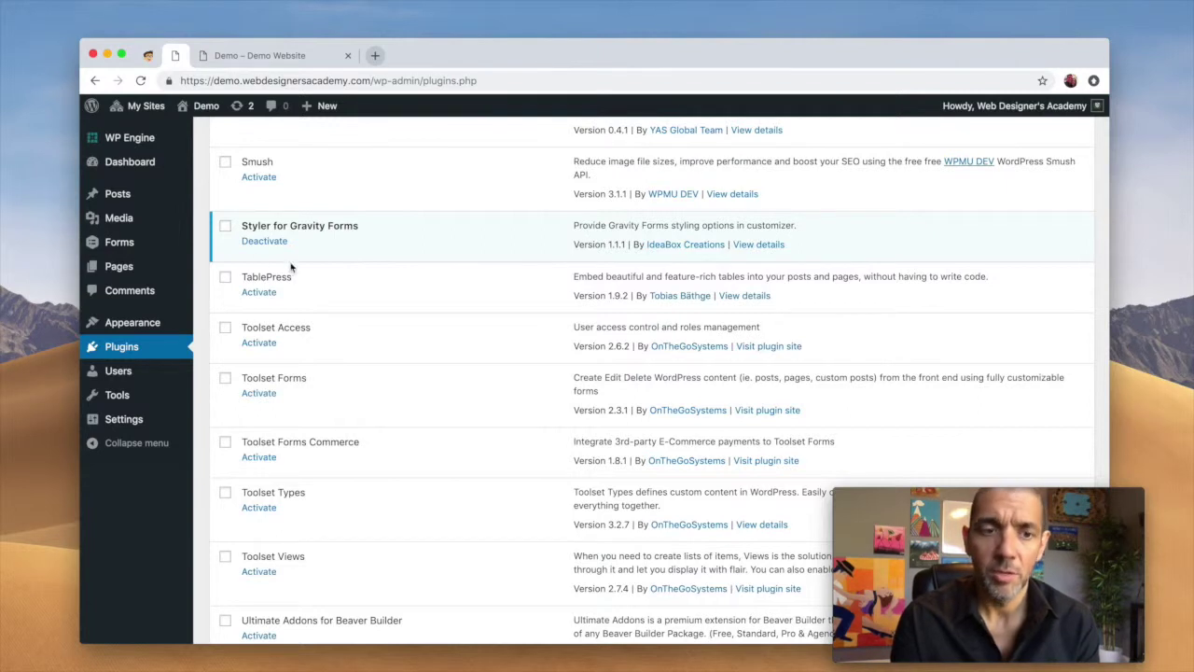
# - Open the site Customizer in a separate browser tab and go to the Styler for Gravity Forms settings, with the form in the preview
pyautogui.moveTo(152, 326)
pyautogui.rightClick(228, 348)
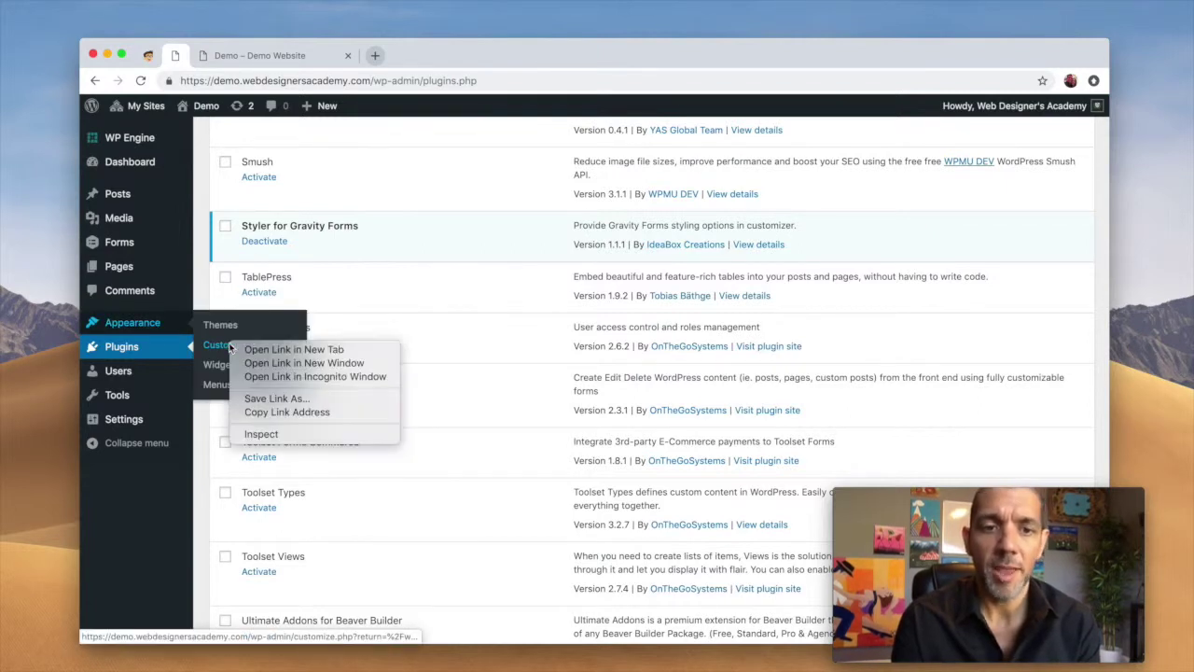
pyautogui.click(265, 350)
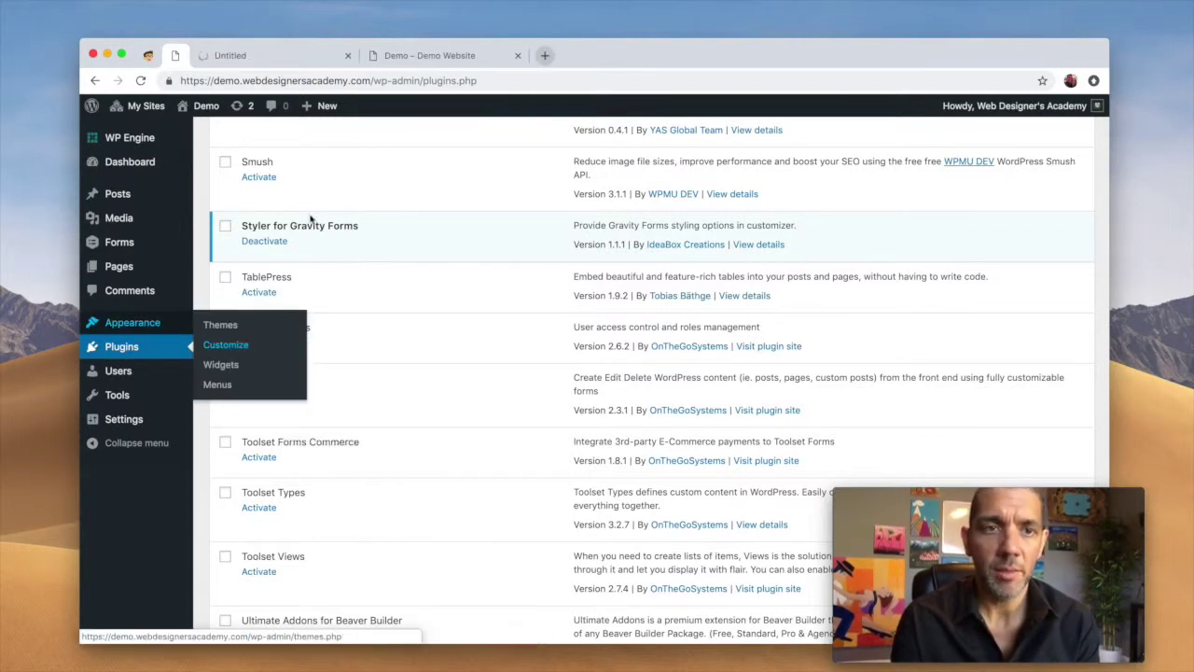
pyautogui.click(248, 57)
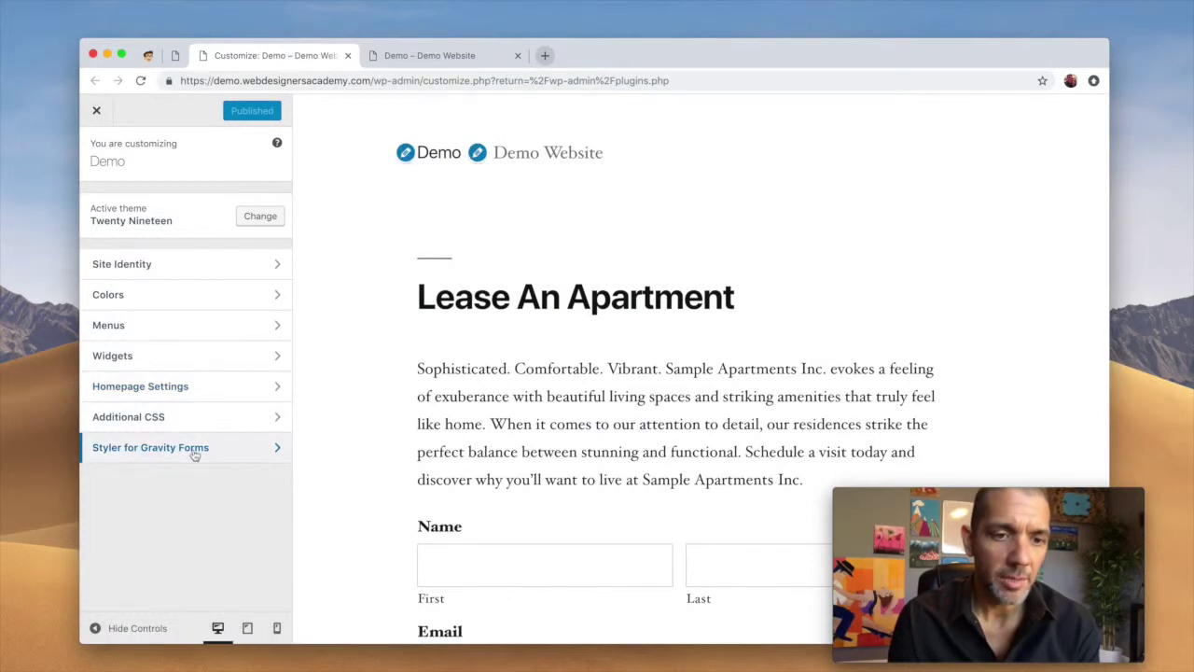
pyautogui.click(183, 449)
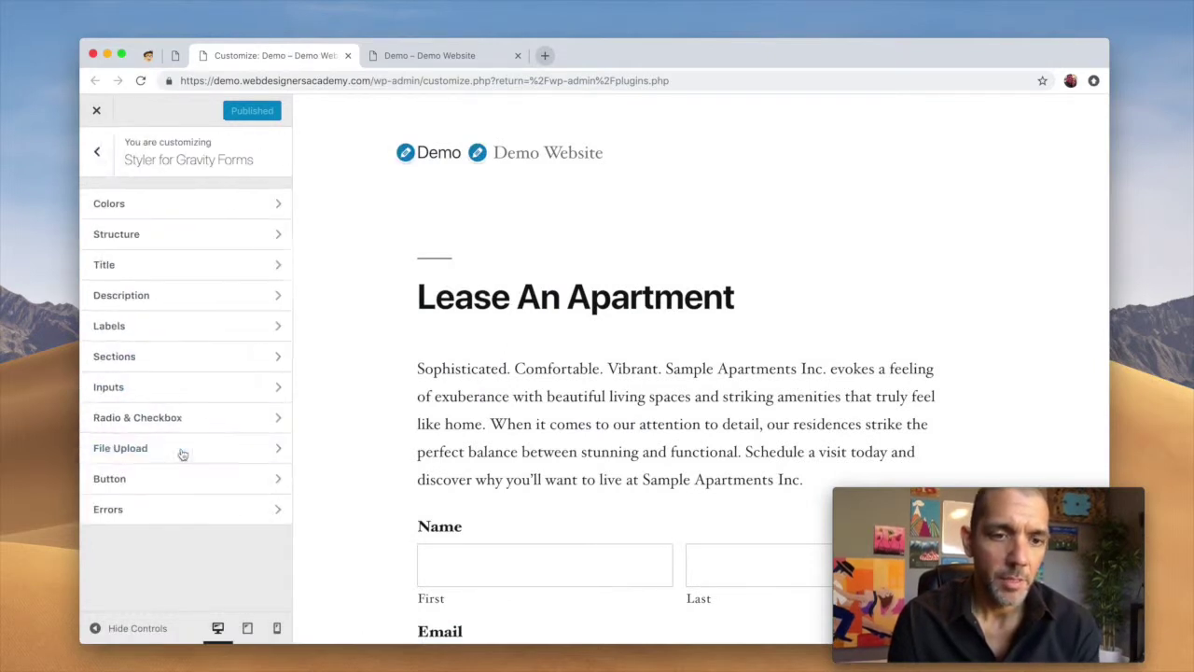
pyautogui.scroll(-3, 422, 399)
pyautogui.scroll(-5, 420, 399)
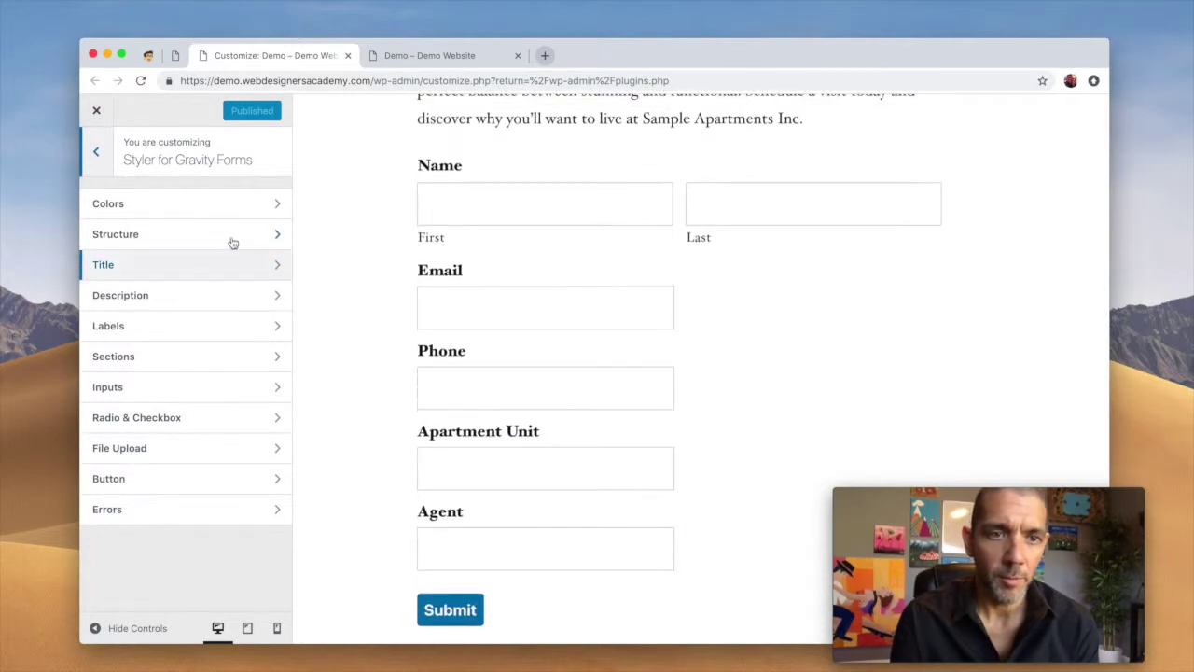
# - Try several preset background colors for the form in the Colors settings and settle on light gray #e5e5e5
pyautogui.click(217, 203)
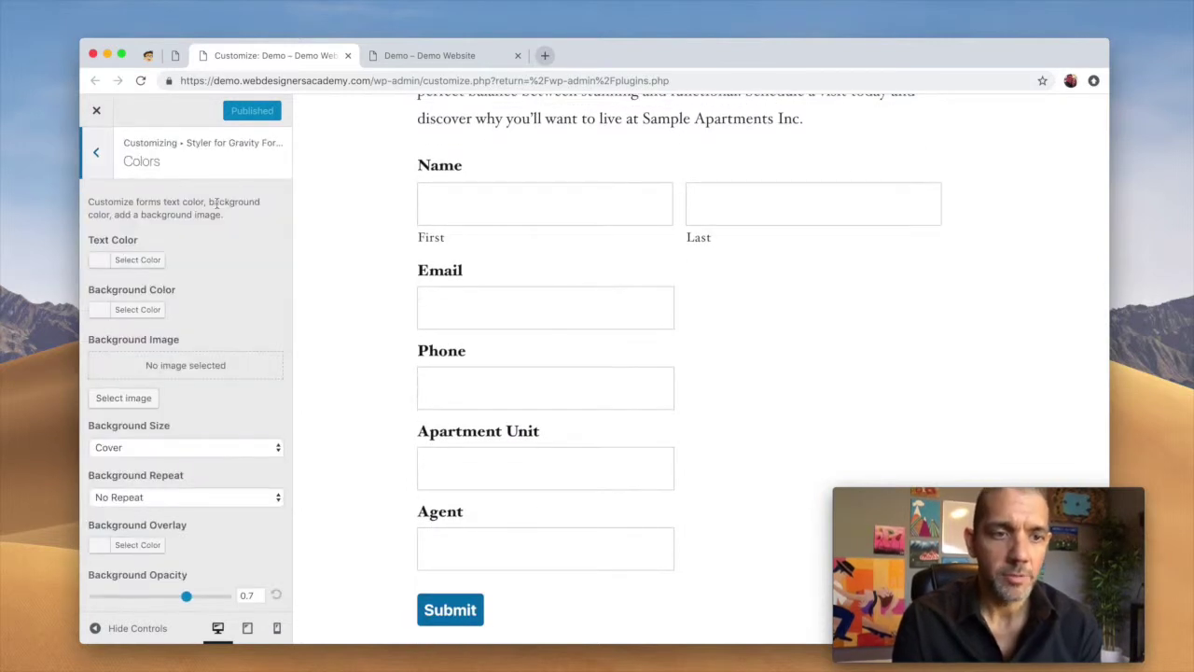
pyautogui.click(100, 312)
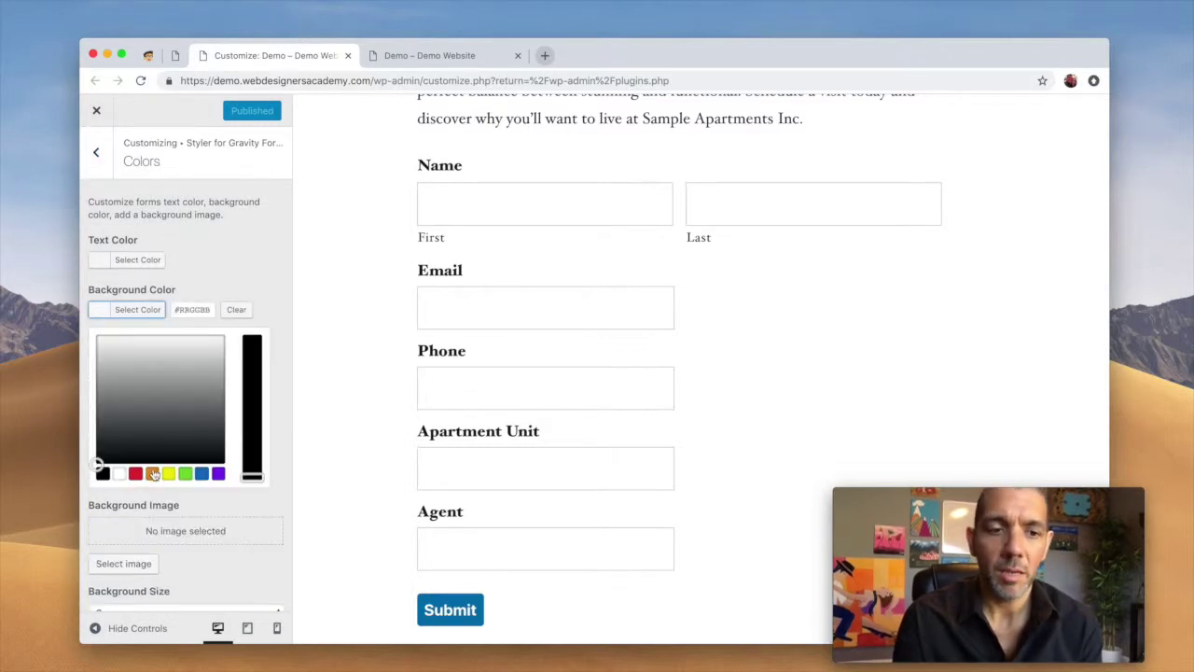
pyautogui.click(152, 474)
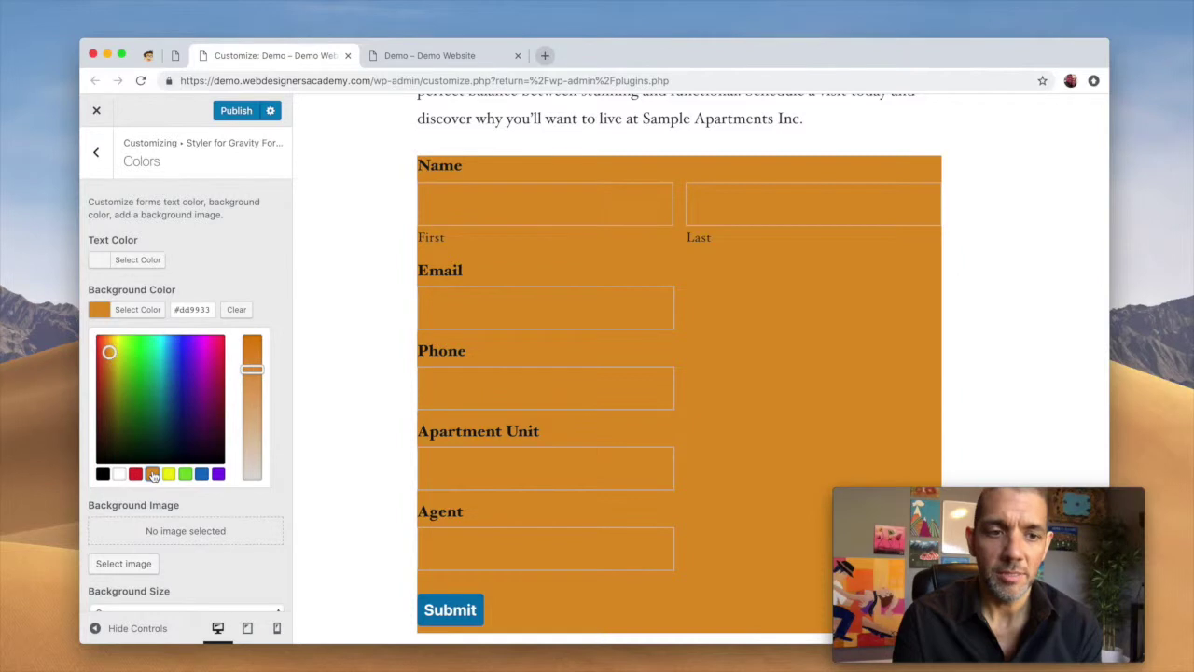
pyautogui.click(135, 474)
pyautogui.click(169, 473)
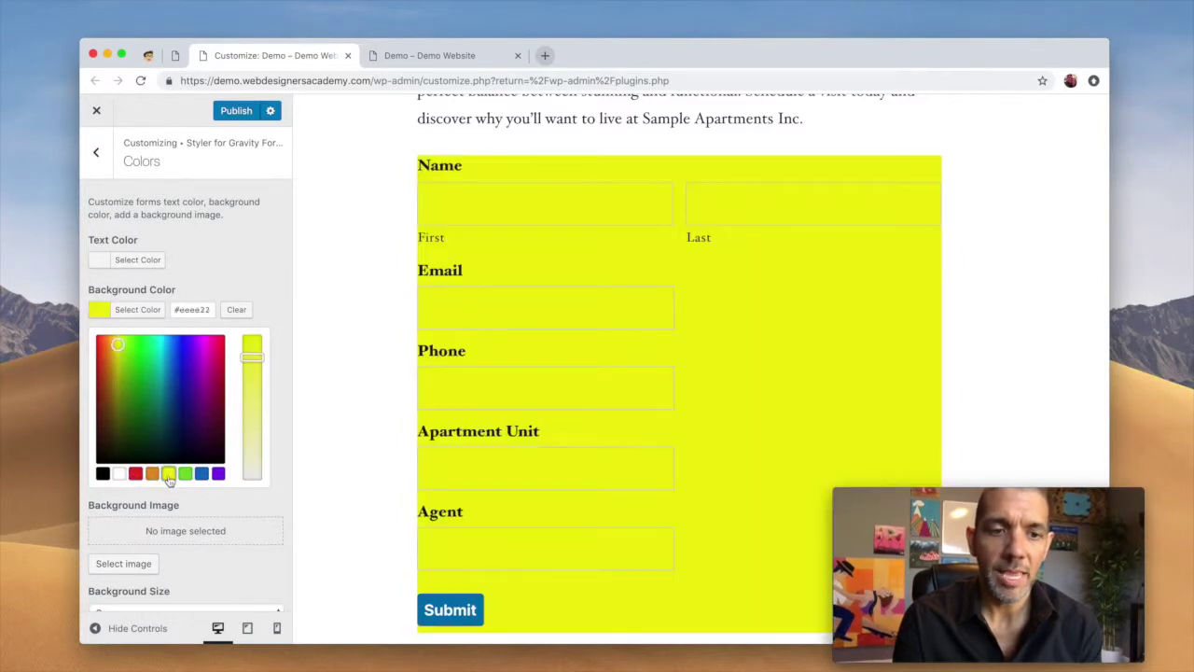
pyautogui.click(186, 474)
pyautogui.click(136, 474)
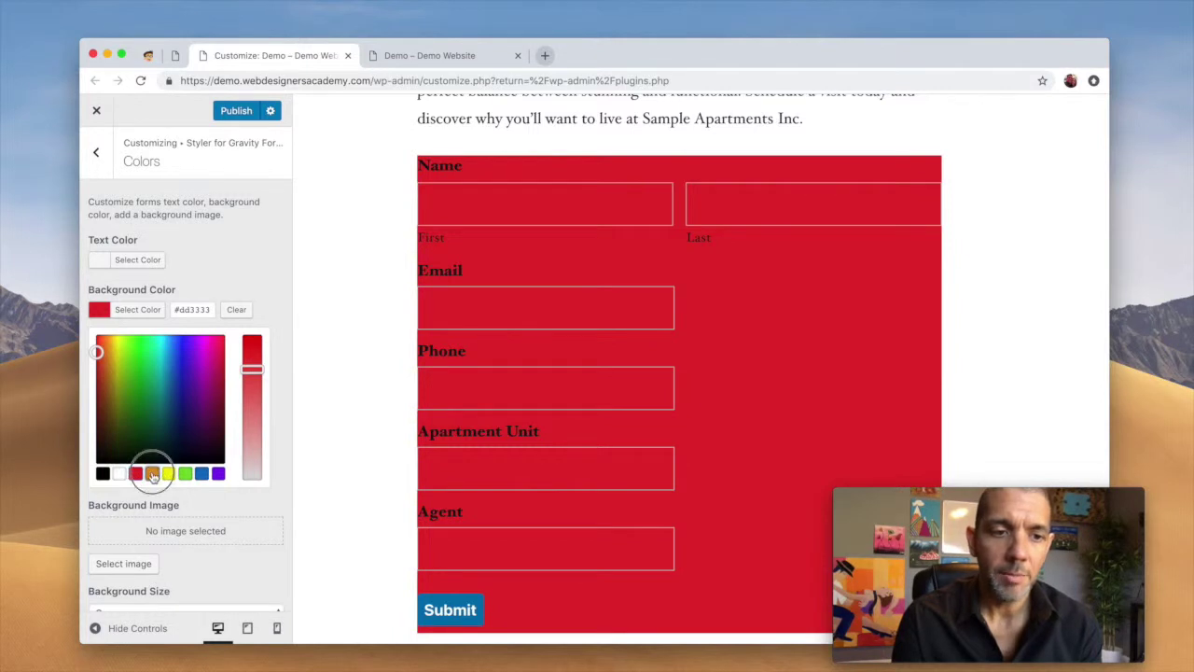
pyautogui.click(152, 474)
pyautogui.click(119, 475)
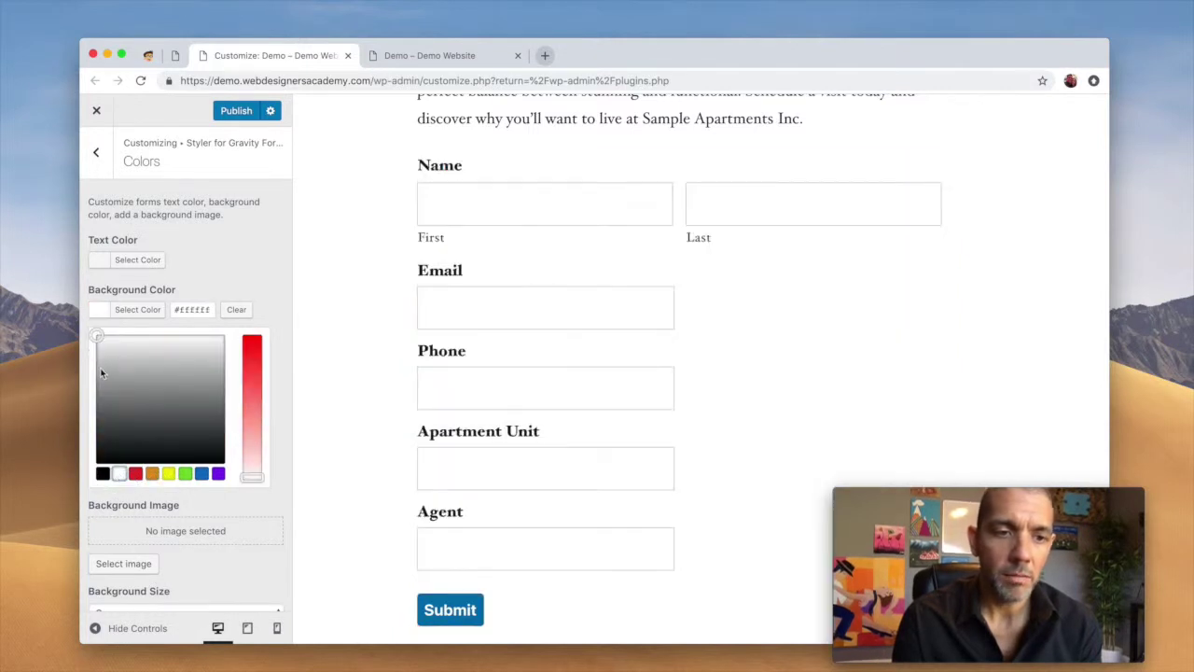
pyautogui.moveTo(95, 337); pyautogui.dragTo(95, 347)
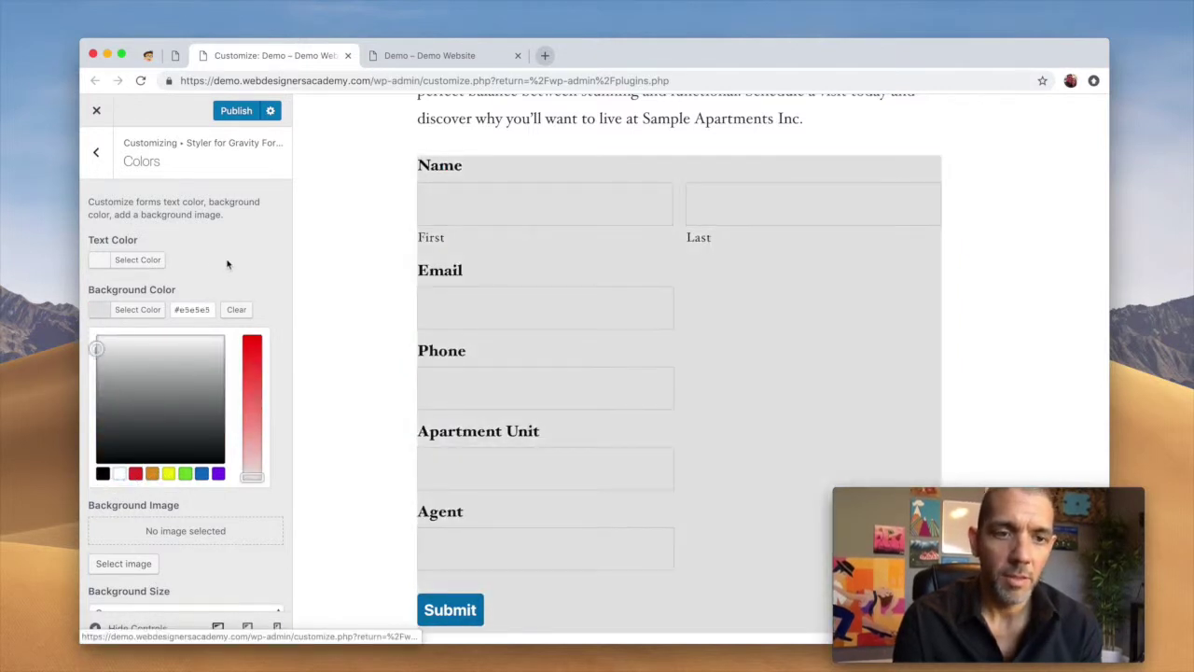
pyautogui.click(97, 309)
# - Set the form's text color to blue #1e73be
pyautogui.scroll(-1, 218, 289)
pyautogui.scroll(-3, 219, 291)
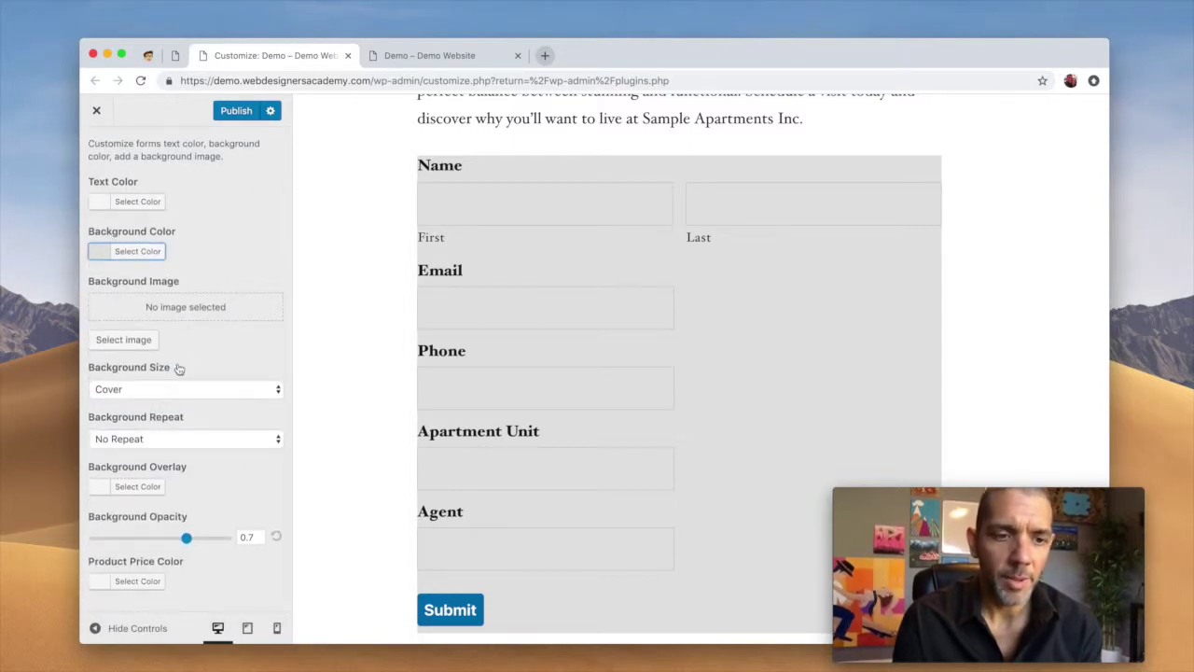
pyautogui.scroll(4, 181, 535)
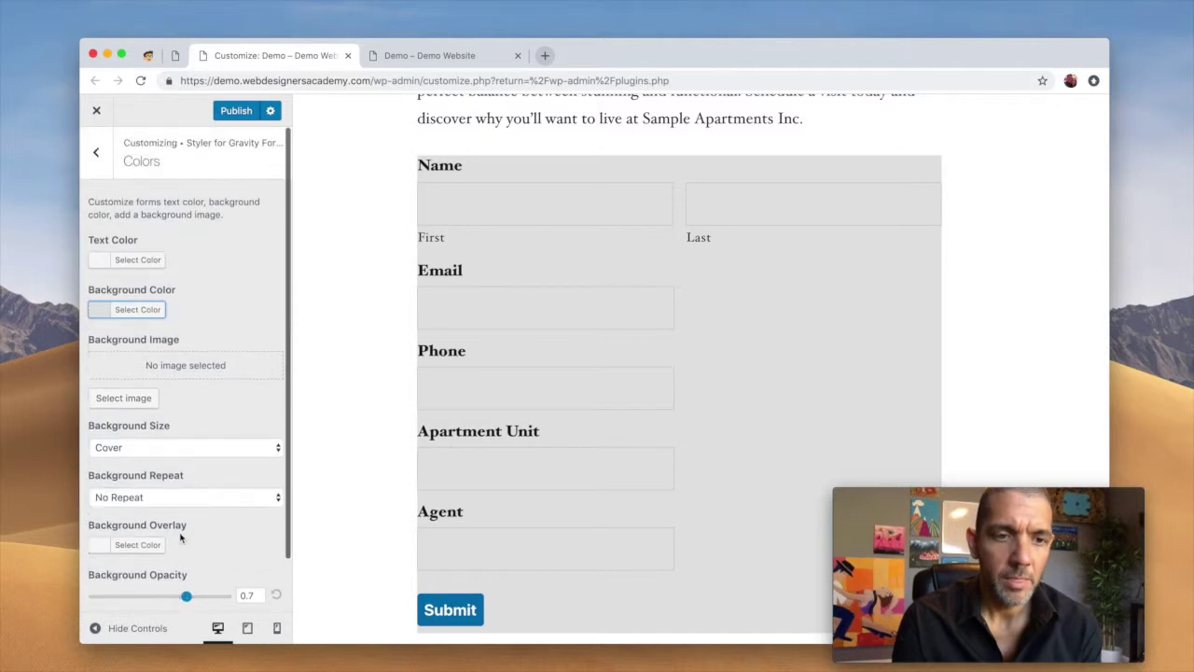
pyautogui.click(99, 261)
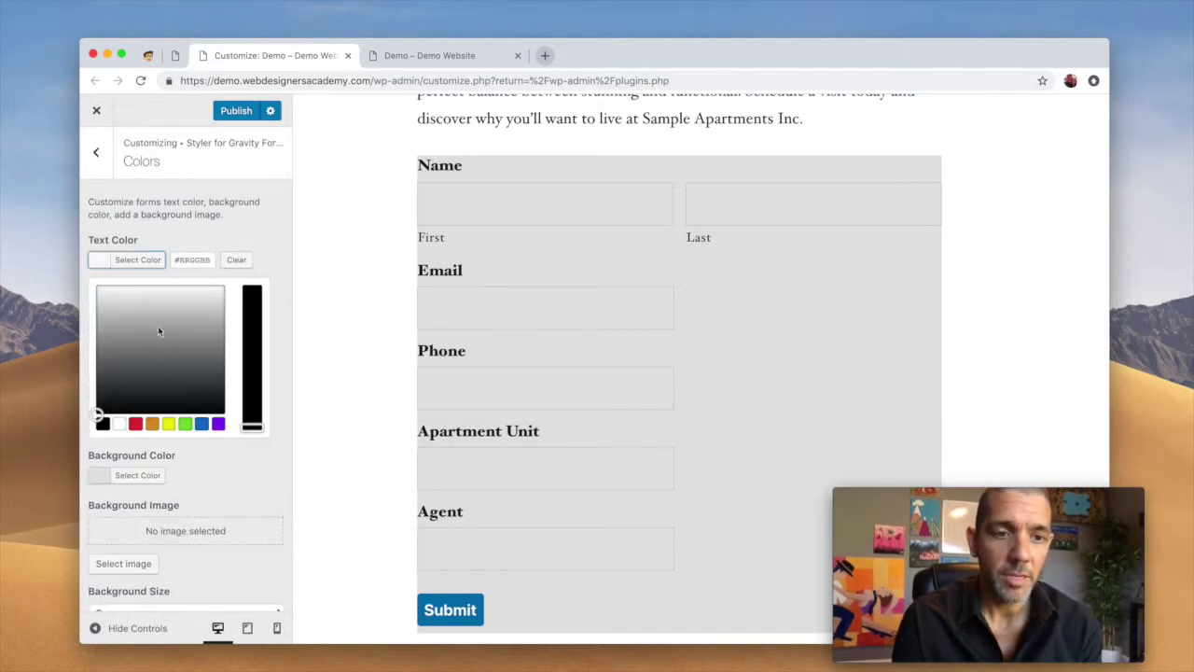
pyautogui.click(137, 424)
pyautogui.click(201, 424)
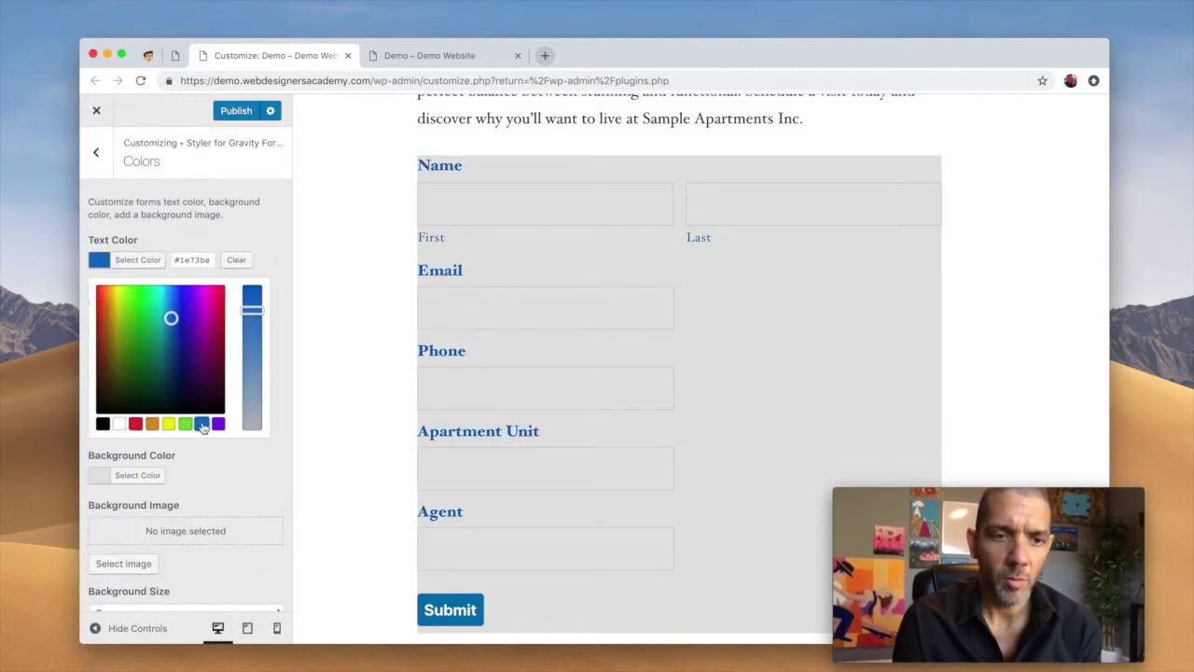
pyautogui.click(230, 237)
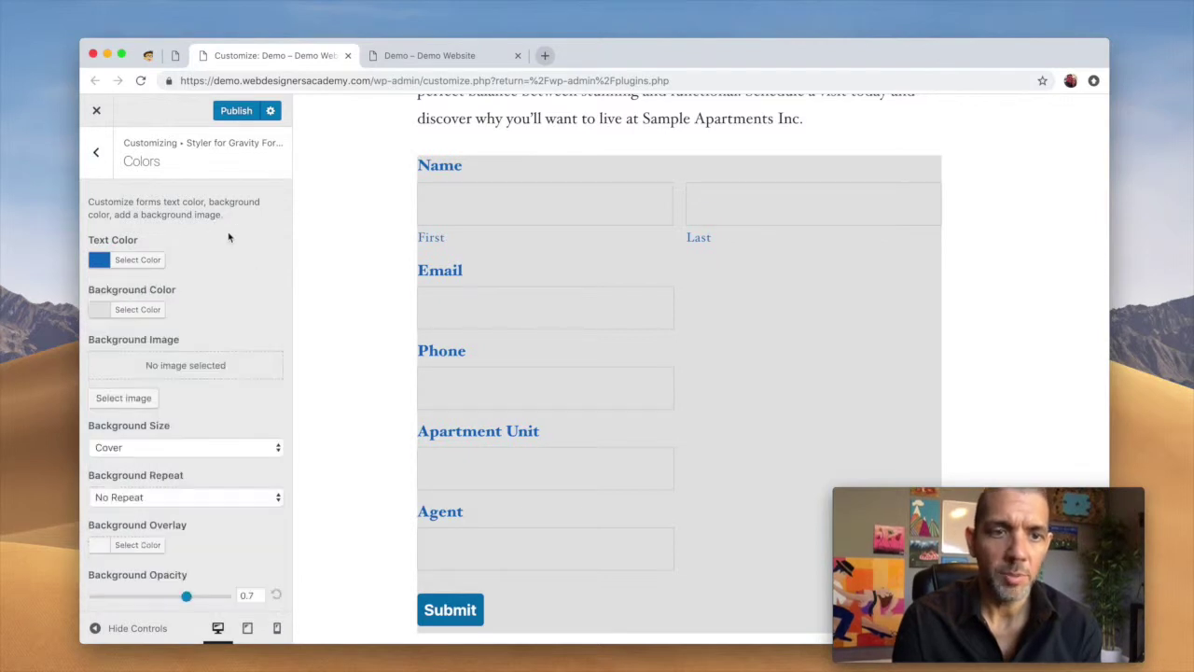
# - In the Structure settings, set the form's top, bottom, left and right padding to 60 px each
pyautogui.click(96, 152)
pyautogui.click(157, 241)
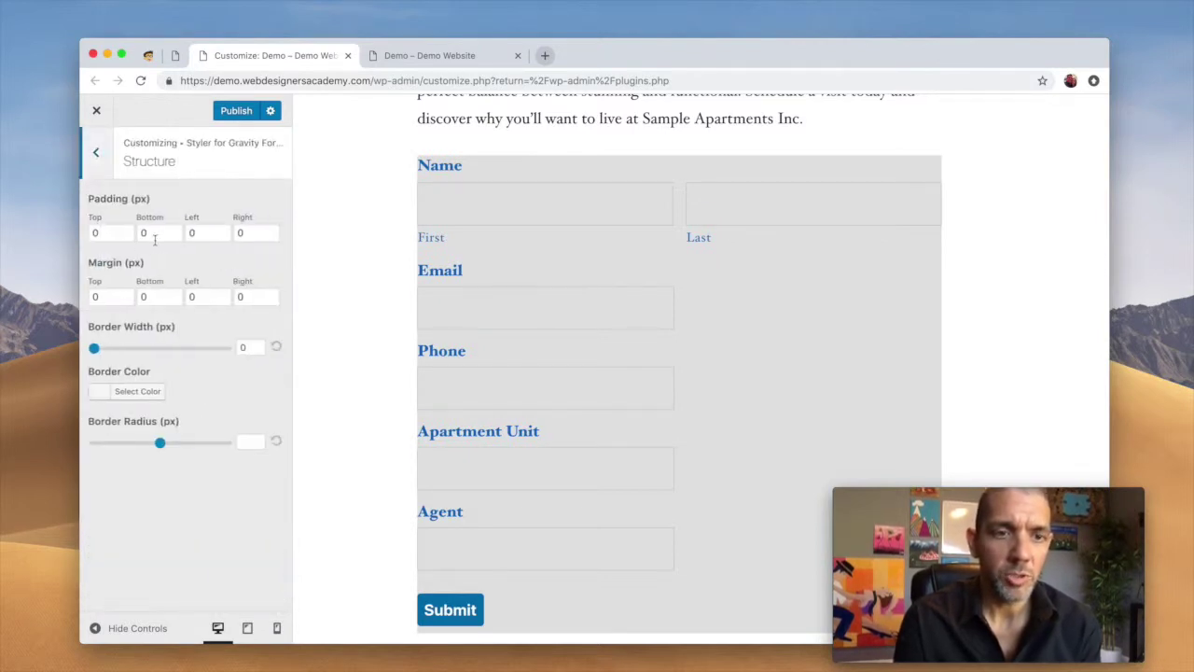
pyautogui.doubleClick(98, 232)
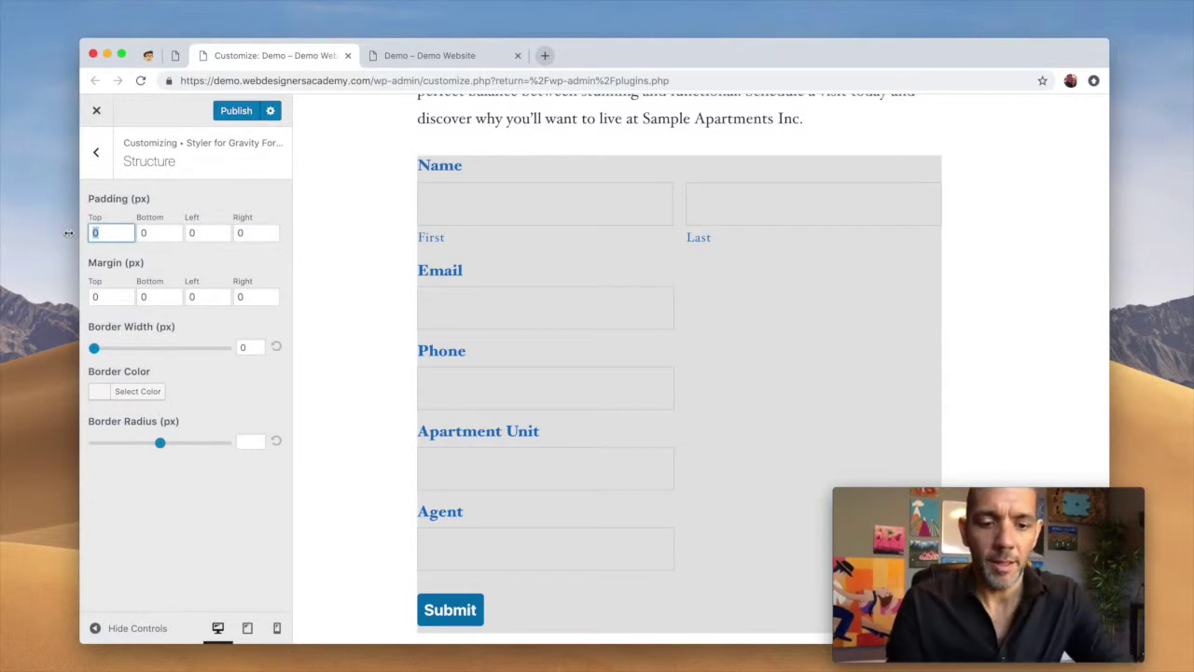
pyautogui.write('60')
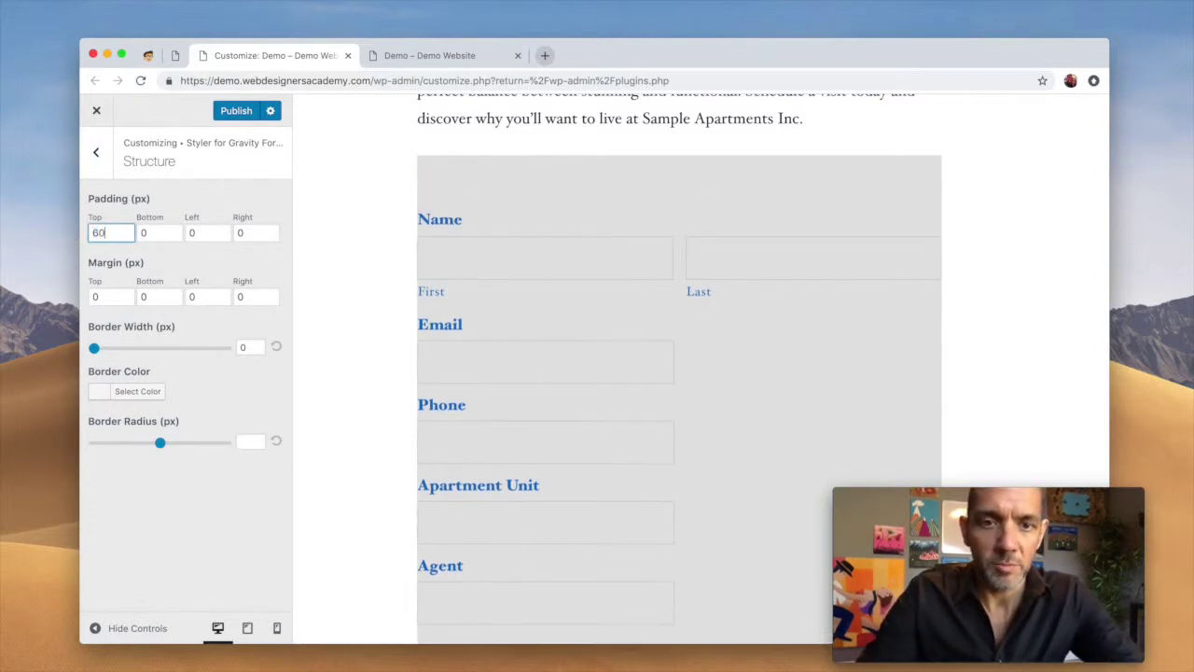
pyautogui.doubleClick(149, 232)
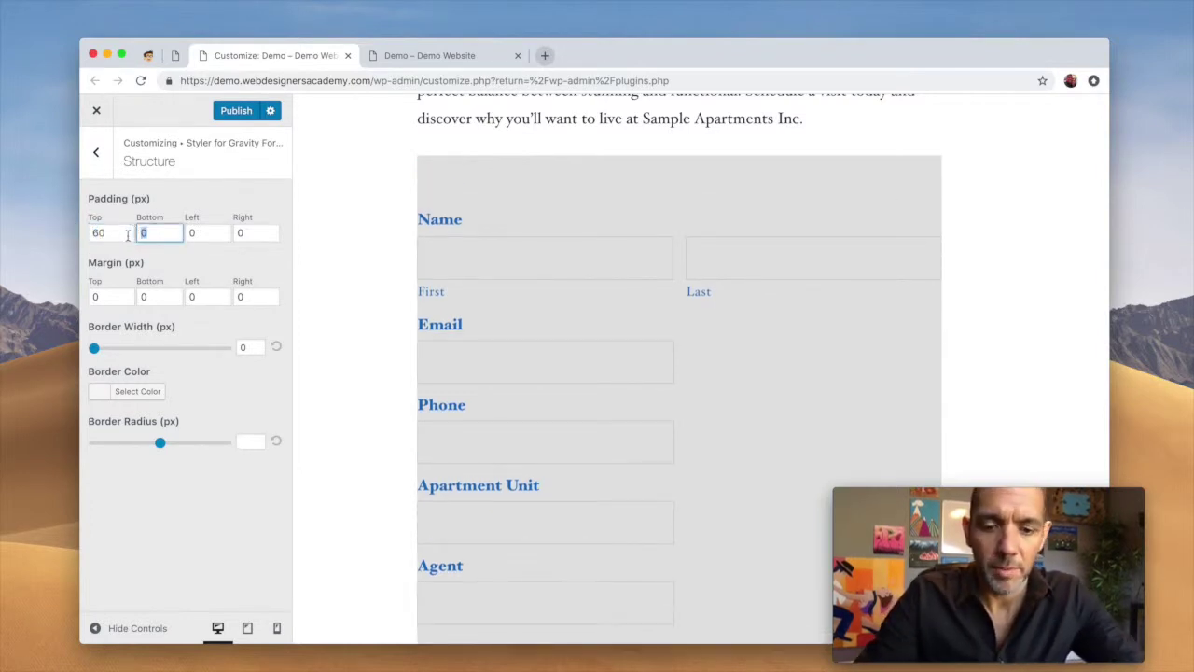
pyautogui.press('Tab')
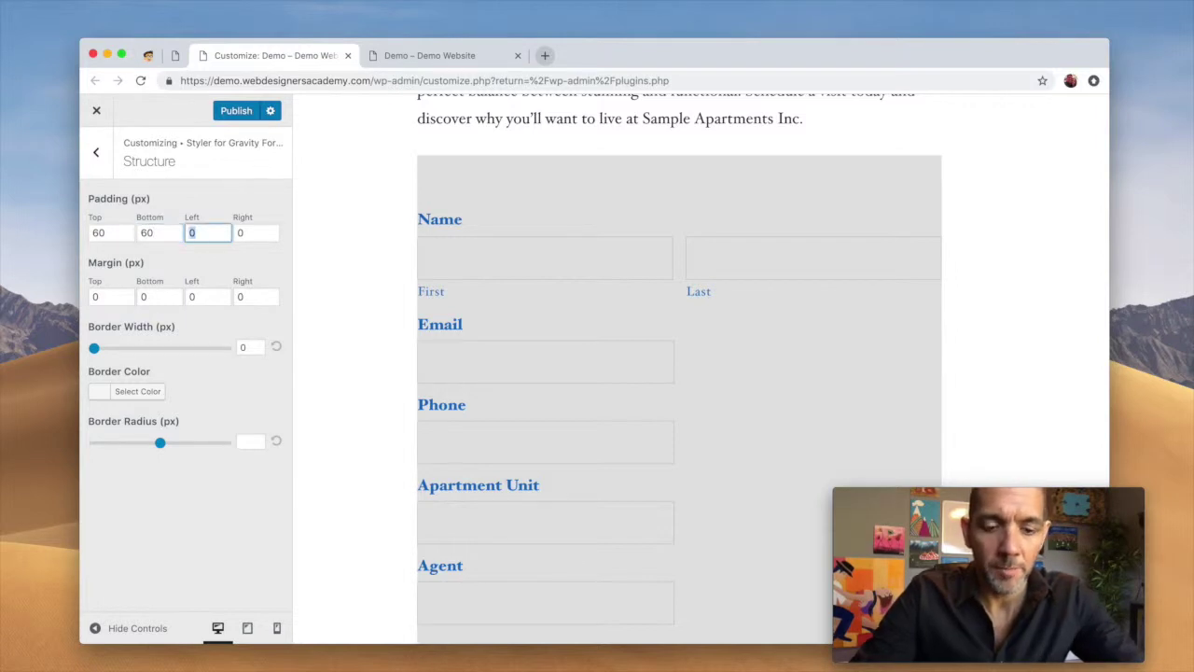
pyautogui.write('60')
pyautogui.press('Tab')
pyautogui.write('60')
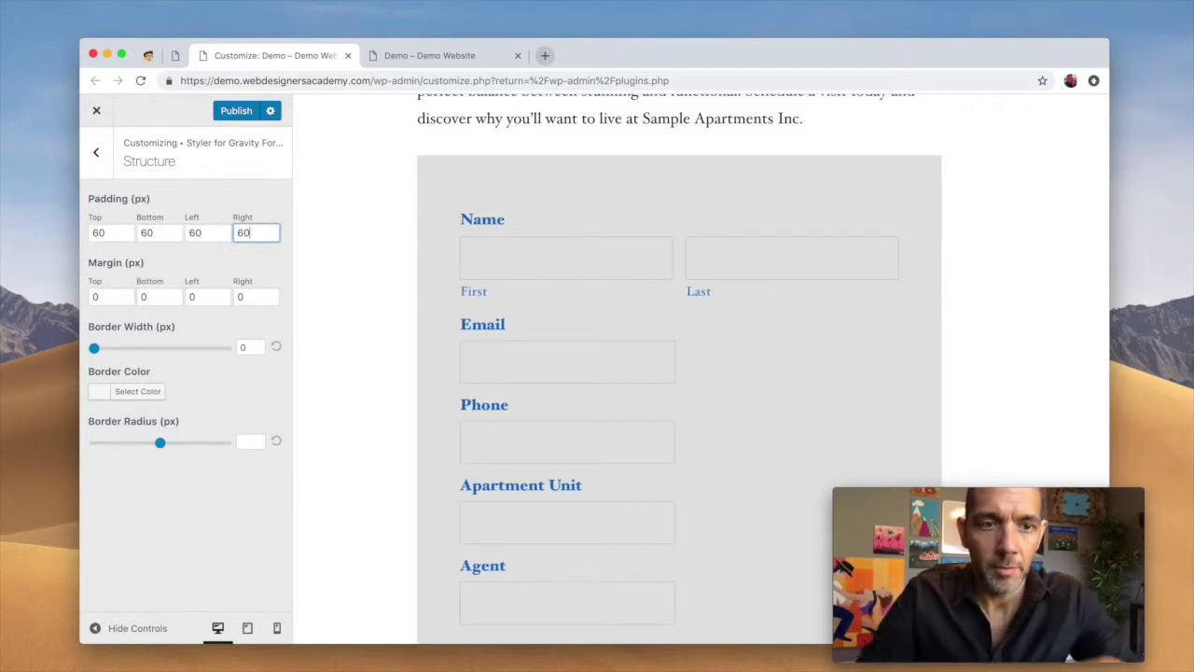
pyautogui.click(354, 304)
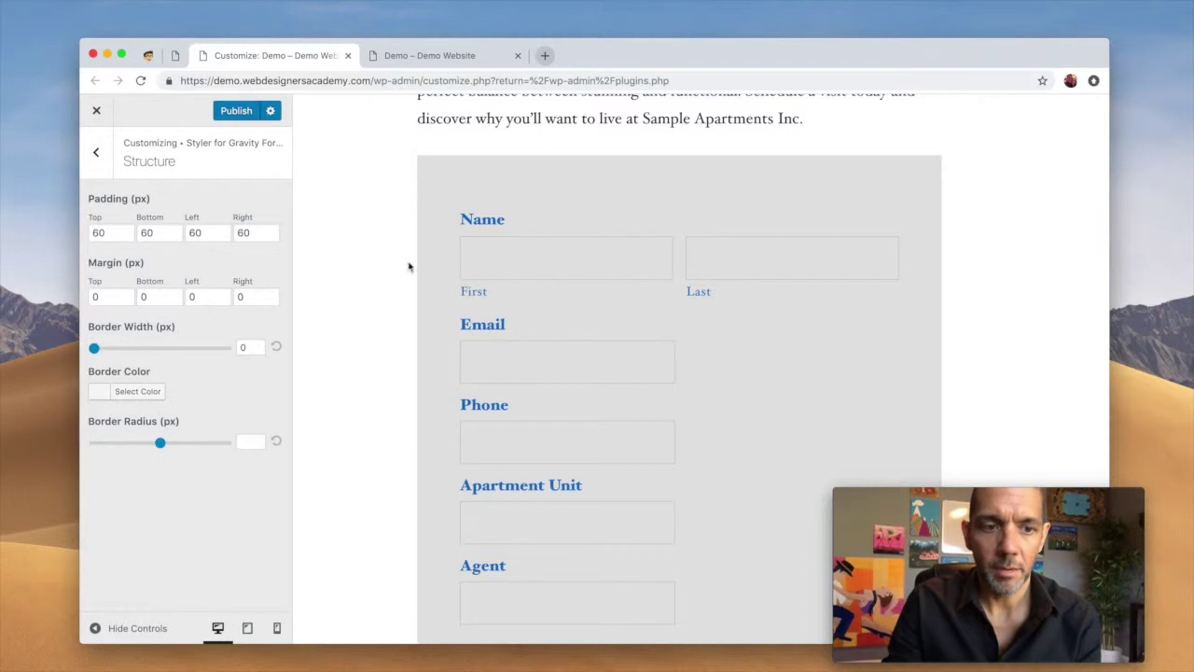
# - Round the form's corners with a border radius of 25 px and return to the styler's list of sections
pyautogui.moveTo(161, 444); pyautogui.dragTo(145, 444)
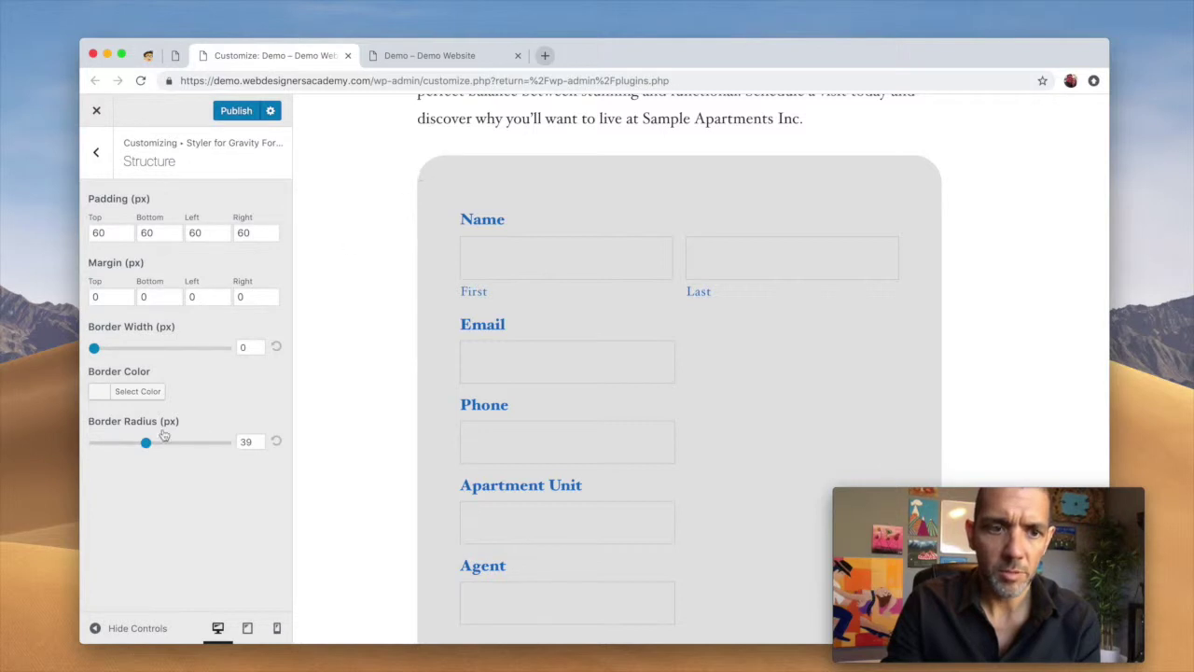
pyautogui.moveTo(145, 442)
pyautogui.mouseDown()
pyautogui.moveTo(222, 443)
pyautogui.moveTo(127, 442)
pyautogui.mouseUp()
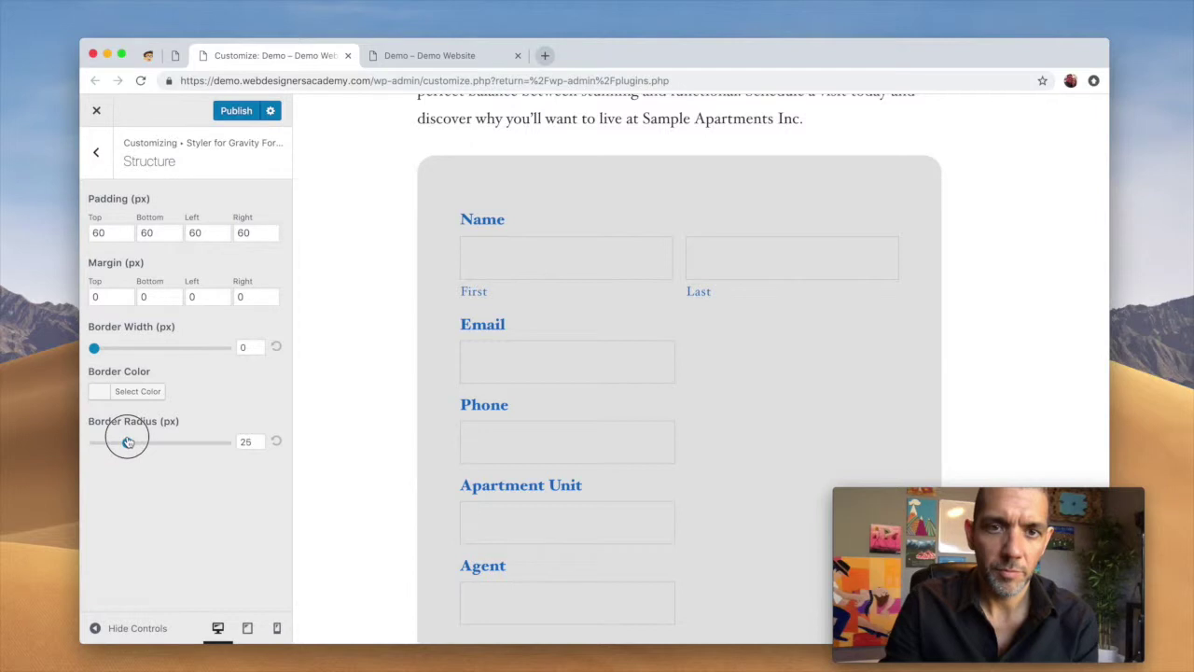
pyautogui.click(96, 152)
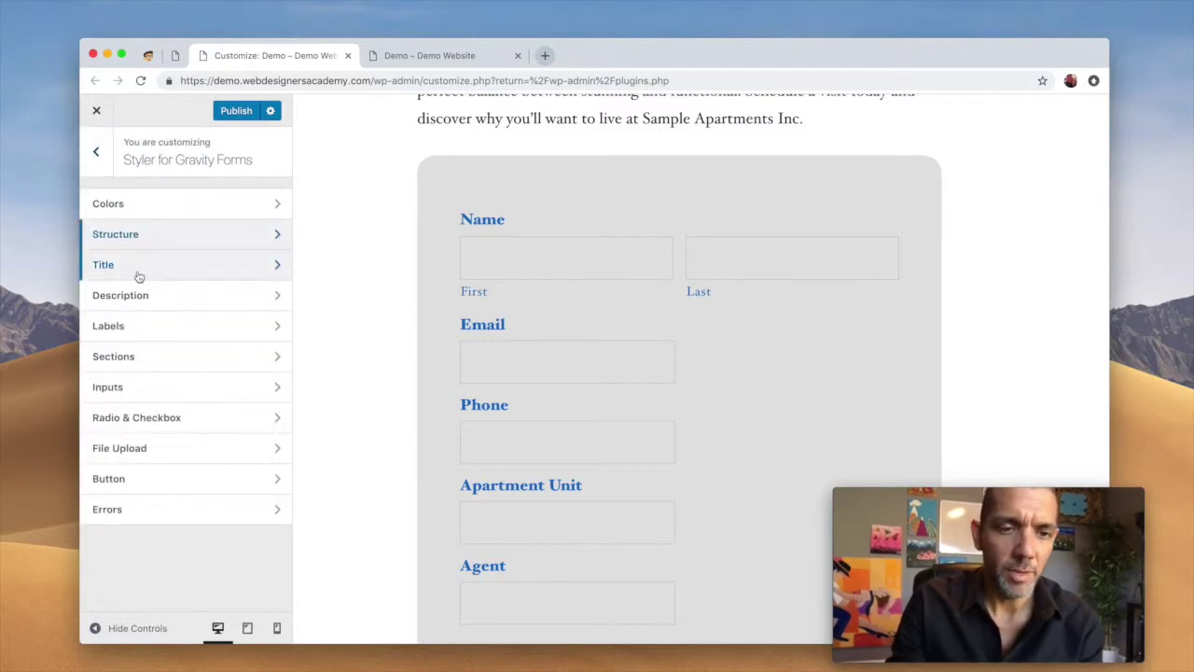
# - Try hiding the form's labels in the Labels settings, set Hide Labels back to No and return to the section list
pyautogui.click(126, 326)
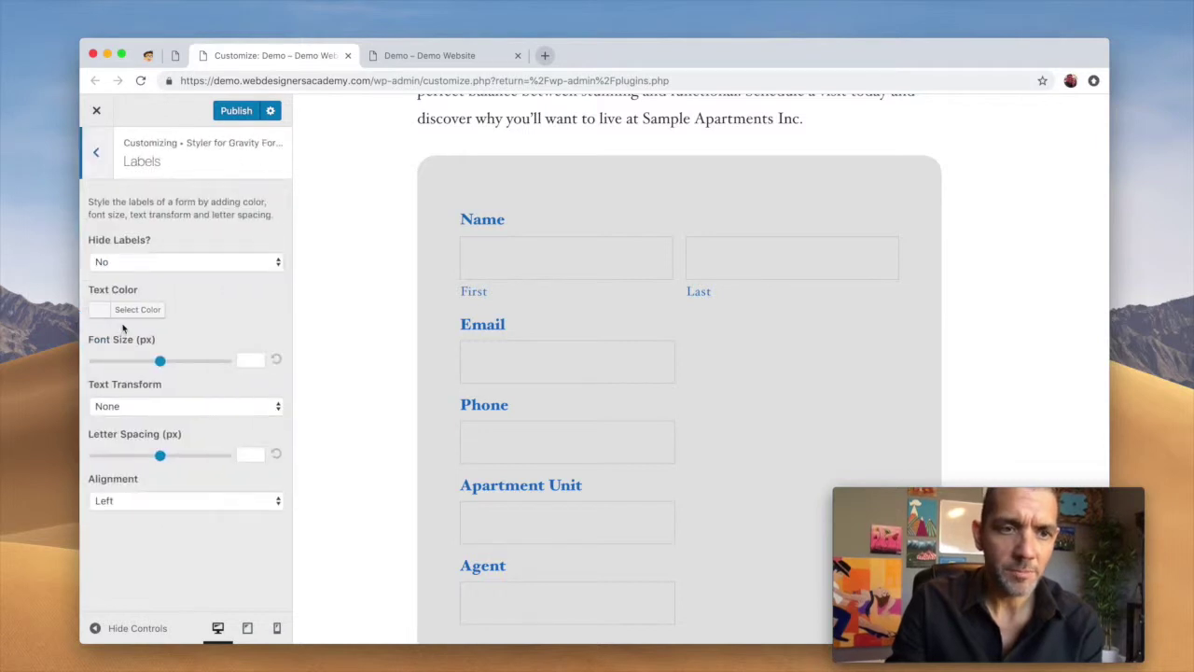
pyautogui.click(124, 262)
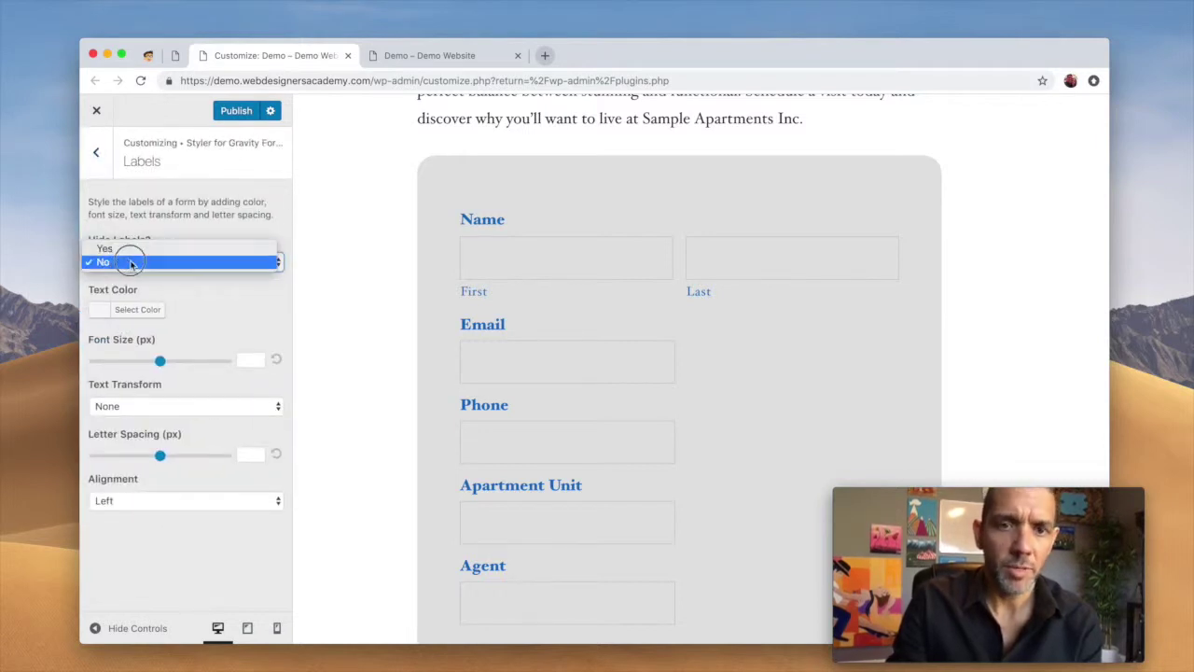
pyautogui.click(128, 249)
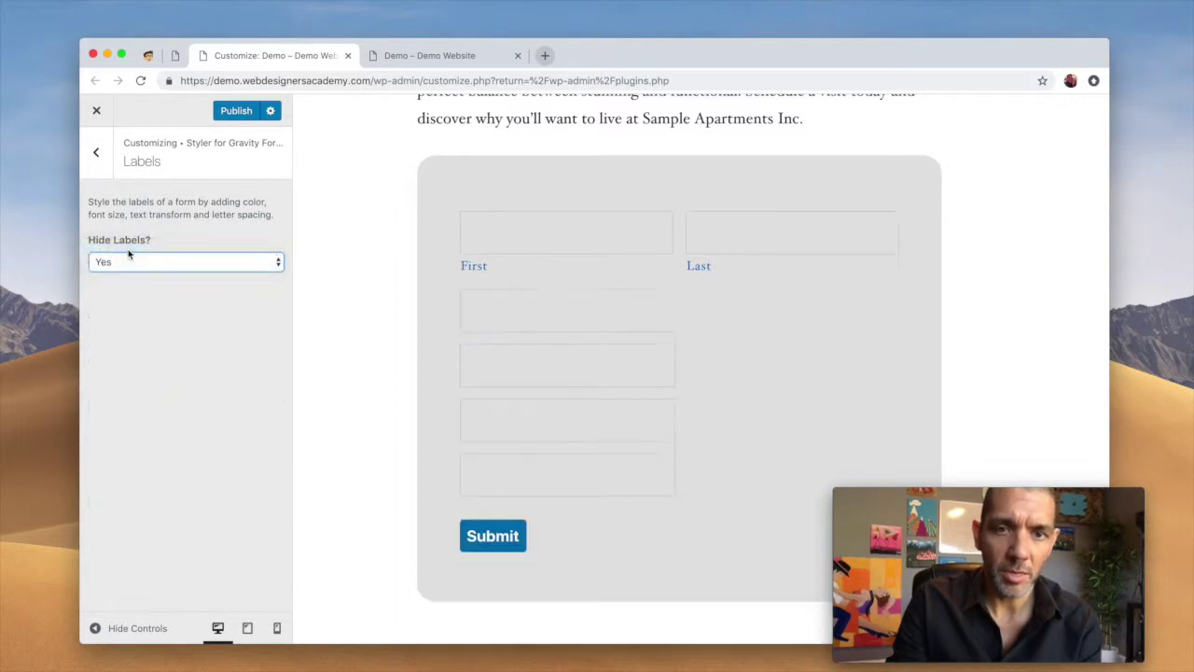
pyautogui.click(156, 268)
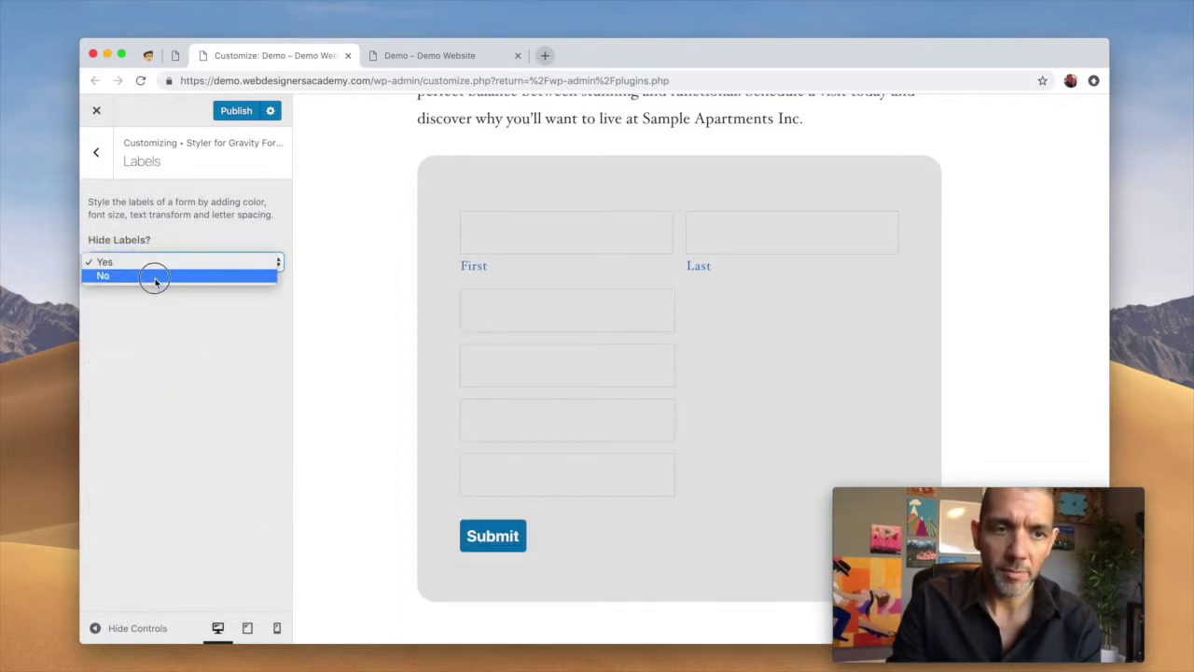
pyautogui.click(155, 277)
pyautogui.click(171, 264)
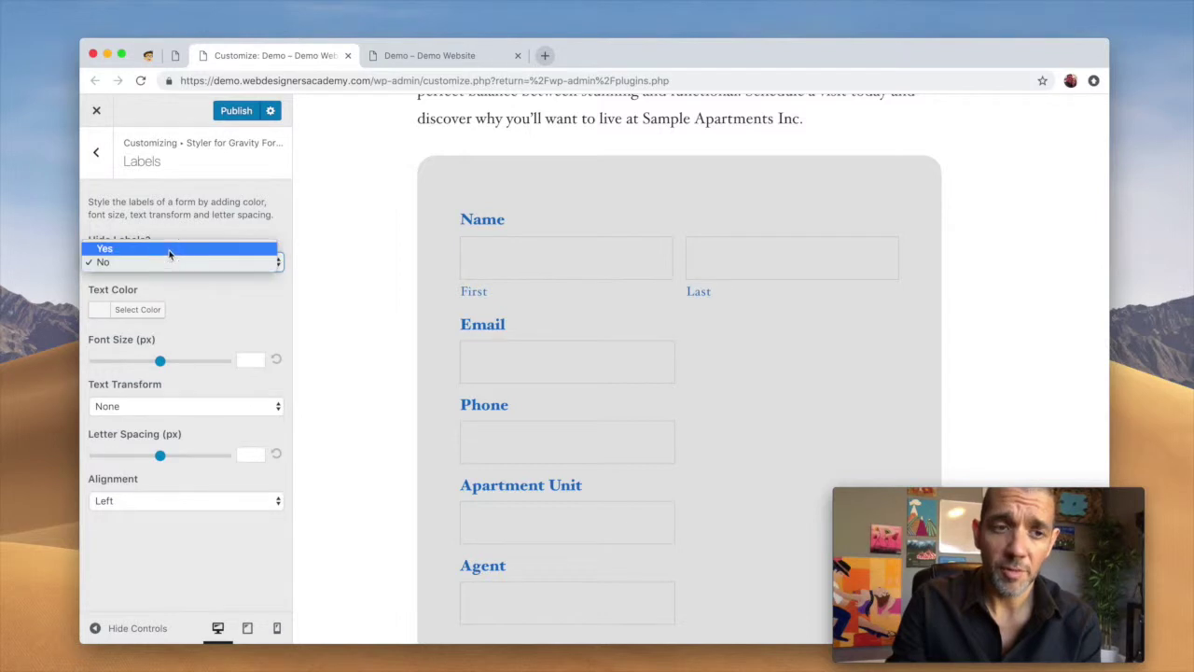
pyautogui.click(170, 247)
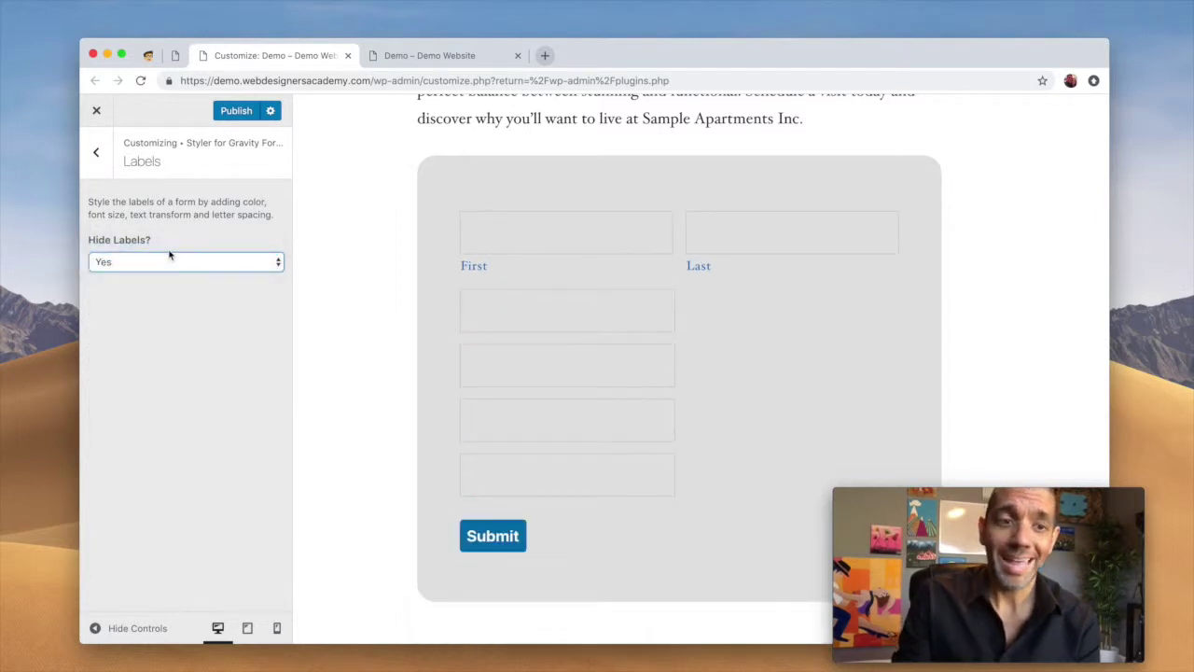
pyautogui.click(168, 254)
pyautogui.click(147, 275)
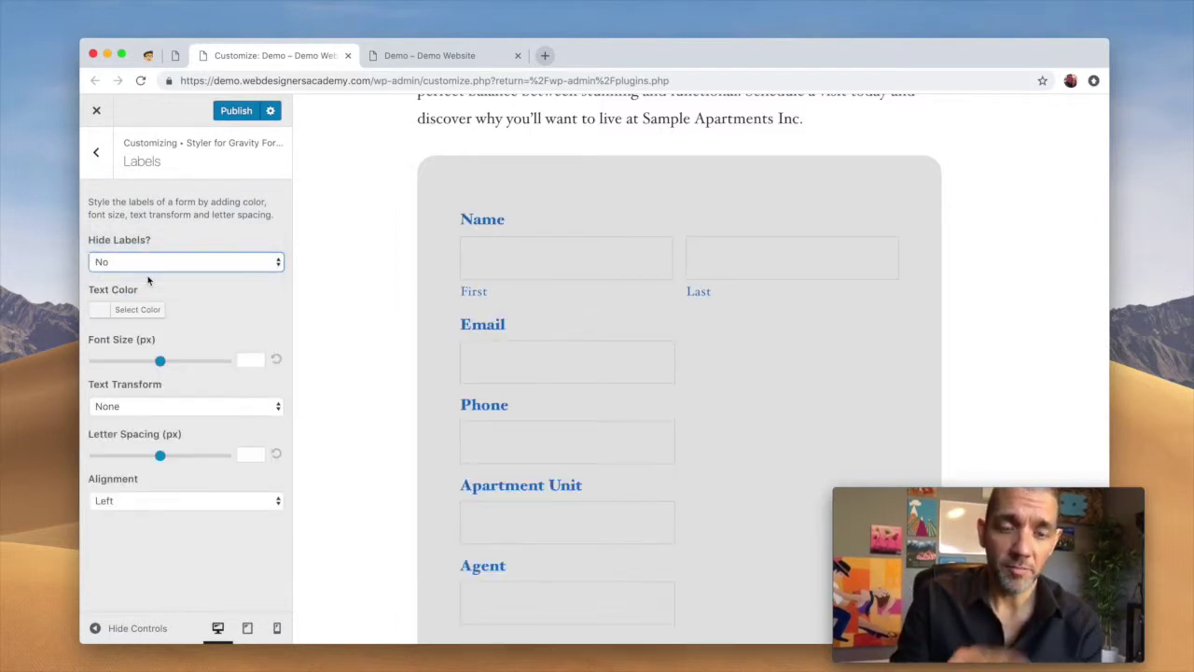
pyautogui.click(98, 157)
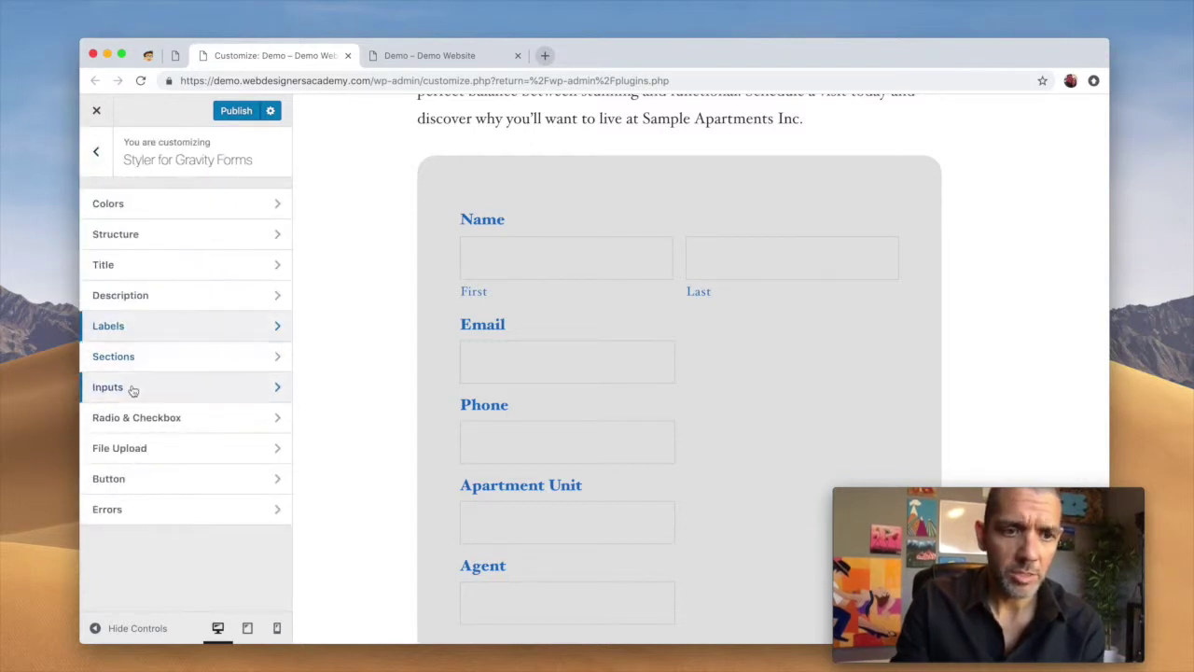
# - In the Inputs settings, make the form's input fields full width
pyautogui.click(134, 388)
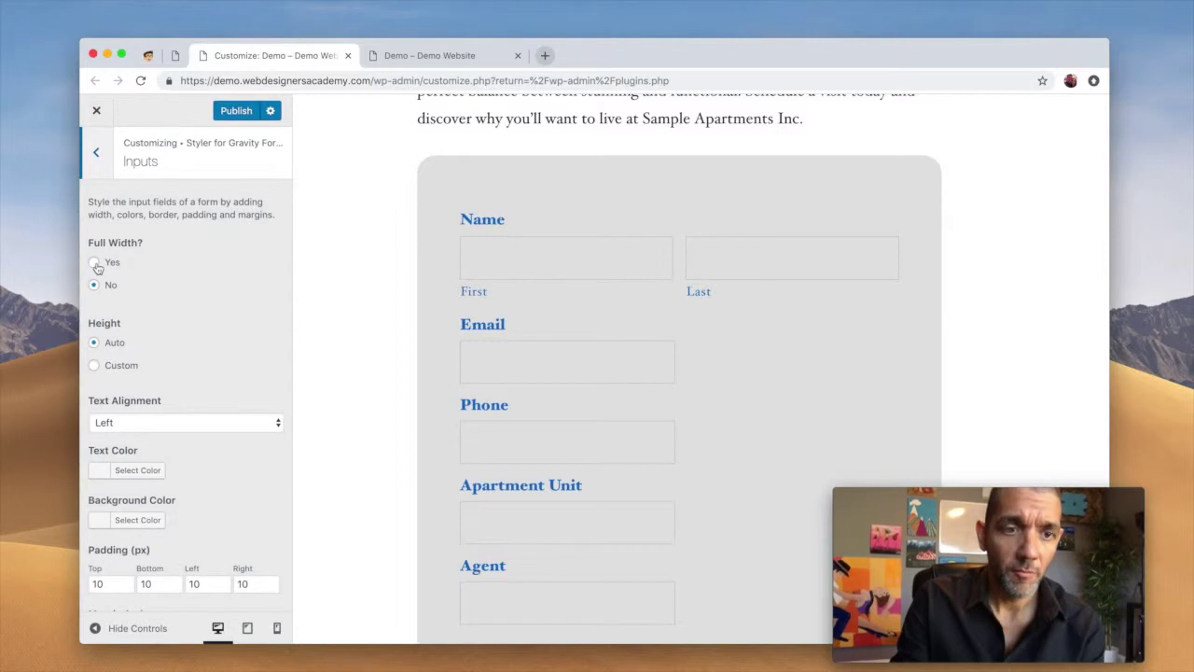
pyautogui.scroll(-3, 333, 360)
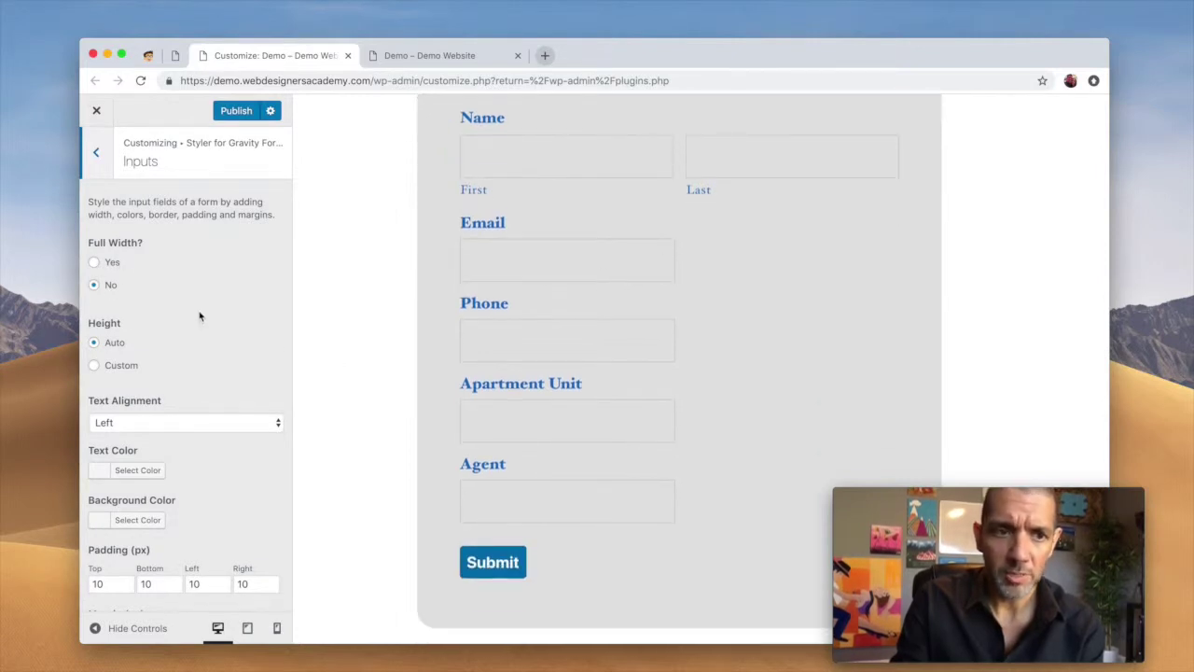
pyautogui.click(95, 263)
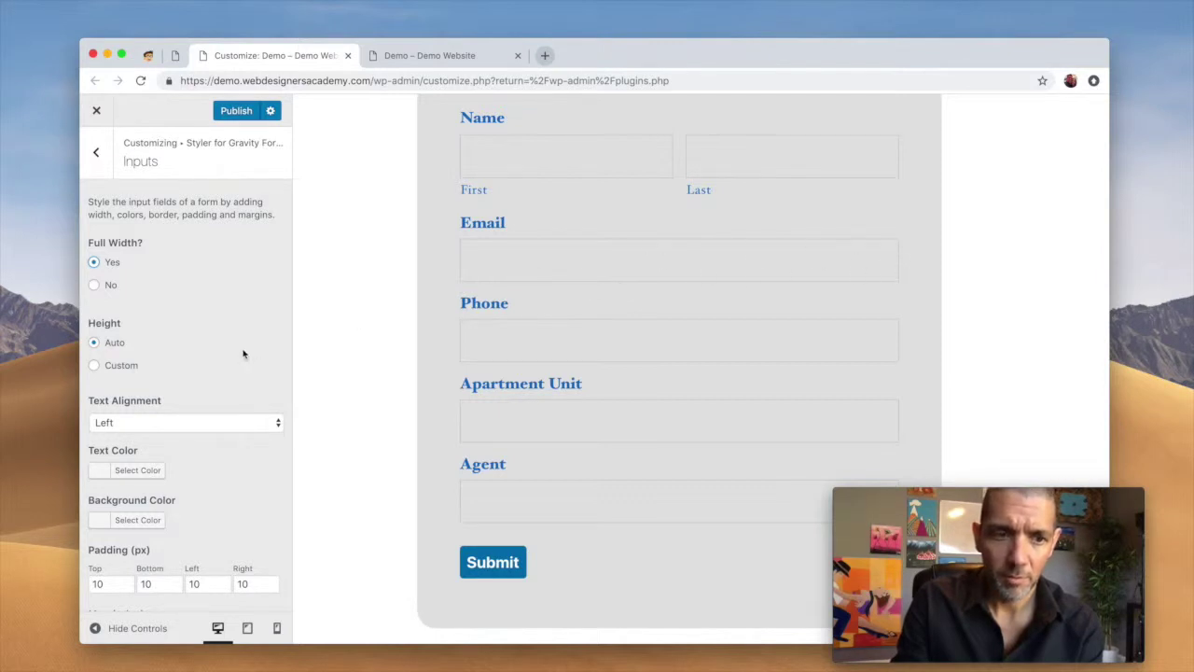
# - Set the input fields' background color to very light gray #f9f9f9 and look over the remaining Inputs settings
pyautogui.scroll(-3, 213, 357)
pyautogui.click(96, 395)
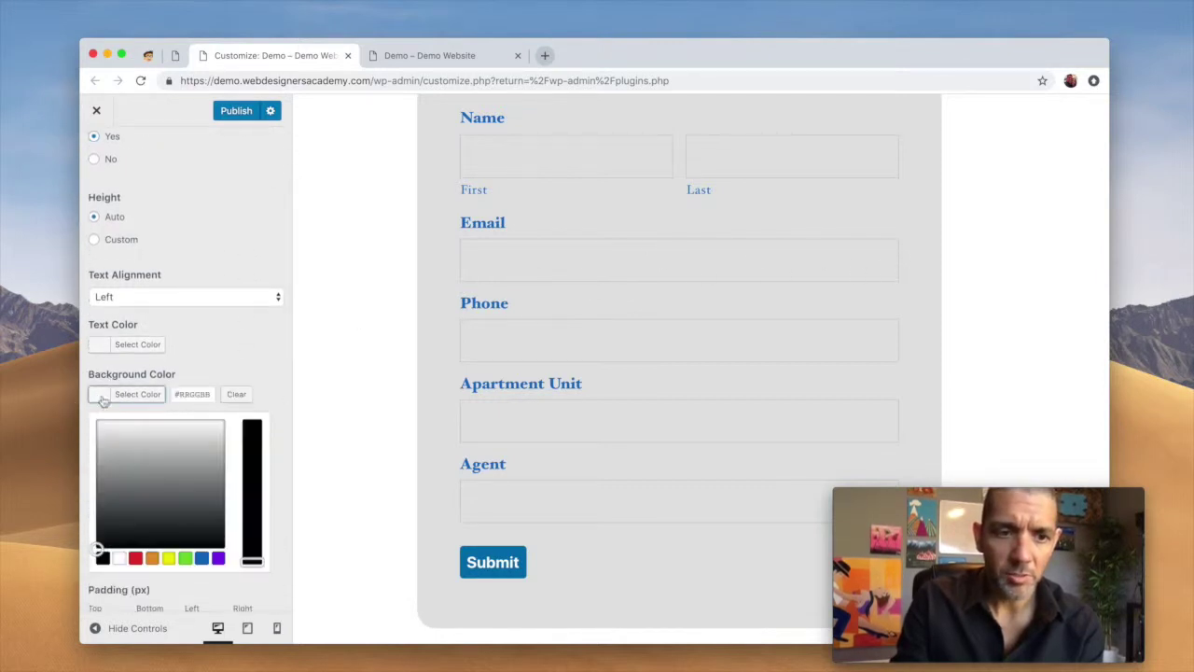
pyautogui.moveTo(160, 432); pyautogui.dragTo(152, 422)
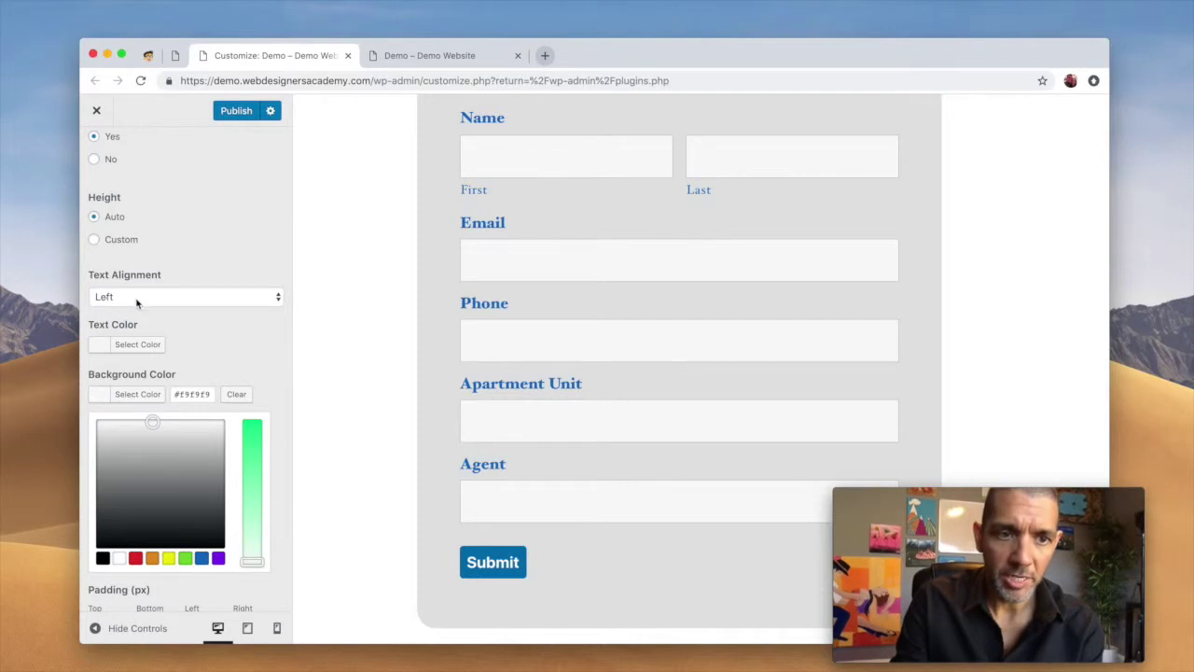
pyautogui.scroll(-1, 200, 340)
pyautogui.scroll(-5, 203, 346)
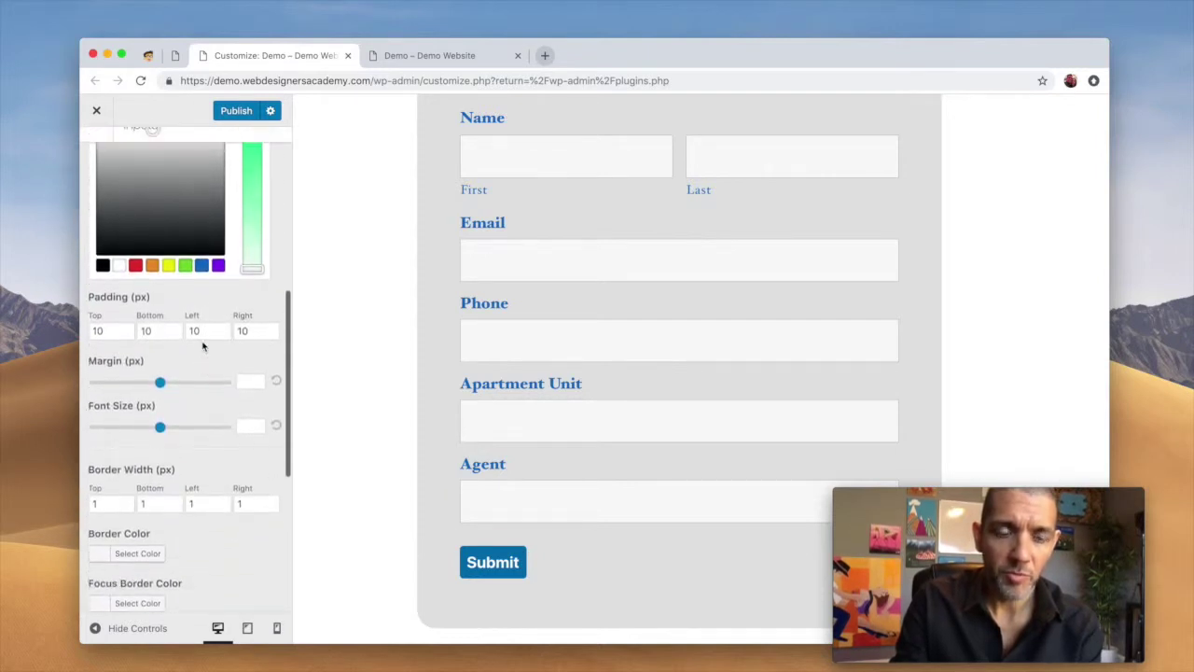
pyautogui.scroll(8, 203, 346)
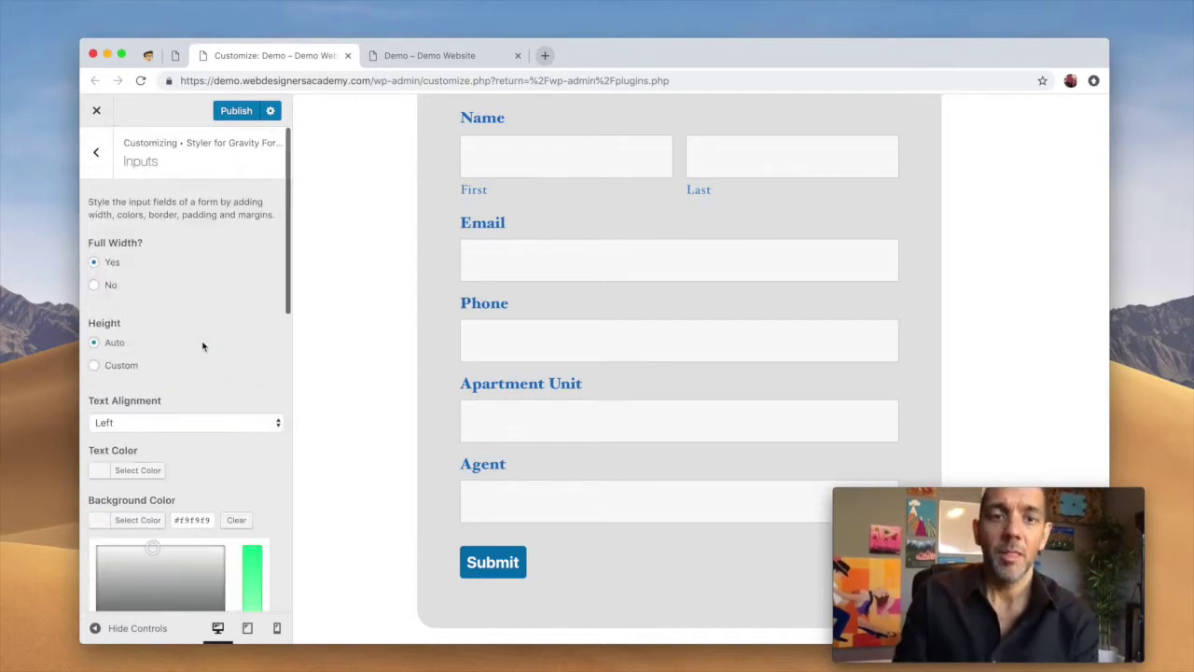
# - Leave the Customizer without publishing and open the Learn Gravity Forms site's Style GF page in Beaver Builder in a new tab
pyautogui.click(94, 108)
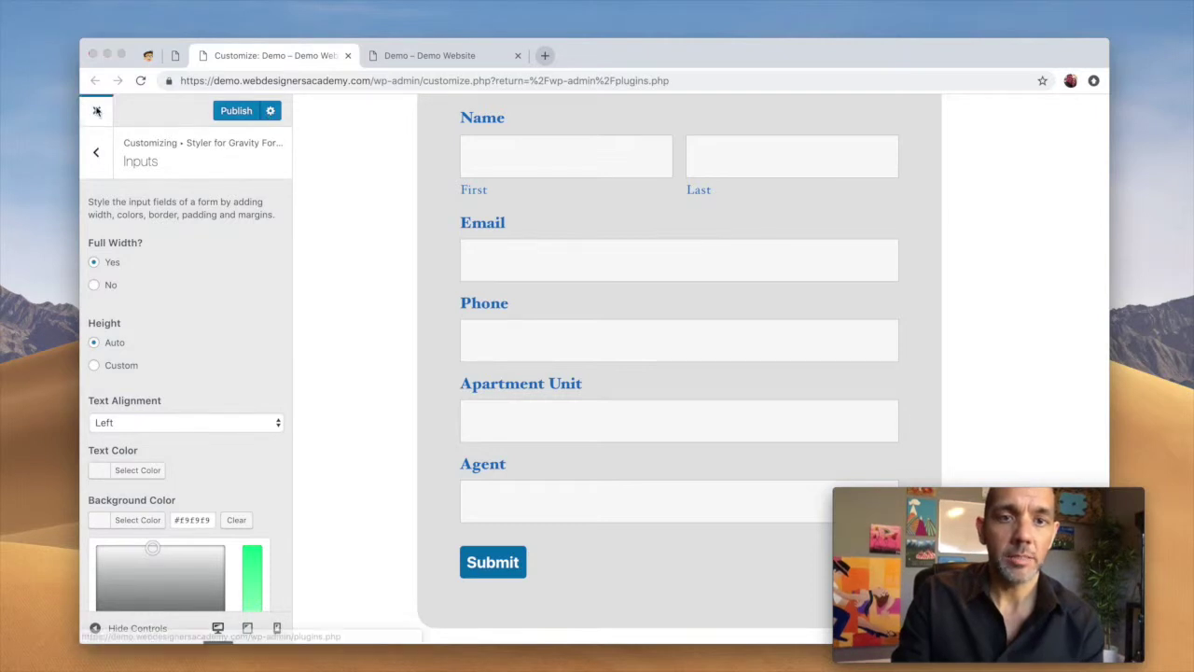
pyautogui.click(704, 176)
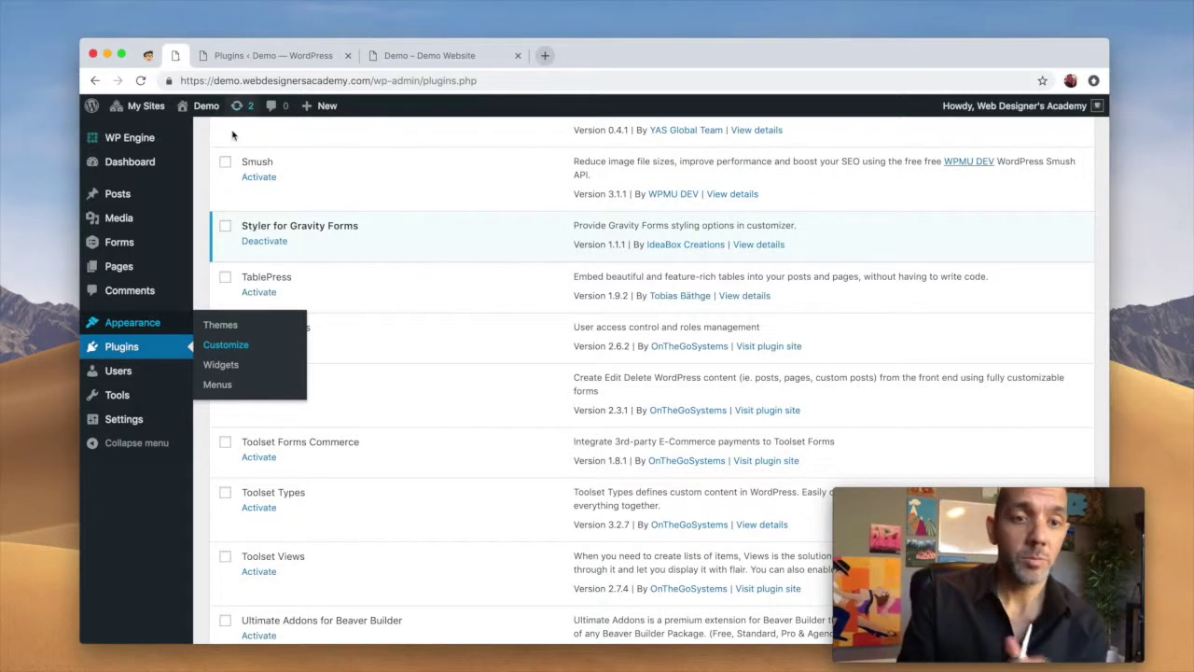
pyautogui.click(147, 55)
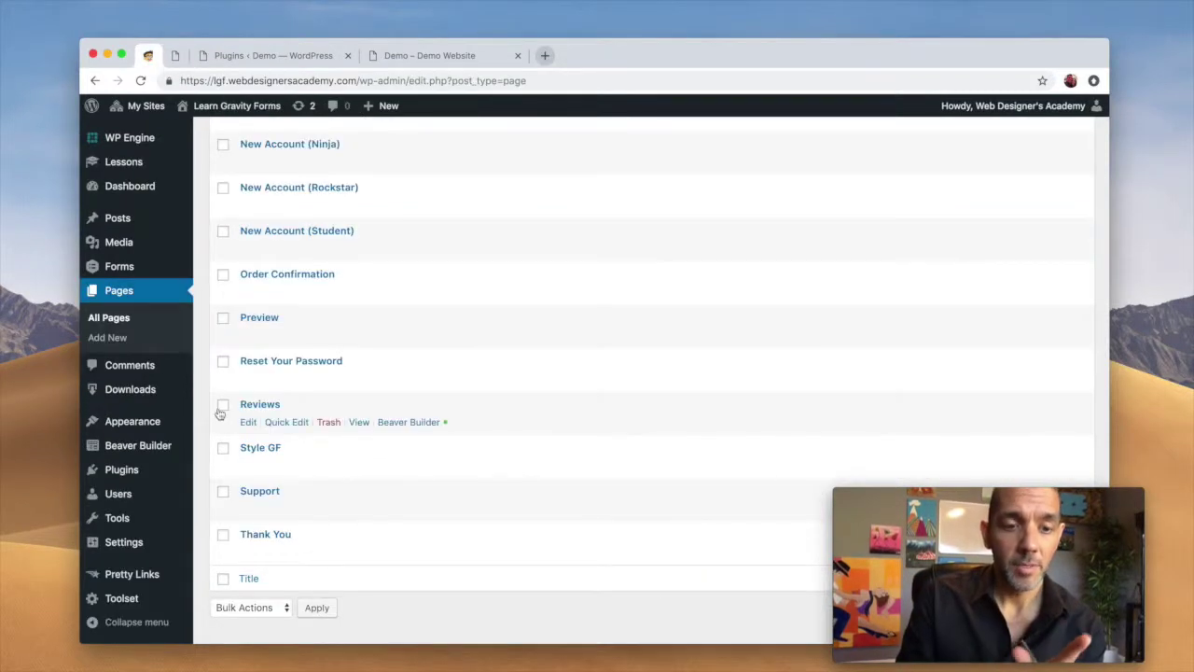
pyautogui.rightClick(405, 469)
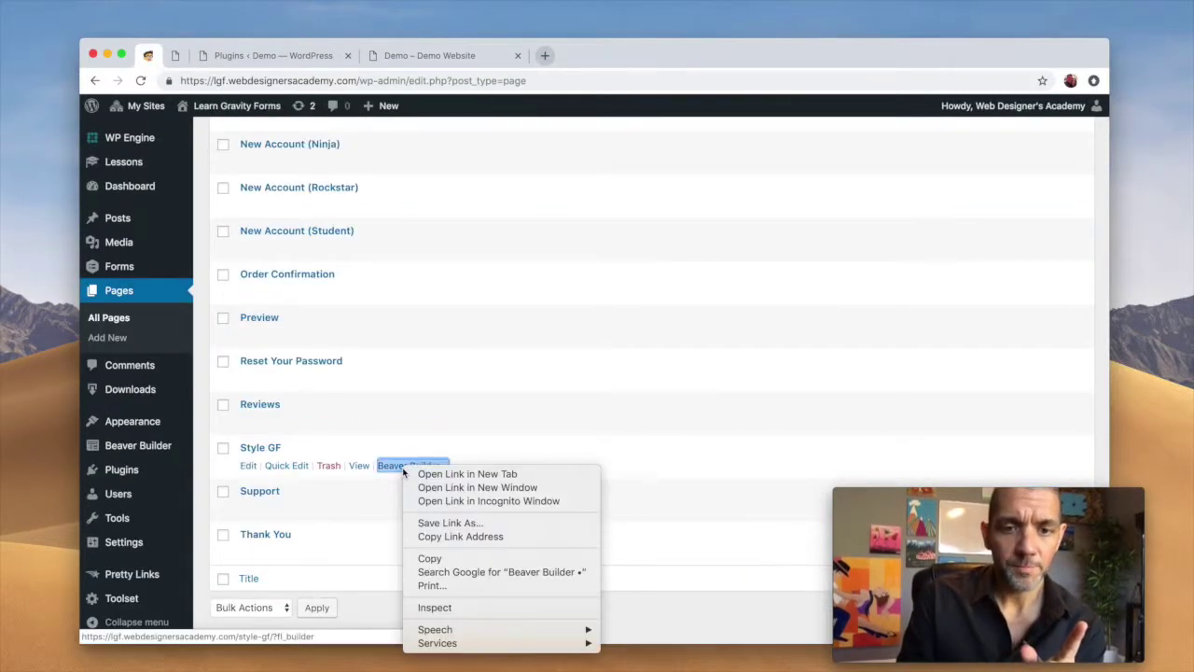
pyautogui.click(439, 473)
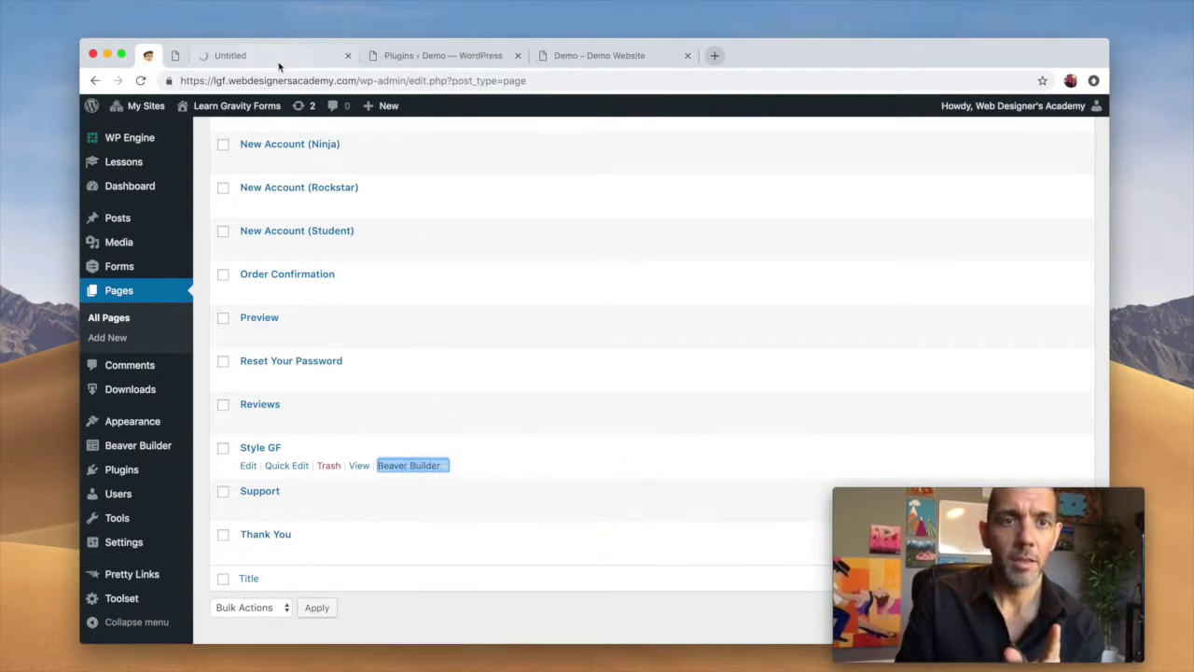
pyautogui.click(277, 58)
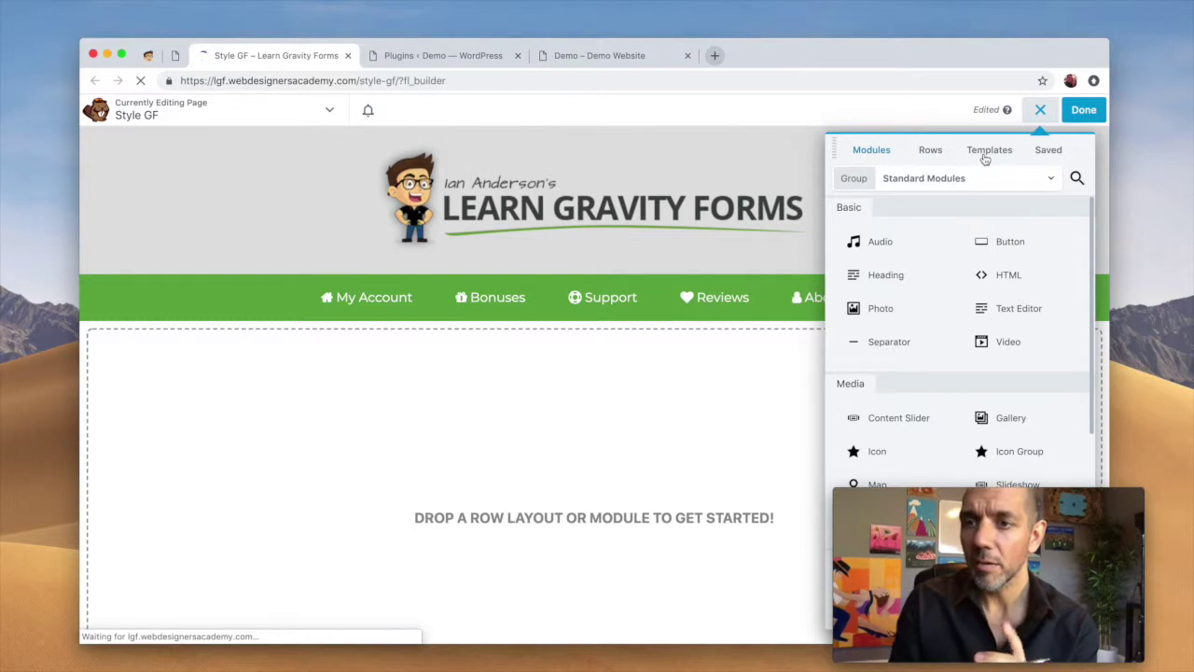
# - Search the modules for "form" and add the UABB Gravity Forms Styler module to the empty page
pyautogui.click(1075, 178)
pyautogui.write('f')
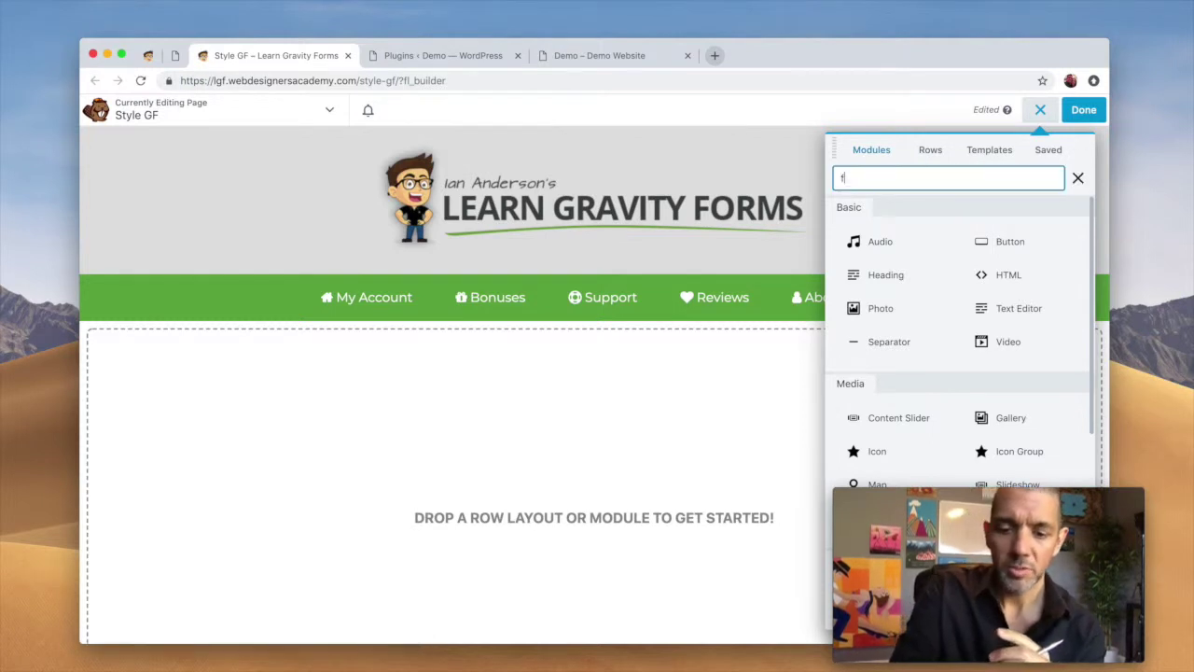
pyautogui.write('orm')
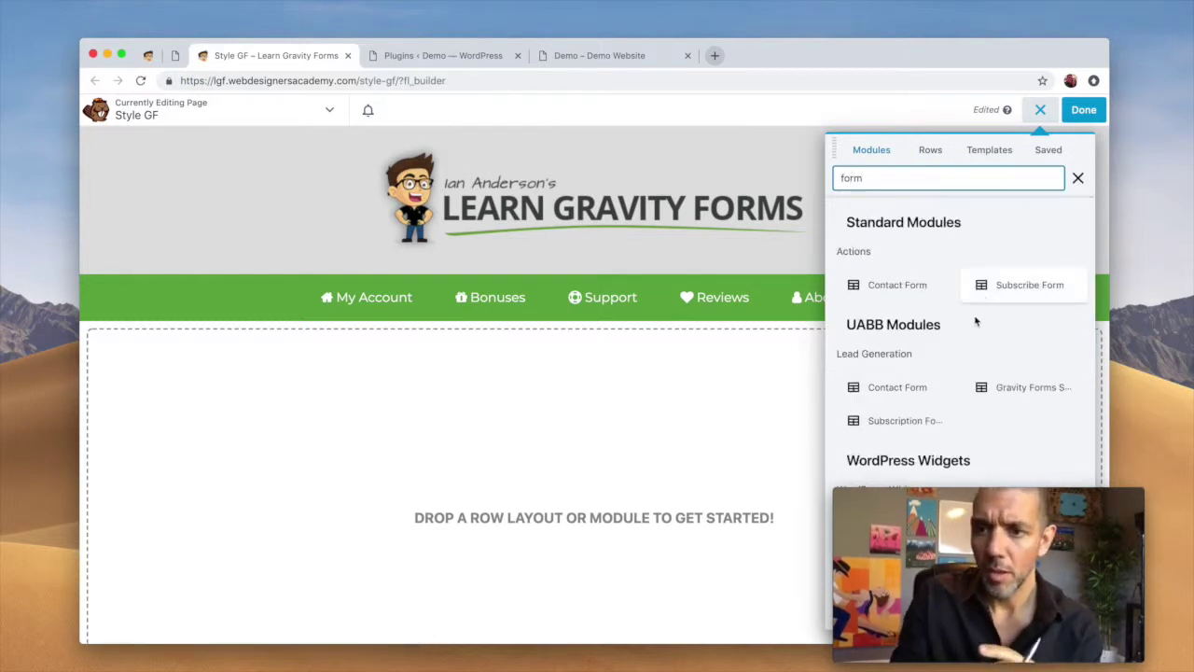
pyautogui.moveTo(1019, 388); pyautogui.dragTo(576, 350)
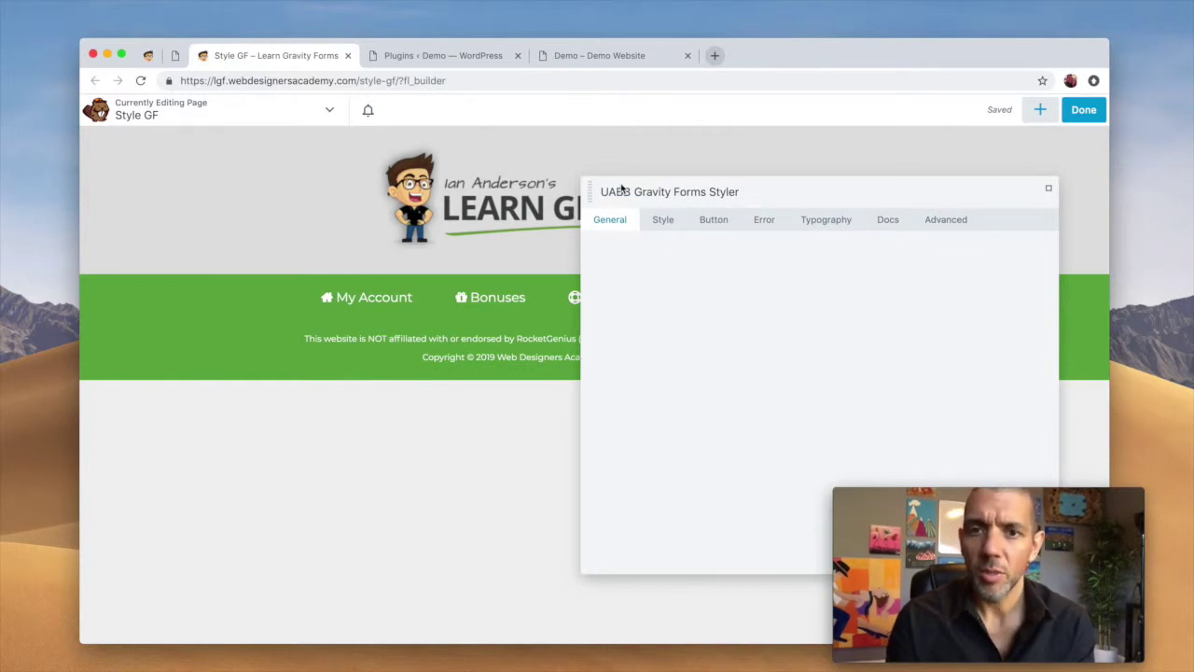
# - Choose Reviews as the form displayed by the Gravity Forms Styler module
pyautogui.click(813, 266)
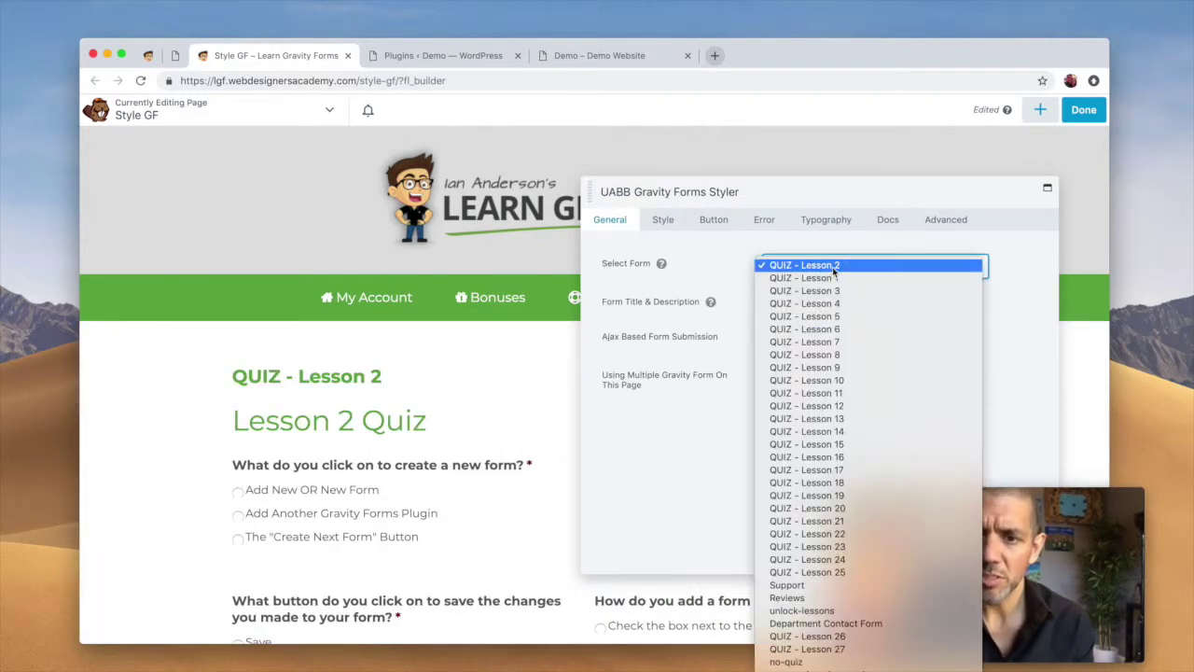
pyautogui.scroll(-3, 819, 504)
pyautogui.click(812, 519)
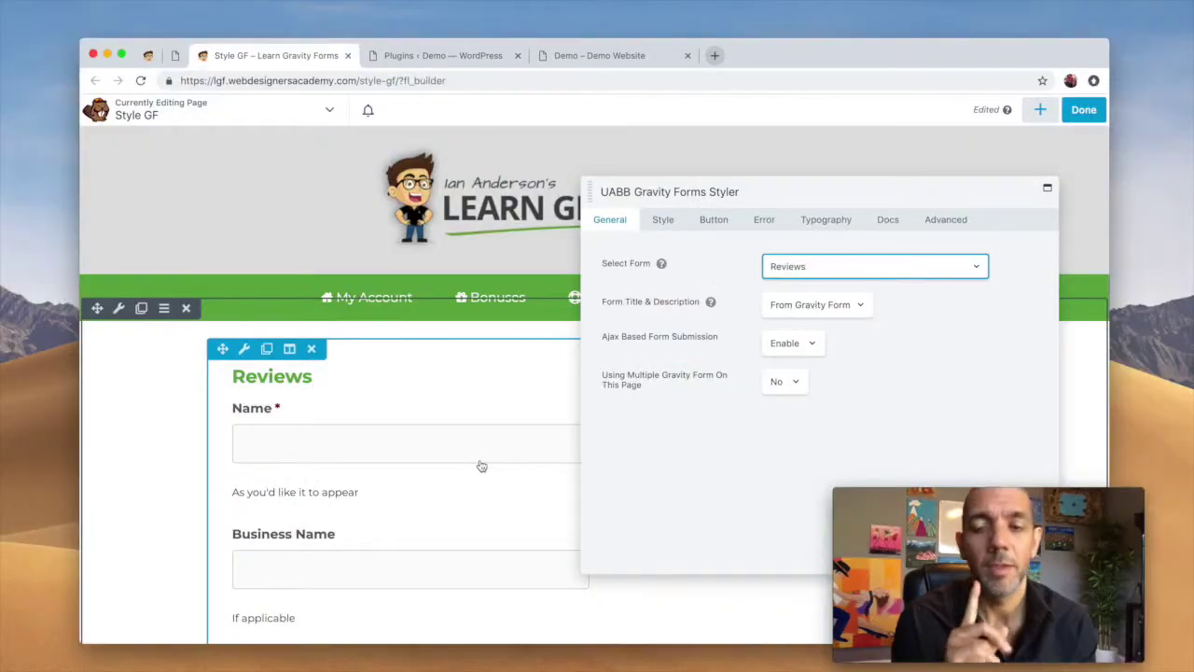
# - In the module's Style settings, set the form's background type to Color and pick a pink background color
pyautogui.scroll(-3, 481, 465)
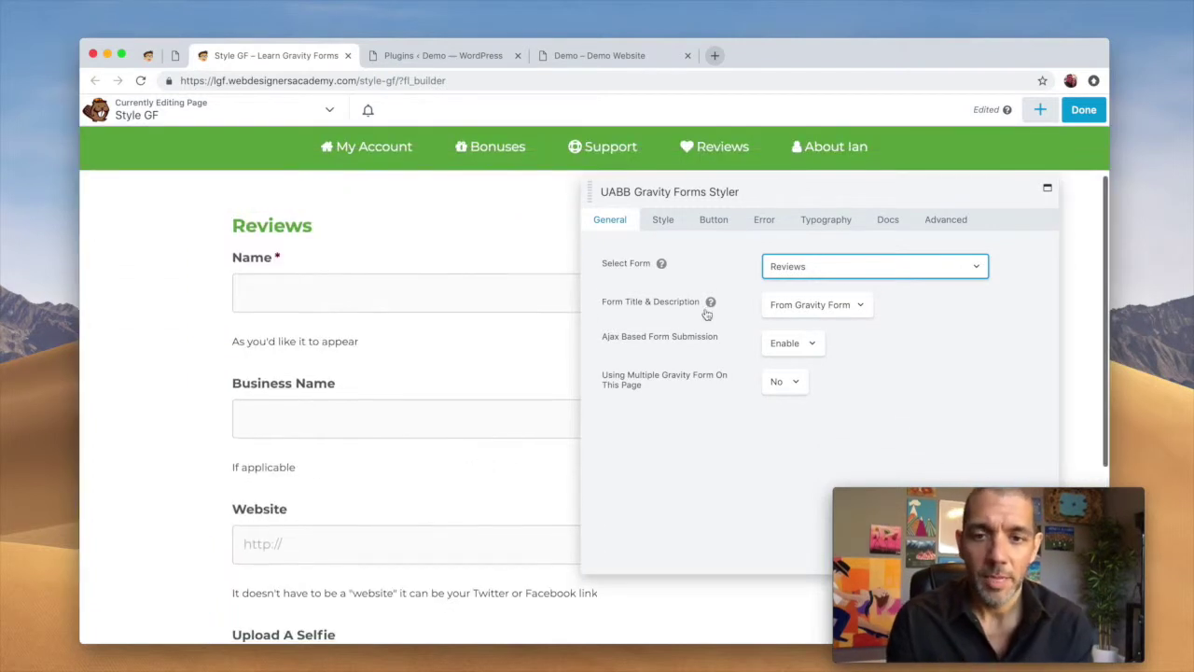
pyautogui.click(664, 224)
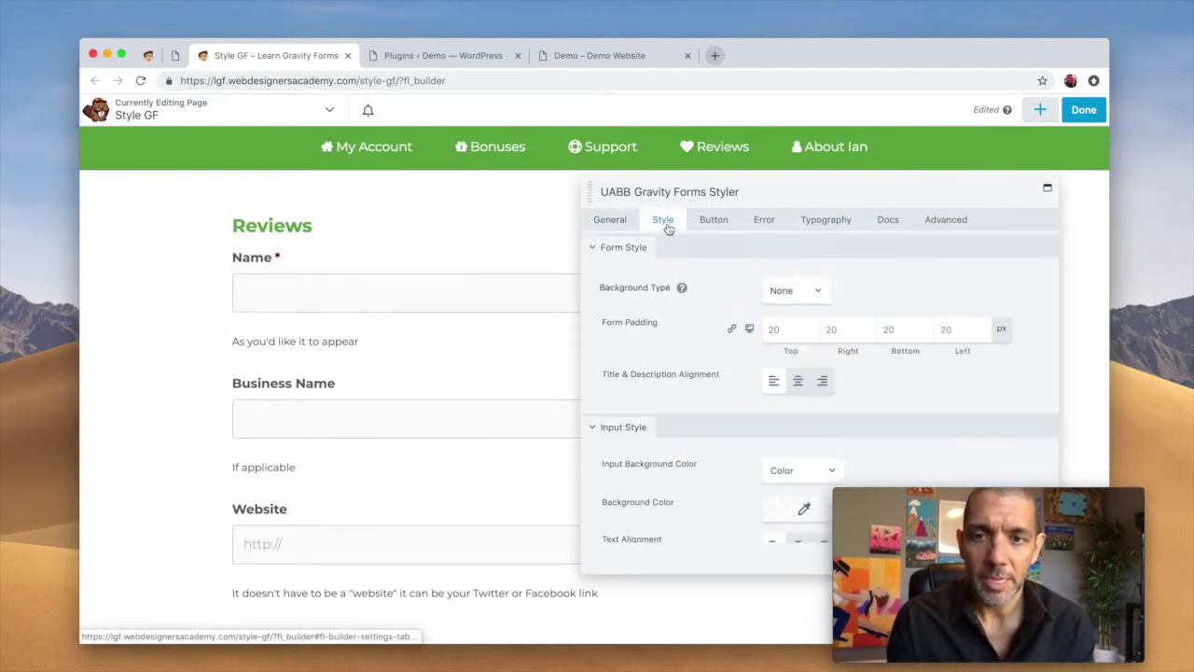
pyautogui.click(793, 290)
pyautogui.click(782, 302)
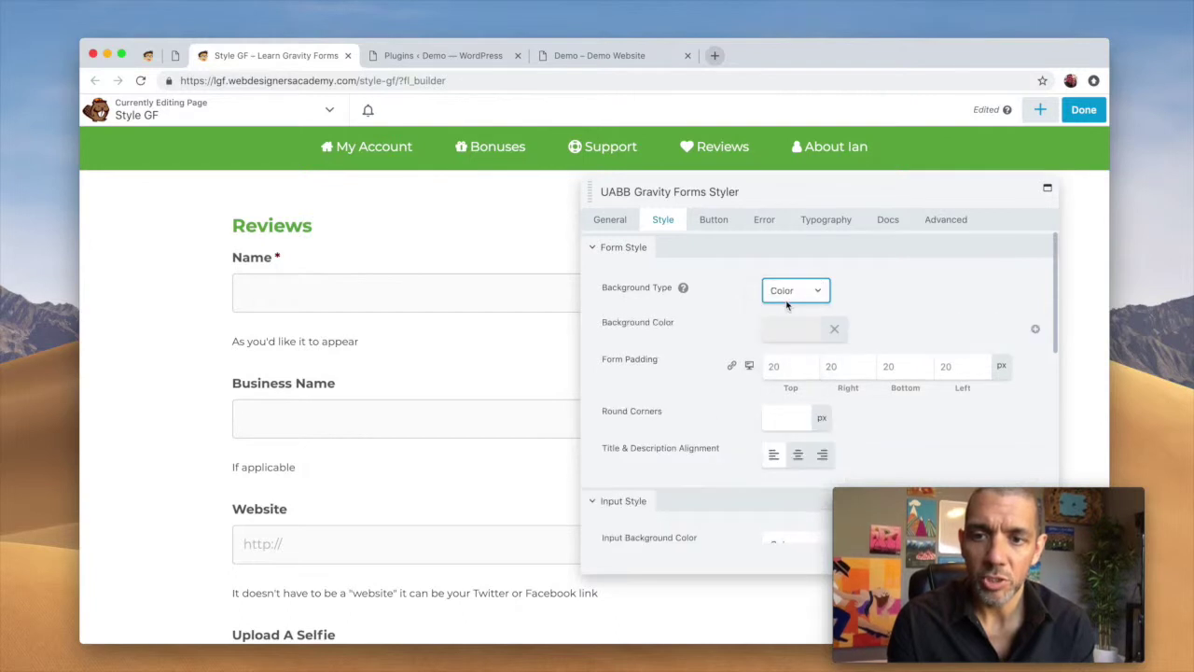
pyautogui.click(786, 332)
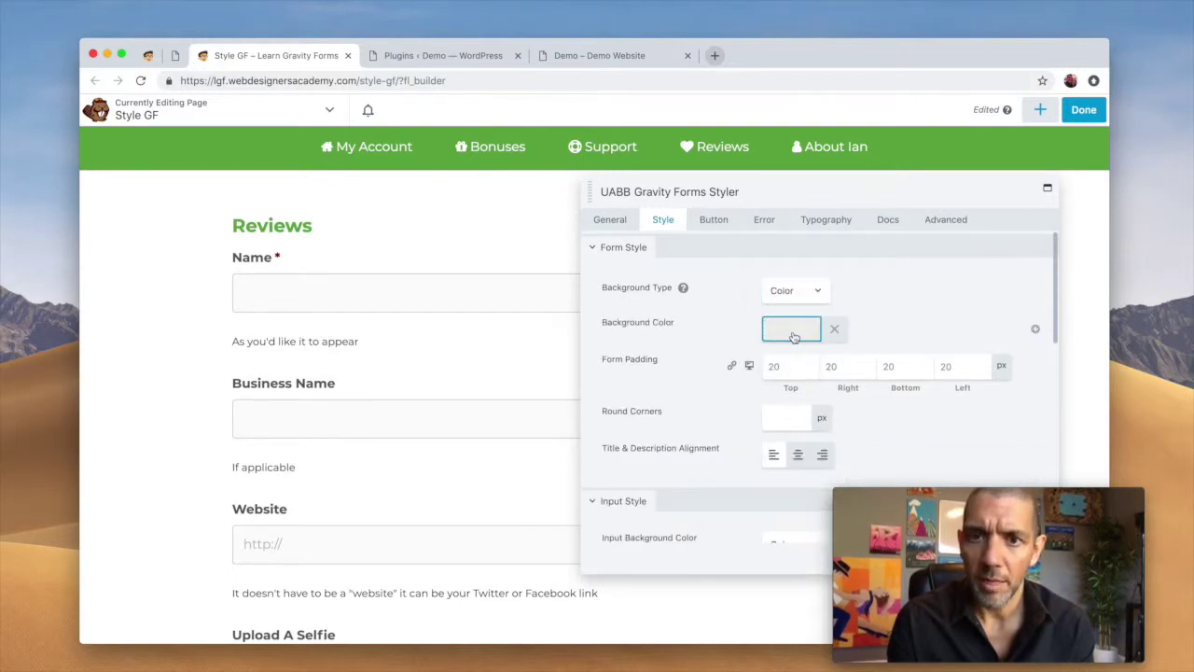
pyautogui.click(793, 337)
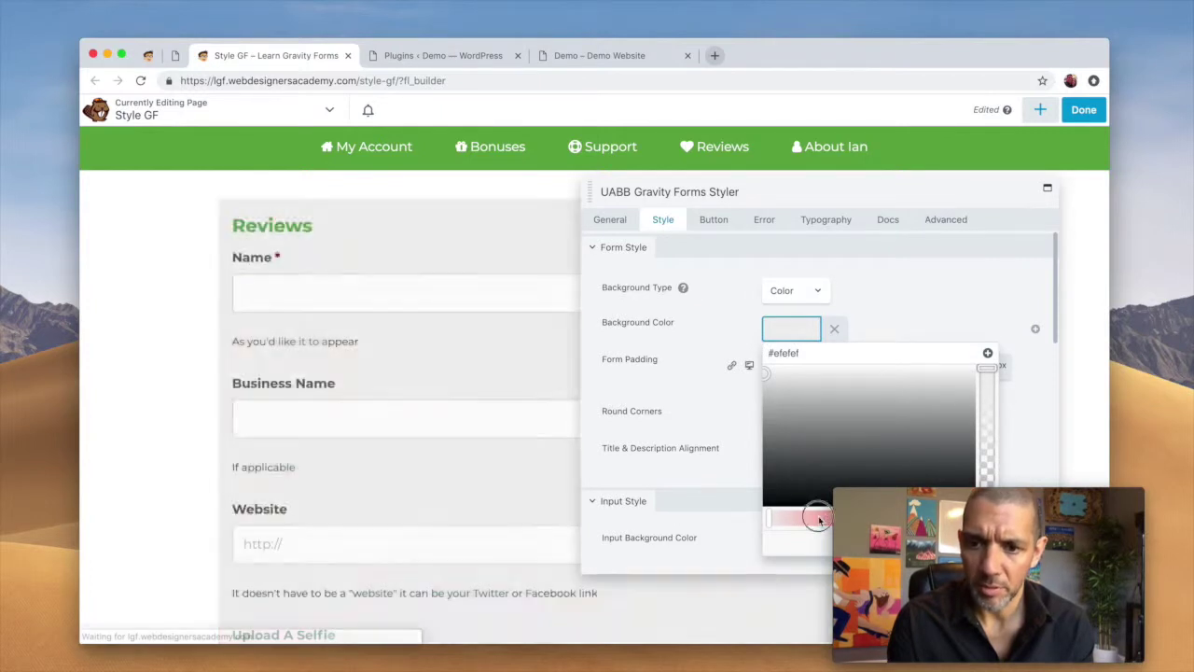
pyautogui.click(821, 516)
pyautogui.click(872, 321)
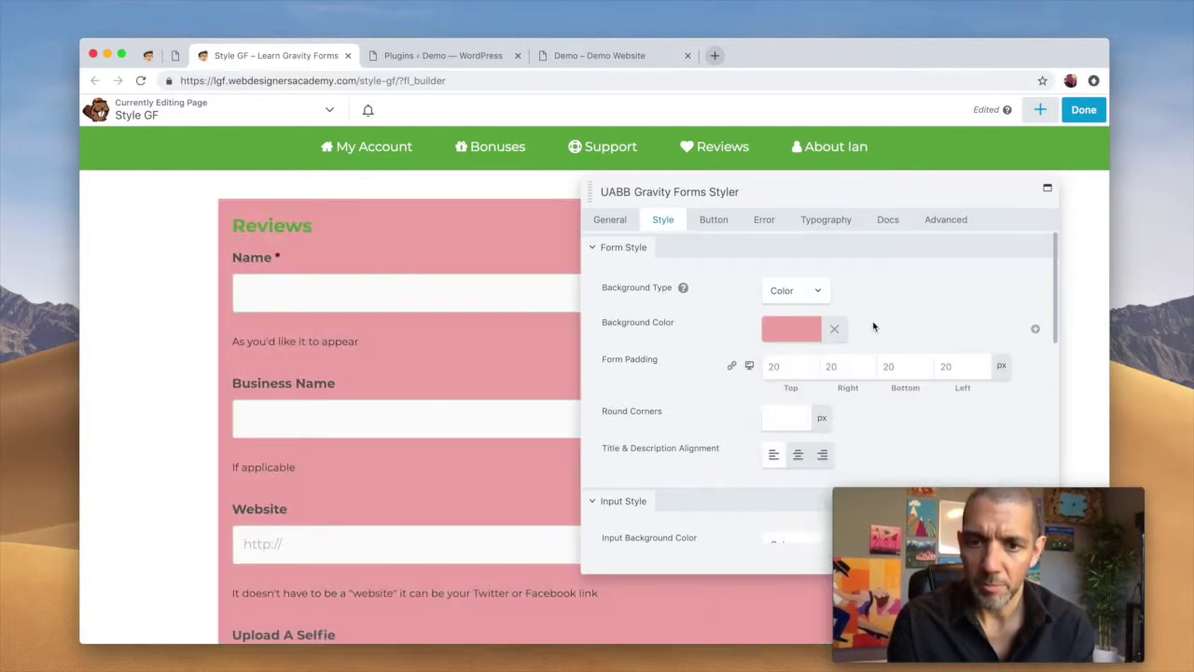
# - Look through the Input Style settings and the form preview, and open the module's Button settings
pyautogui.scroll(-5, 739, 388)
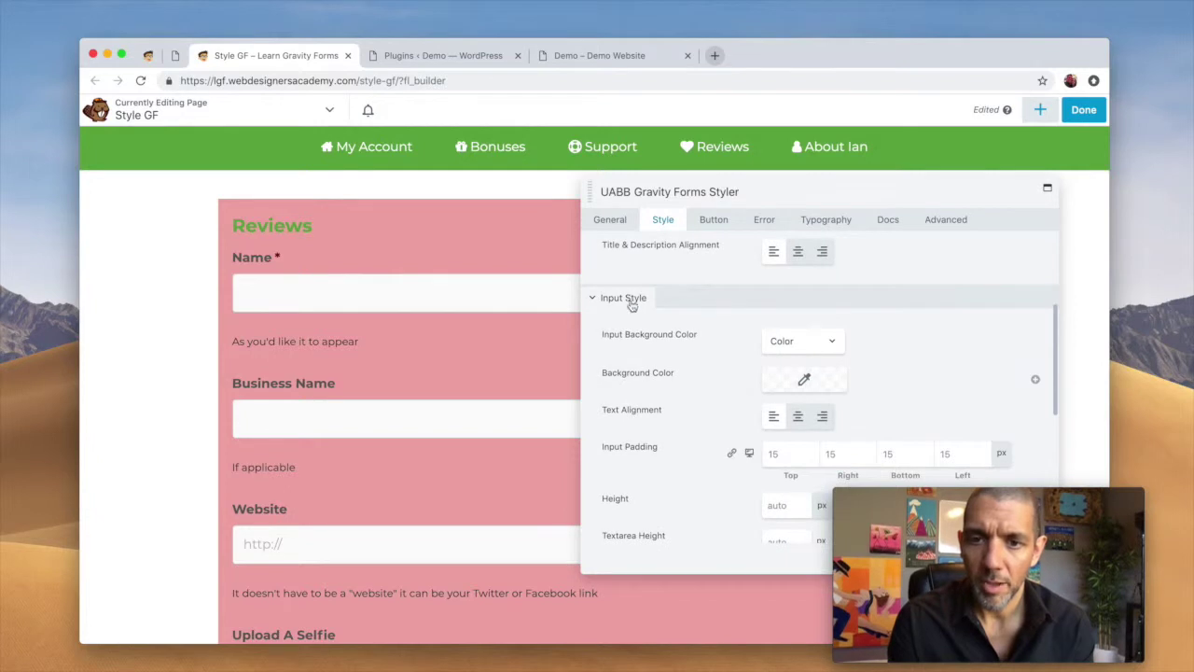
pyautogui.scroll(-5, 488, 325)
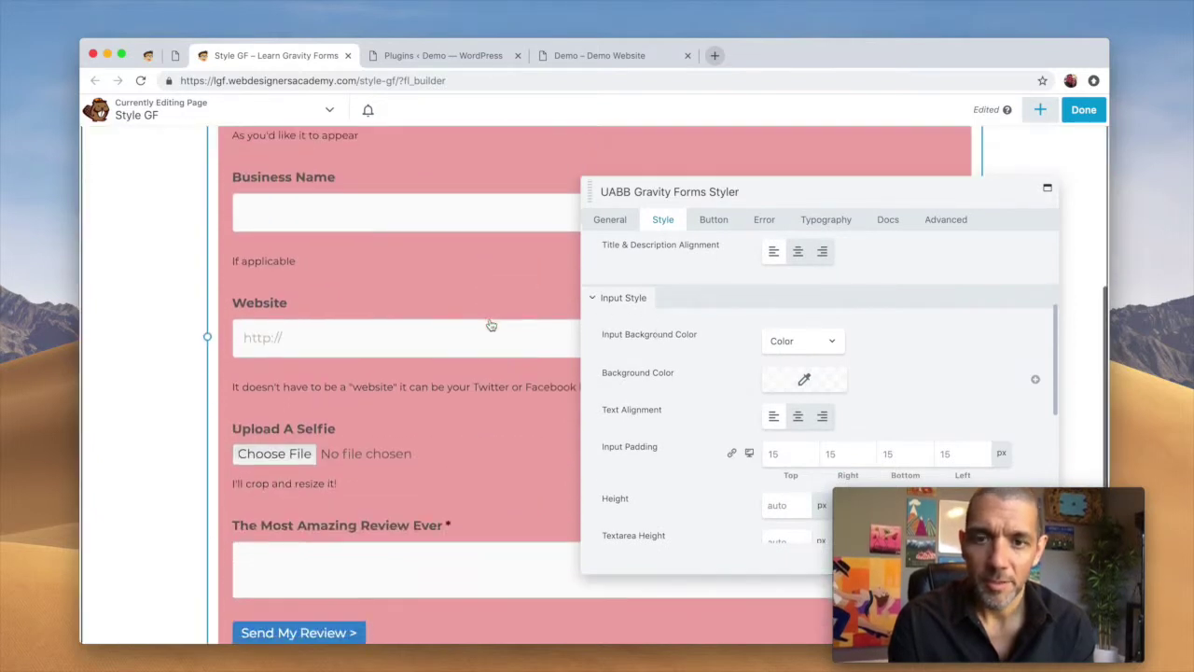
pyautogui.click(713, 219)
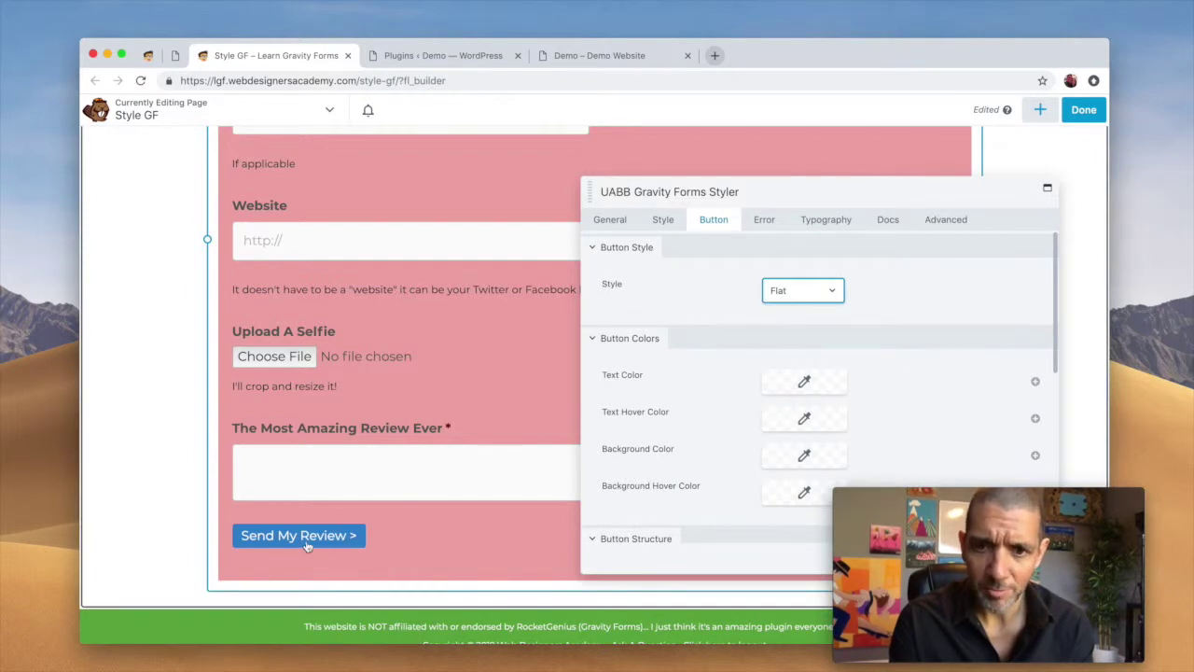
# - Set the submit button's background color to green in the Gravity Forms Styler module's Button settings
pyautogui.scroll(-3, 782, 292)
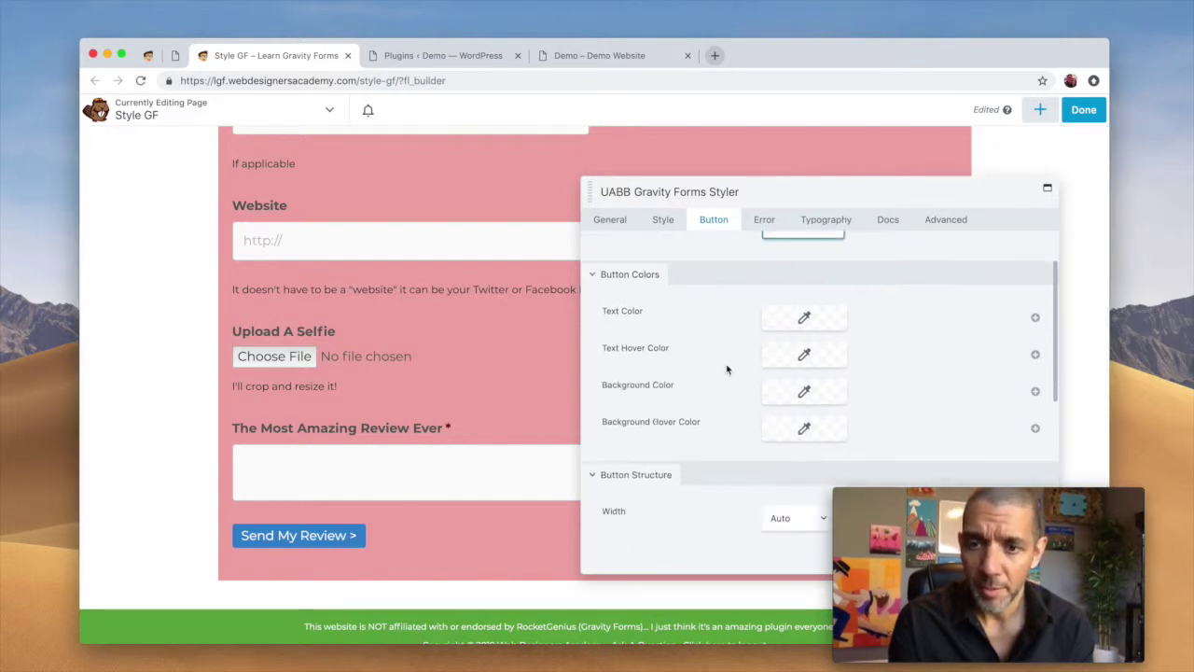
pyautogui.click(795, 354)
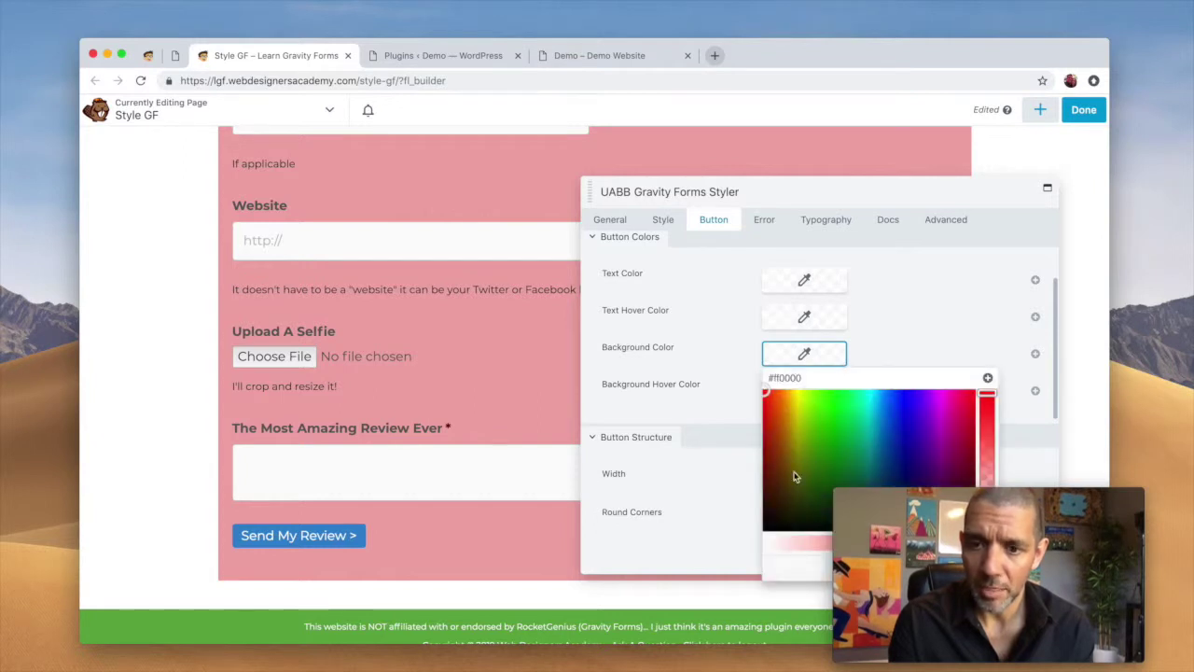
pyautogui.click(834, 443)
pyautogui.click(866, 345)
# - Set the submit button's width to Full Width, check it in the form preview, and cancel the module's settings
pyautogui.scroll(-4, 863, 342)
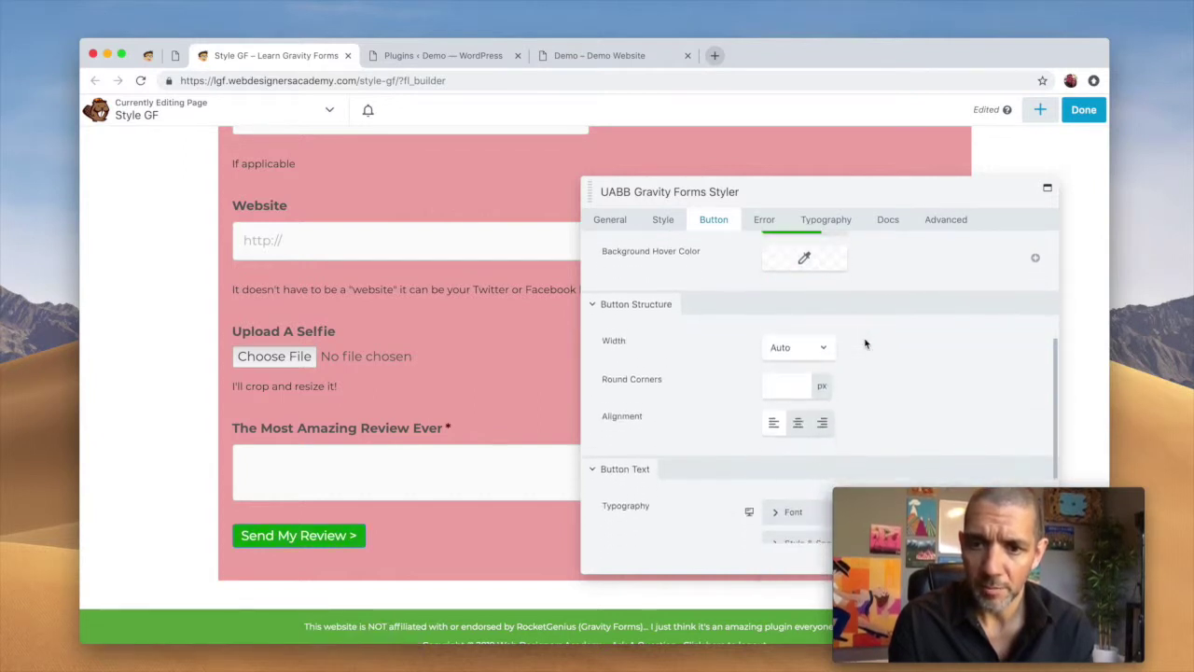
pyautogui.click(797, 338)
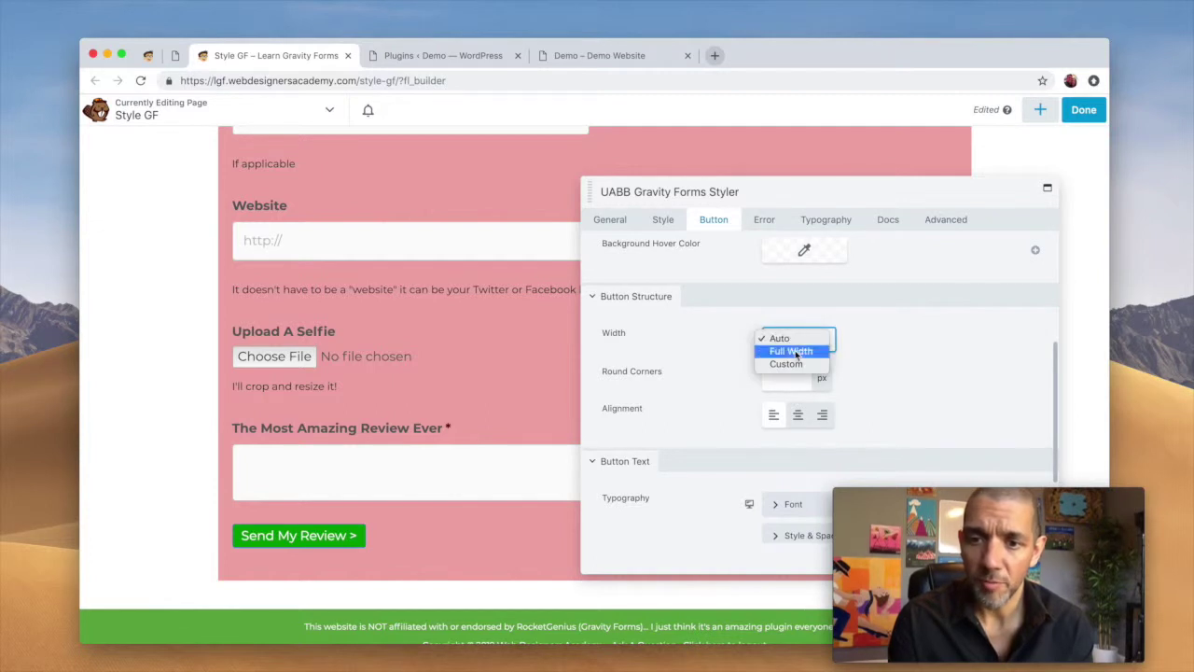
pyautogui.click(791, 351)
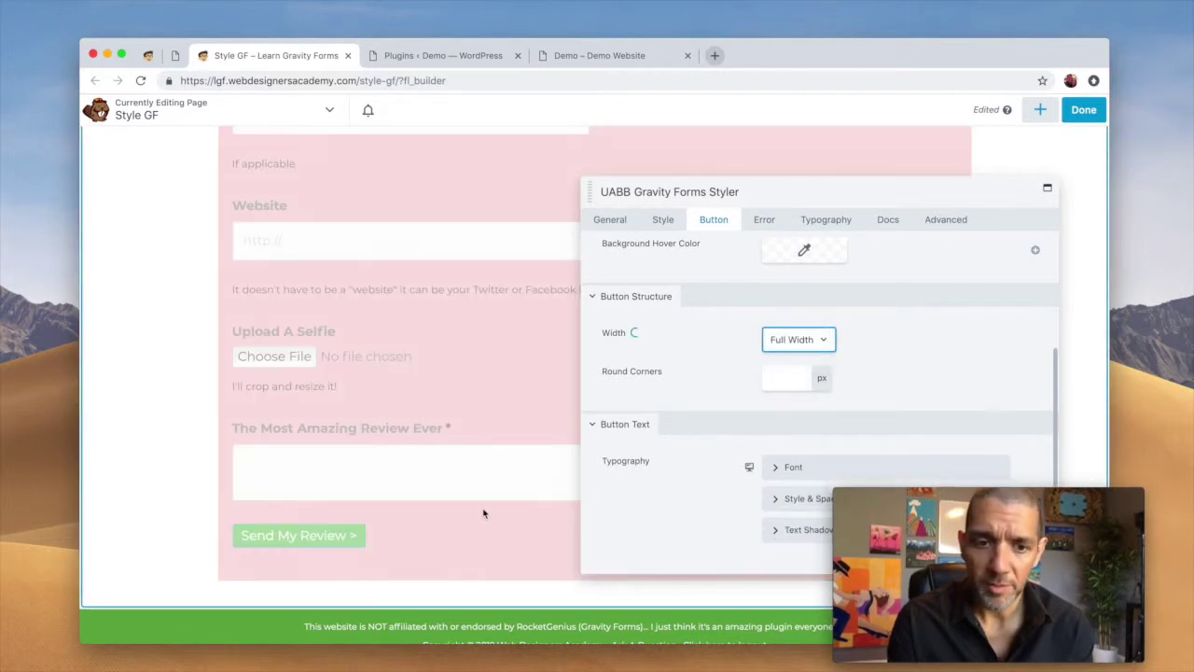
pyautogui.moveTo(594, 191); pyautogui.dragTo(508, 159)
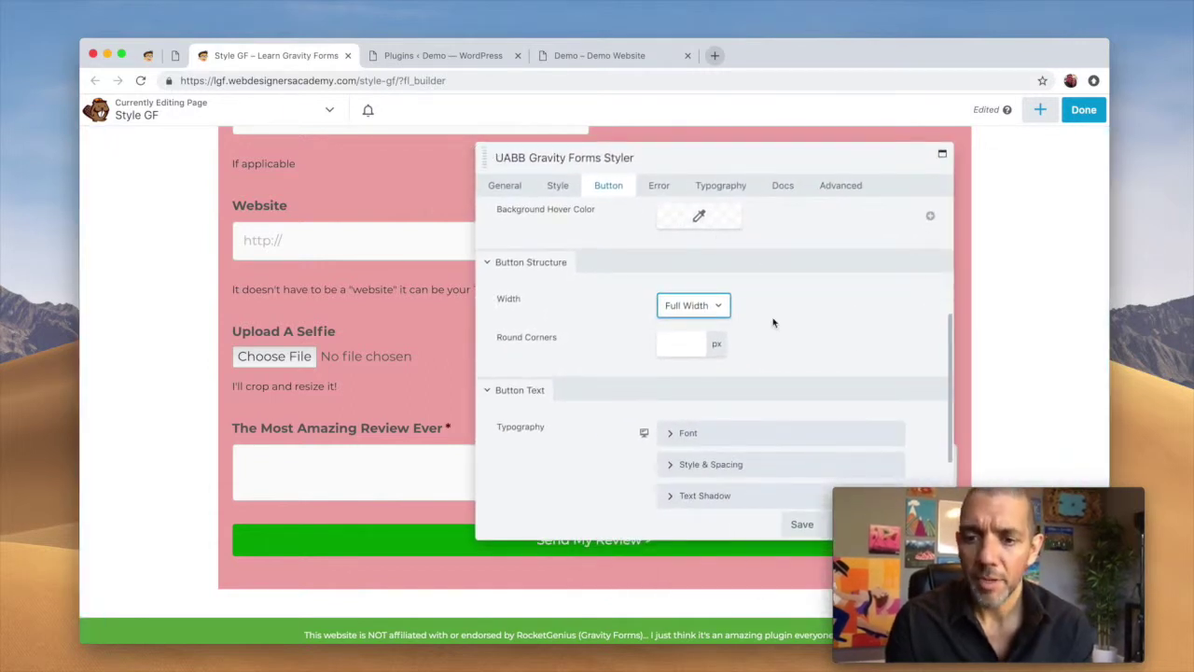
pyautogui.moveTo(850, 160); pyautogui.dragTo(682, 158)
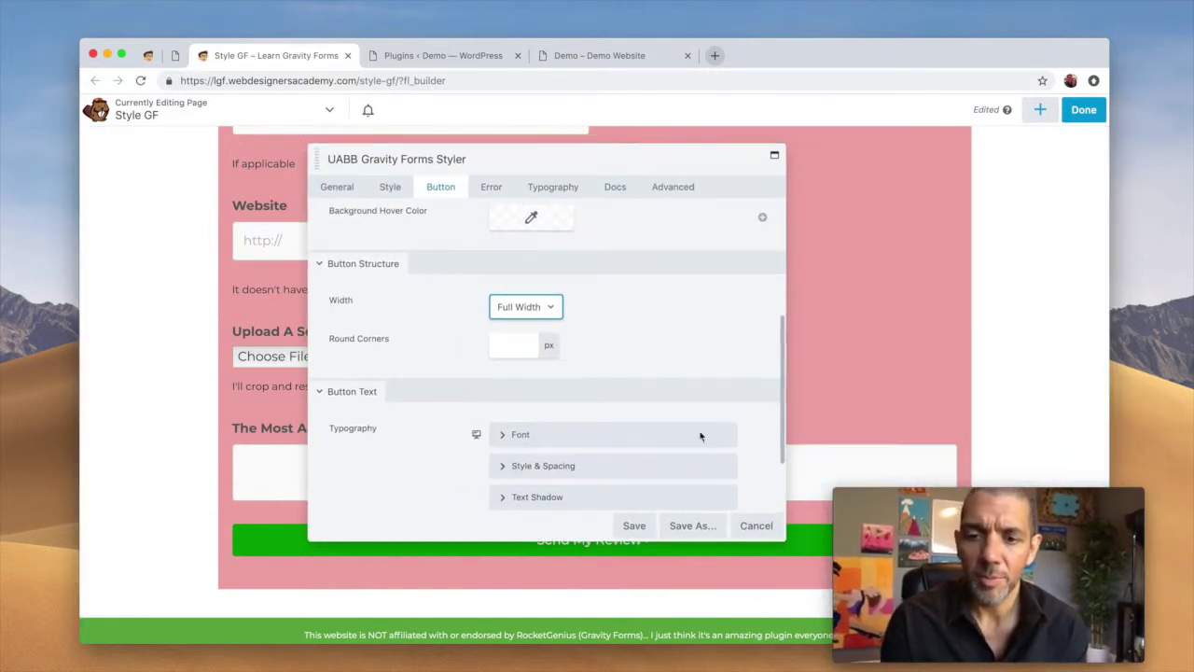
pyautogui.click(756, 526)
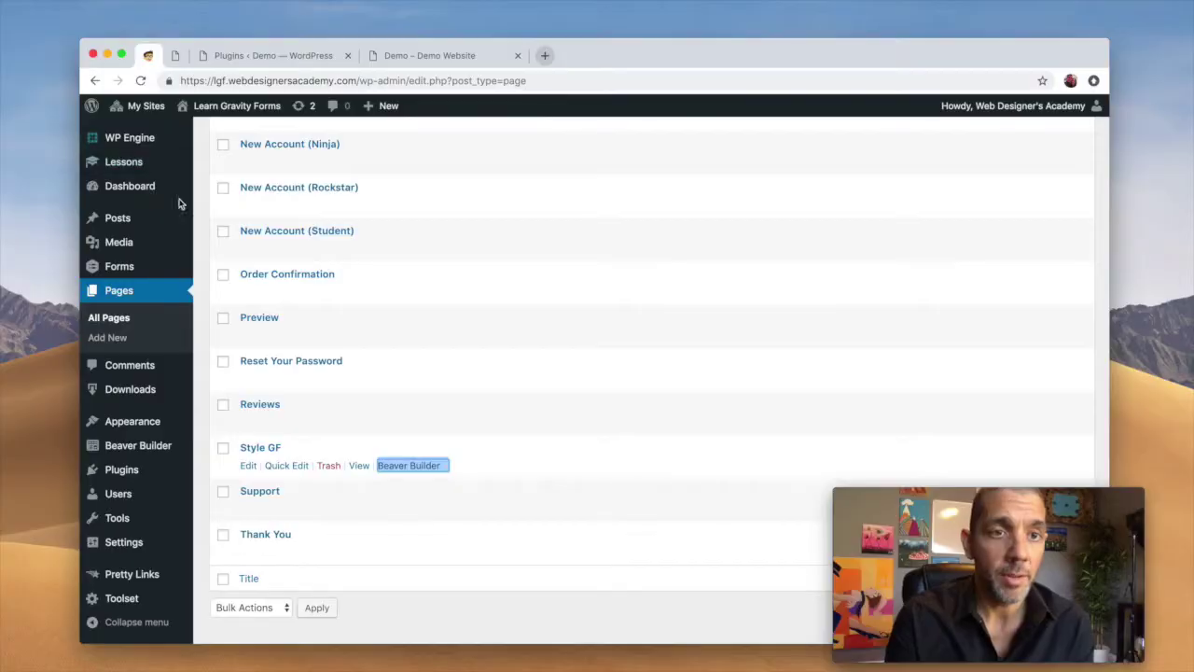
# - Open the Gravity Forms Add-Ons page and look through the available add-ons, including the Quiz Add-On
pyautogui.moveTo(141, 269)
pyautogui.click(230, 271)
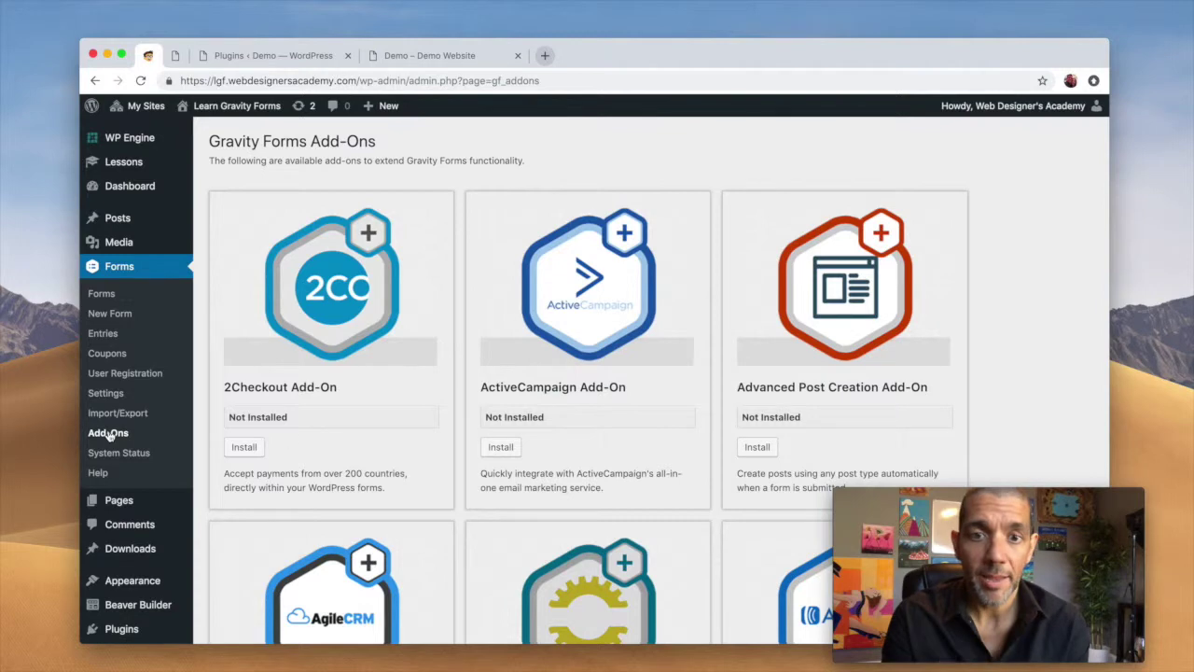
pyautogui.scroll(-20, 396, 464)
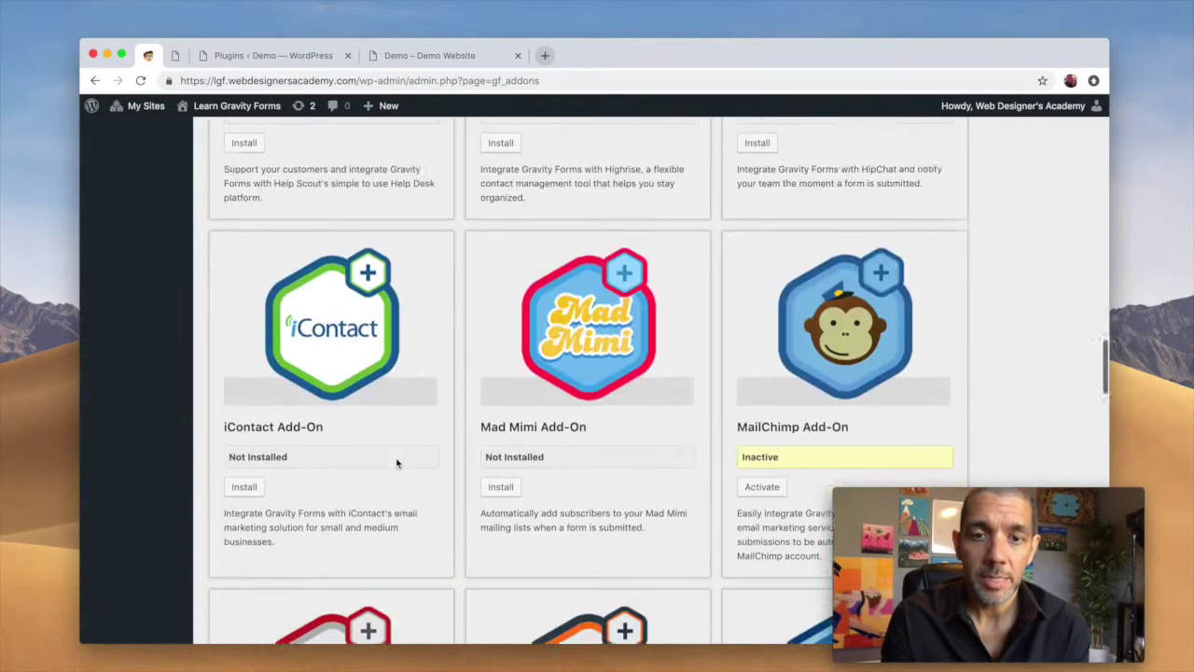
pyautogui.scroll(-8, 396, 464)
pyautogui.scroll(6, 397, 463)
pyautogui.scroll(-5, 396, 464)
pyautogui.scroll(-3, 396, 464)
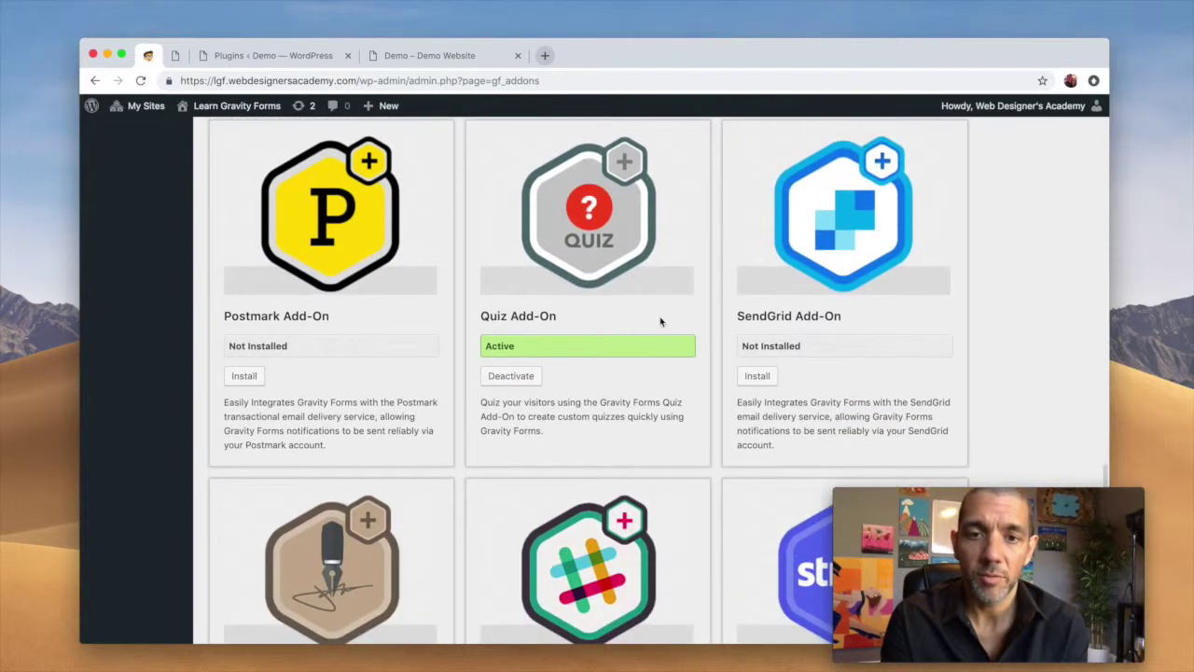
pyautogui.scroll(2, 624, 296)
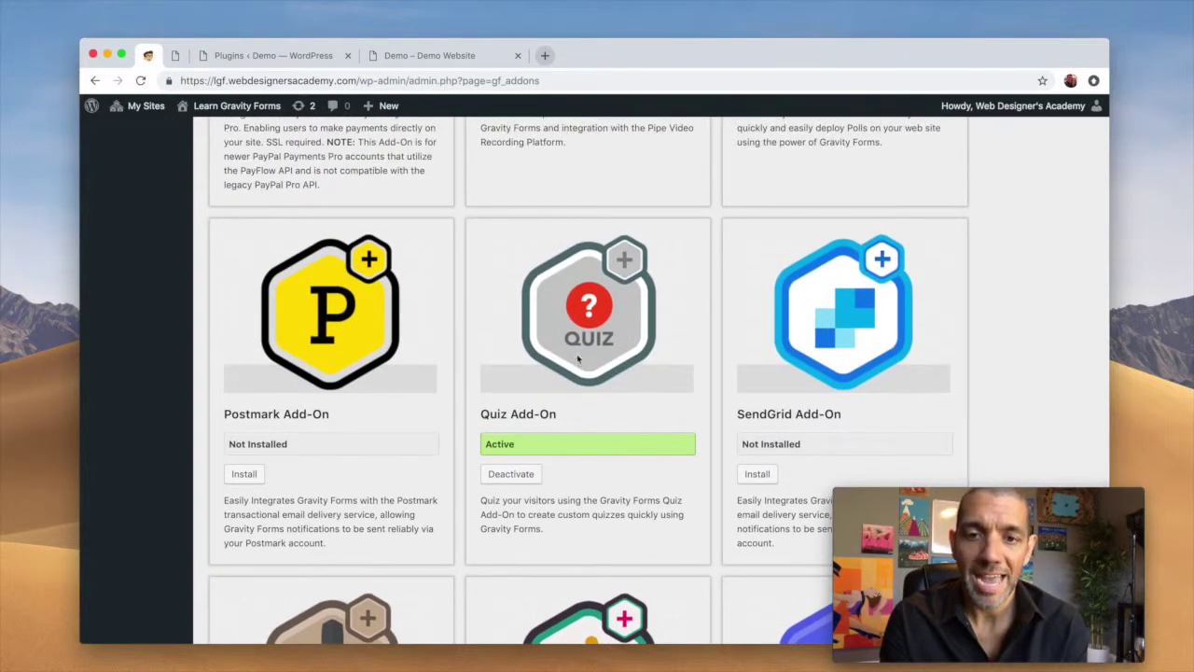
pyautogui.scroll(20, 575, 371)
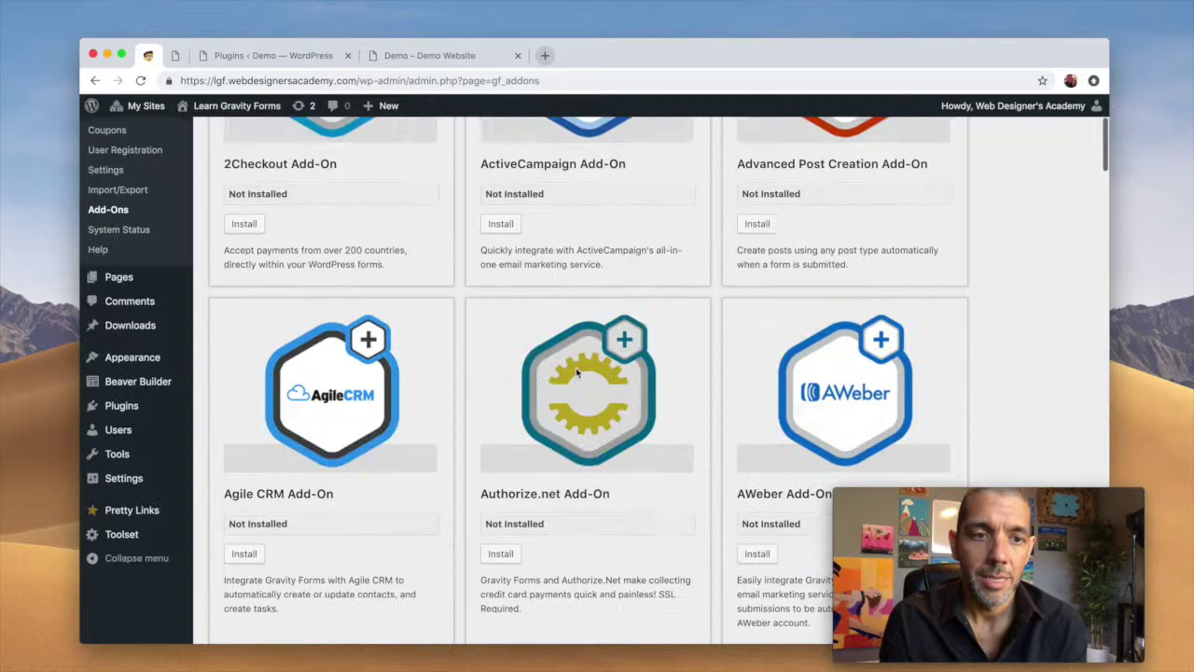
# - Open the QUIZ - Lesson 11 form in the form editor and show its Advanced Fields choices
pyautogui.click(123, 296)
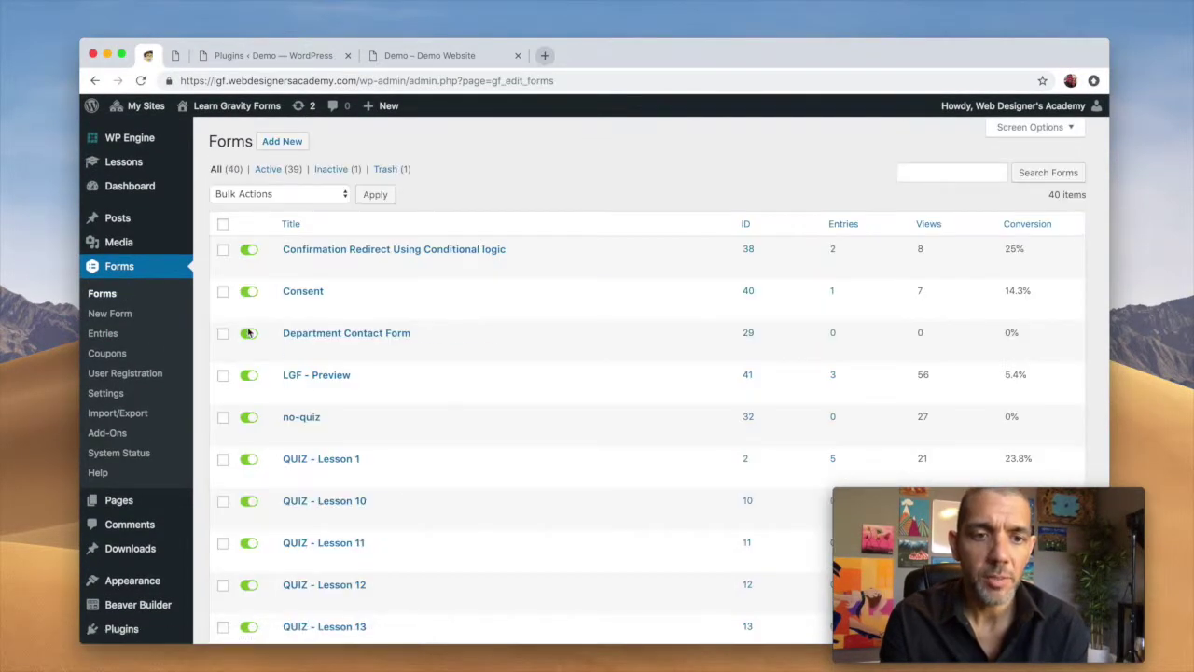
pyautogui.scroll(-5, 397, 410)
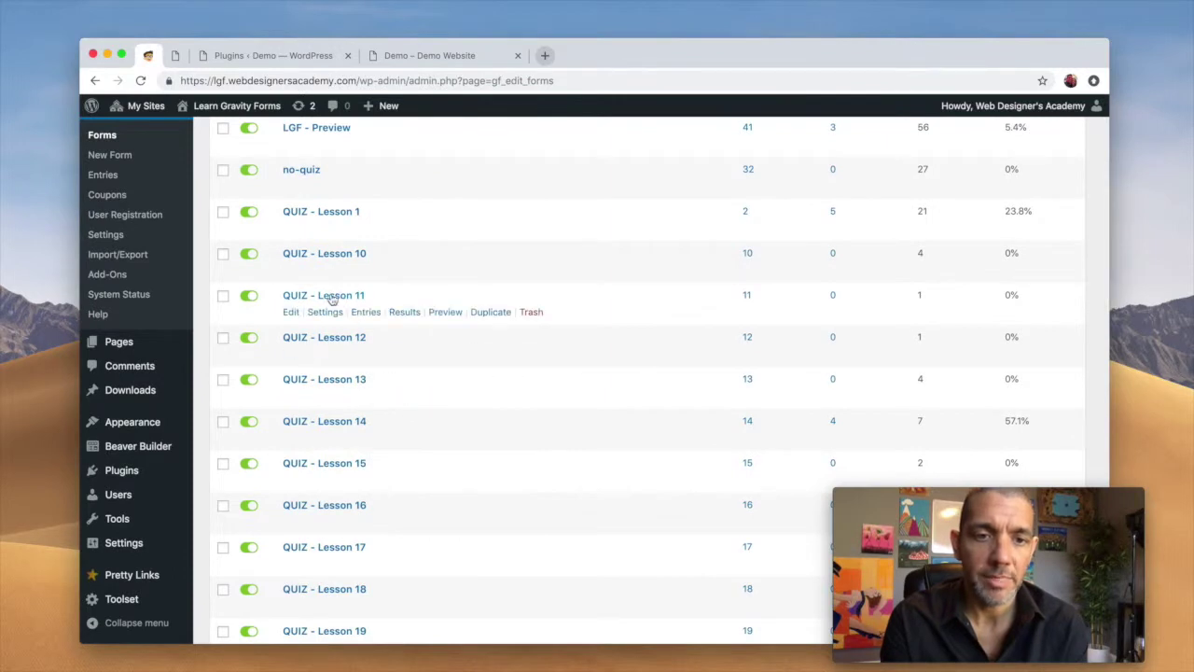
pyautogui.click(331, 295)
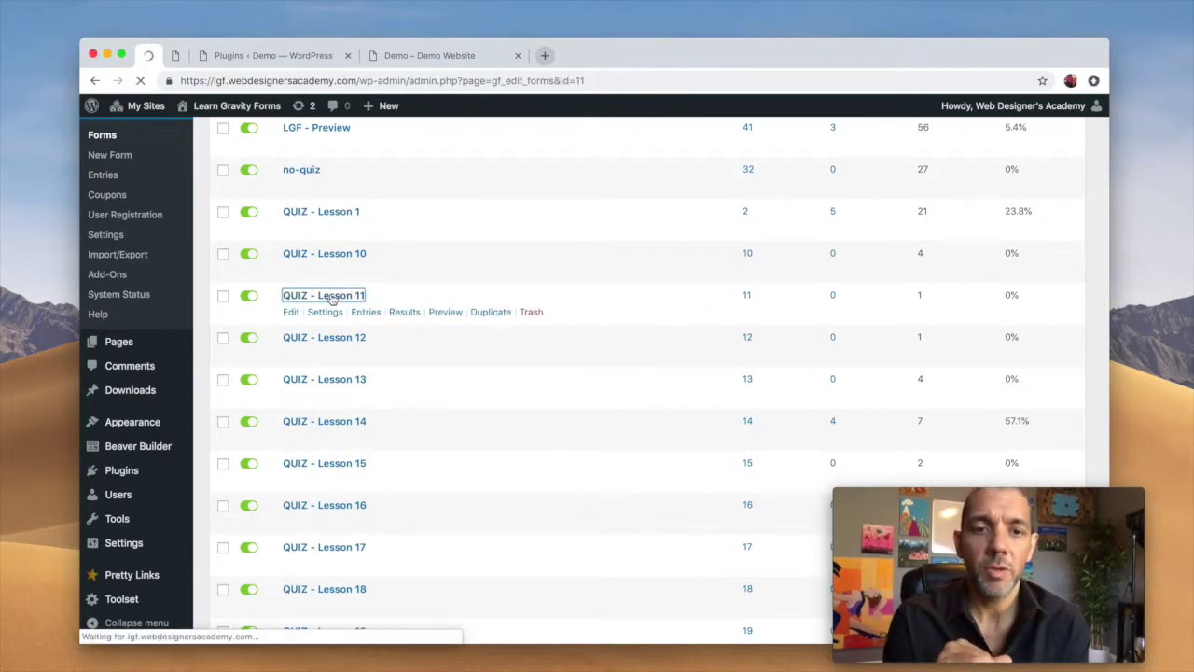
pyautogui.scroll(-5, 651, 418)
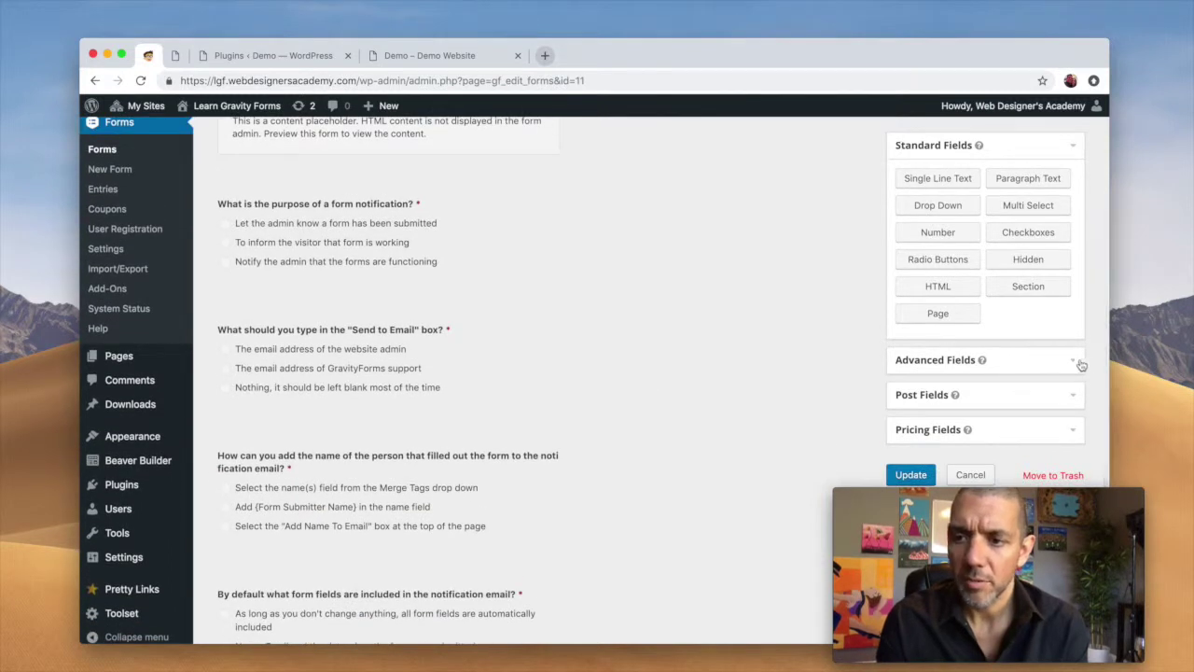
pyautogui.click(1075, 364)
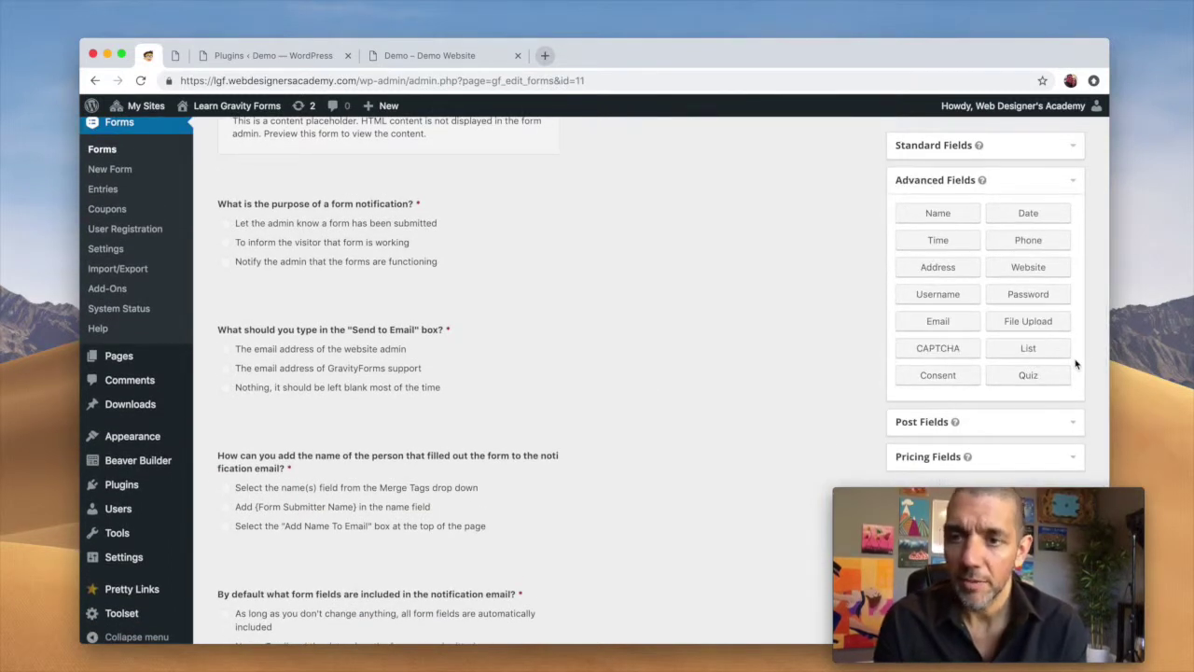
# - Expand the settings of the first quiz question and review its question text, Quiz Field Type options and answer settings
pyautogui.scroll(2, 702, 287)
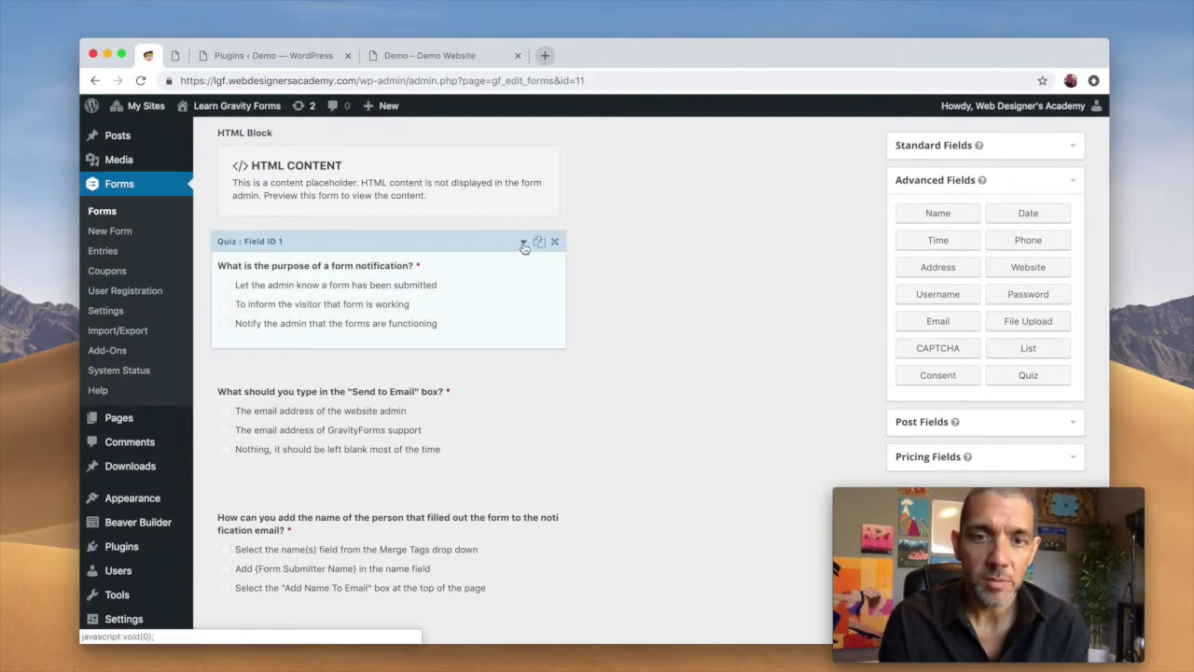
pyautogui.click(523, 242)
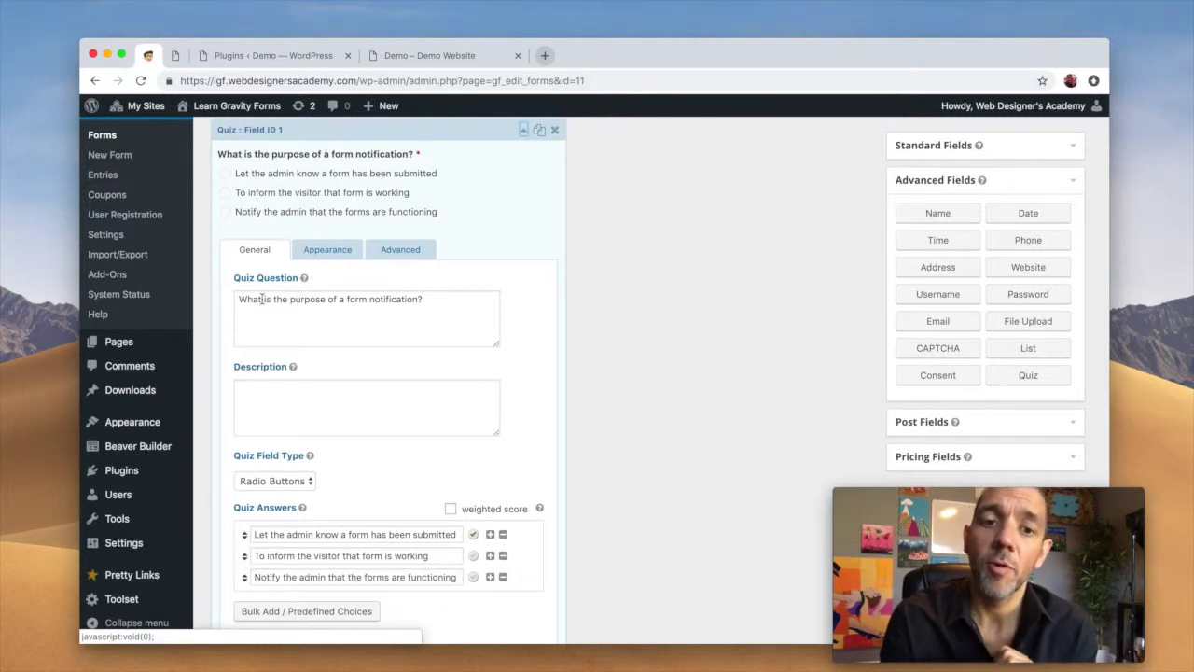
pyautogui.scroll(-3, 526, 401)
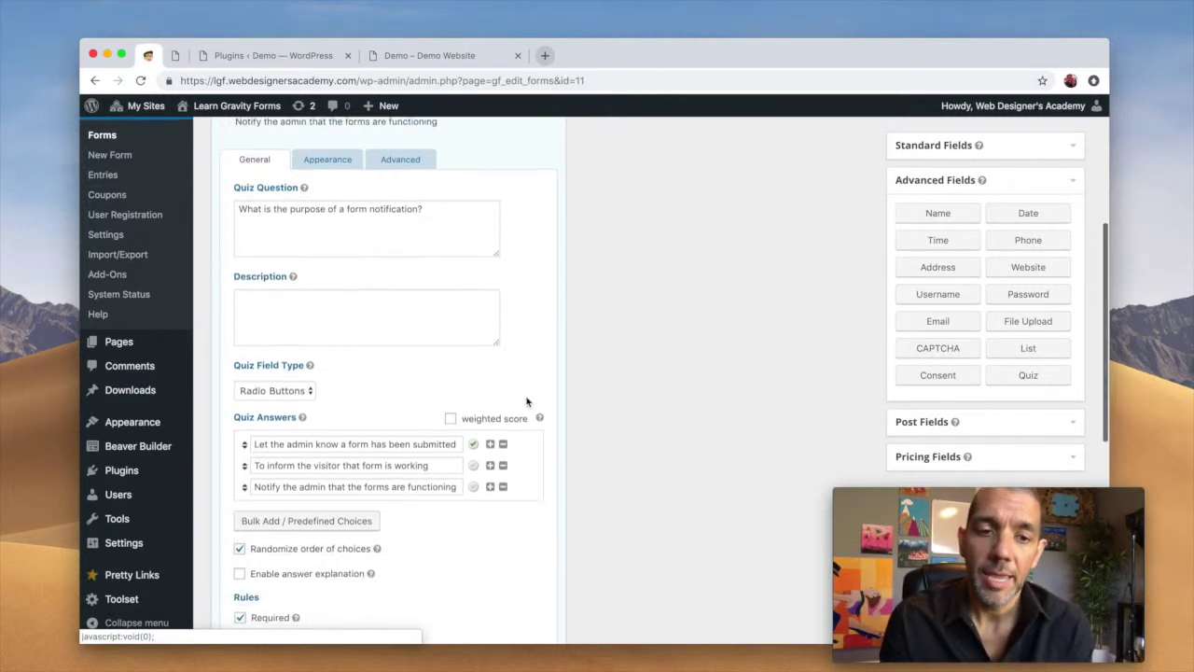
pyautogui.click(299, 371)
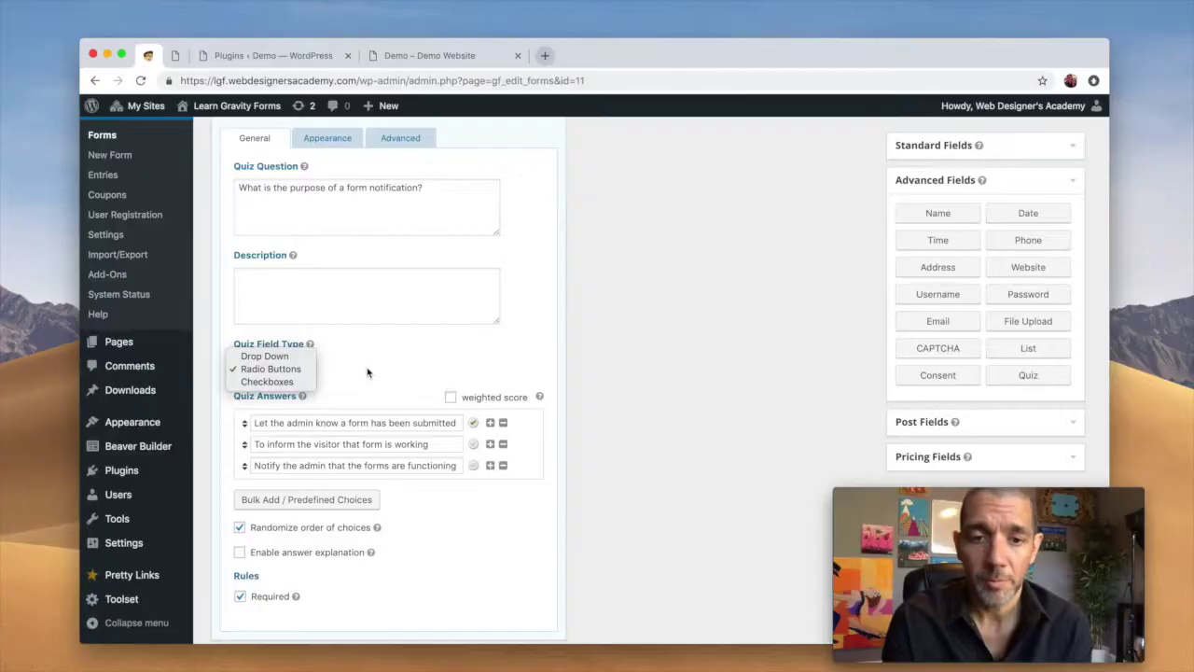
pyautogui.click(401, 361)
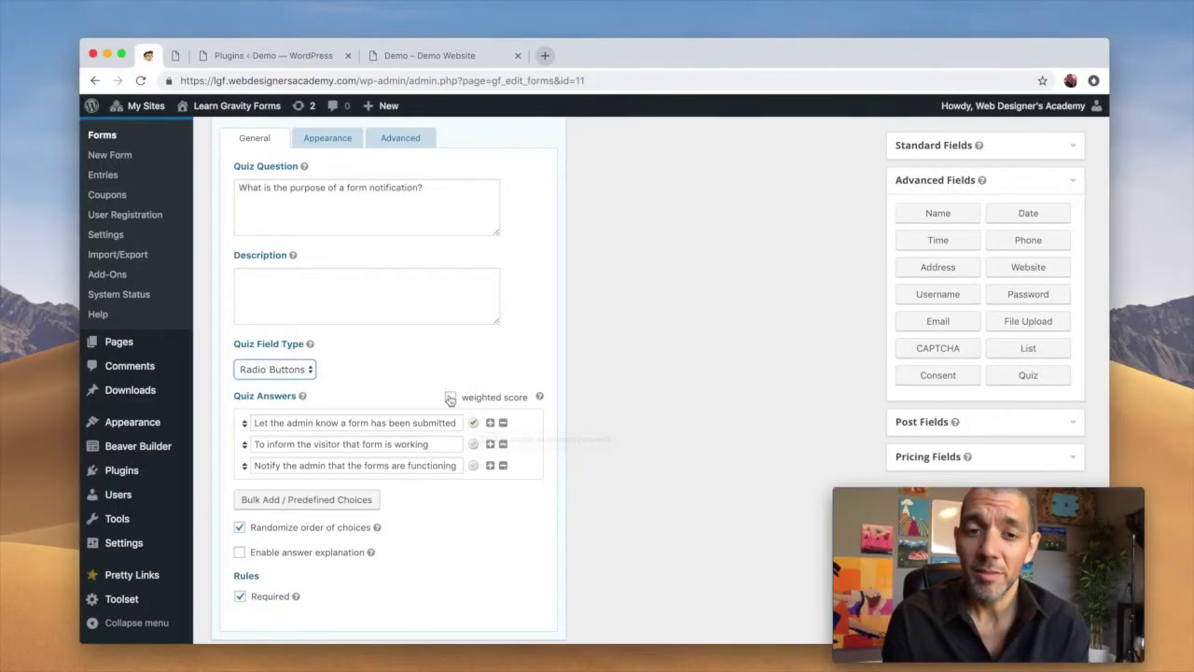
pyautogui.scroll(-2, 432, 548)
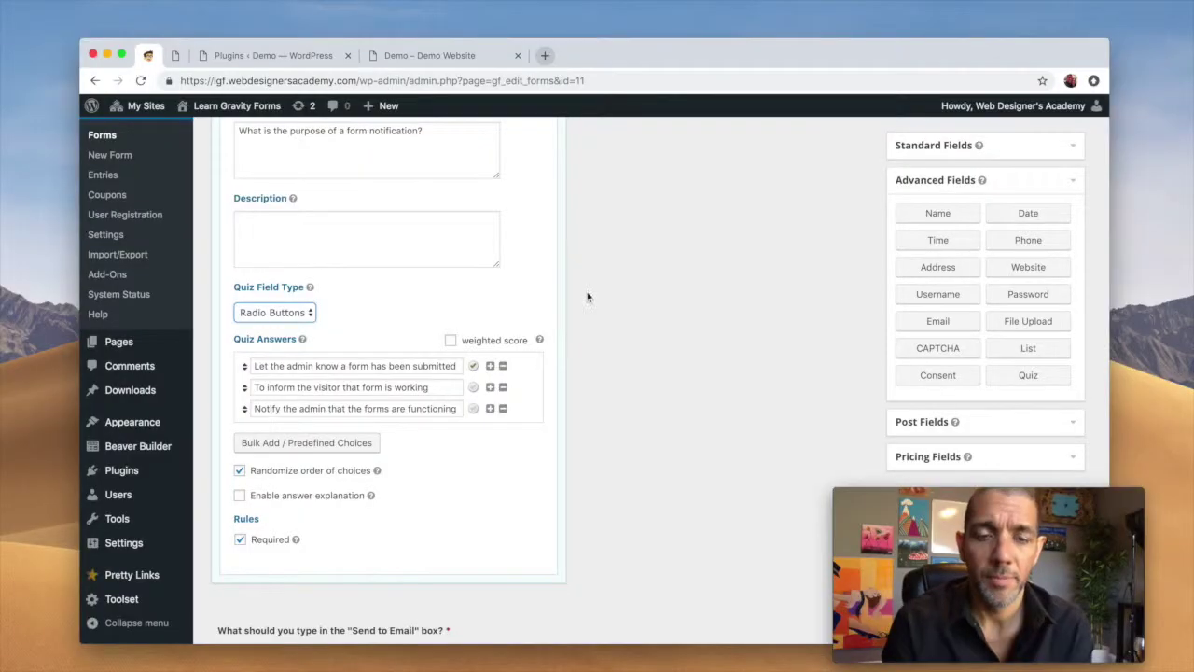
# - Open the Quiz settings of the QUIZ - Lesson 11 form, leaving the form editor without saving
pyautogui.scroll(5, 588, 297)
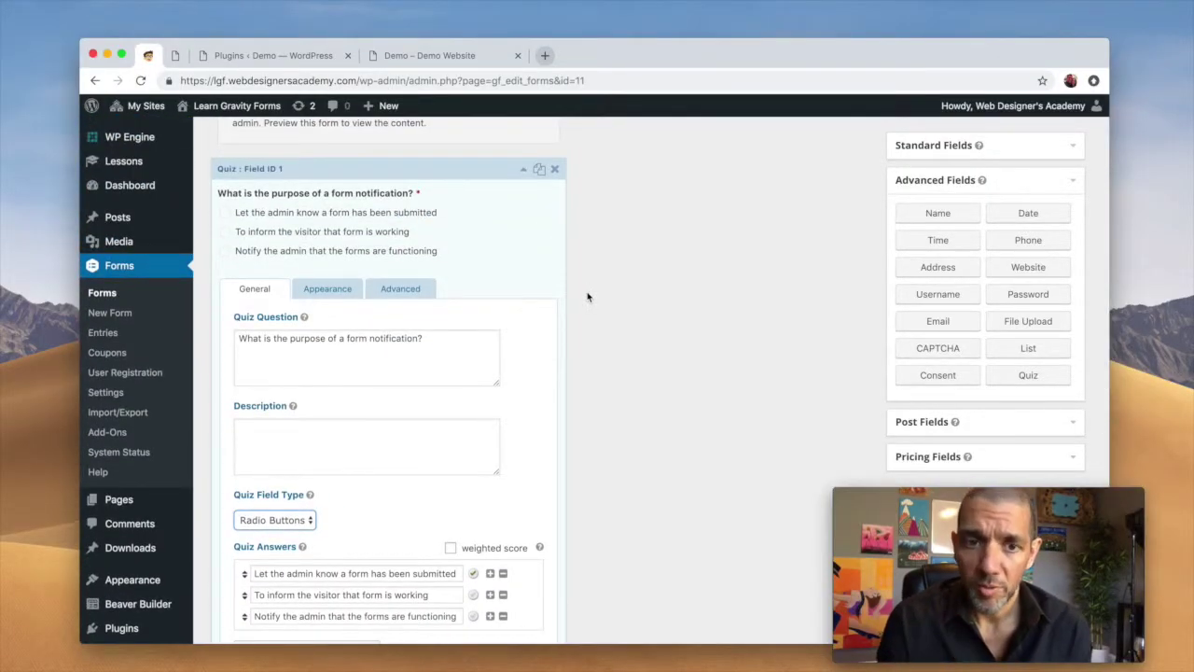
pyautogui.scroll(5, 587, 296)
pyautogui.moveTo(308, 198)
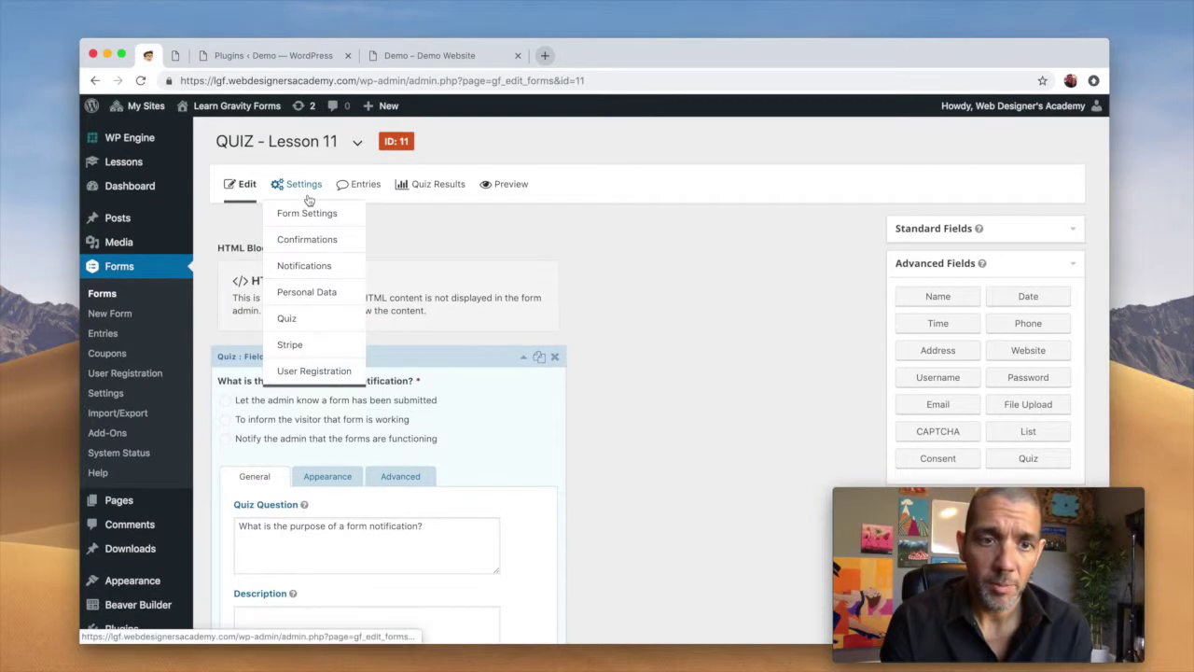
pyautogui.click(295, 320)
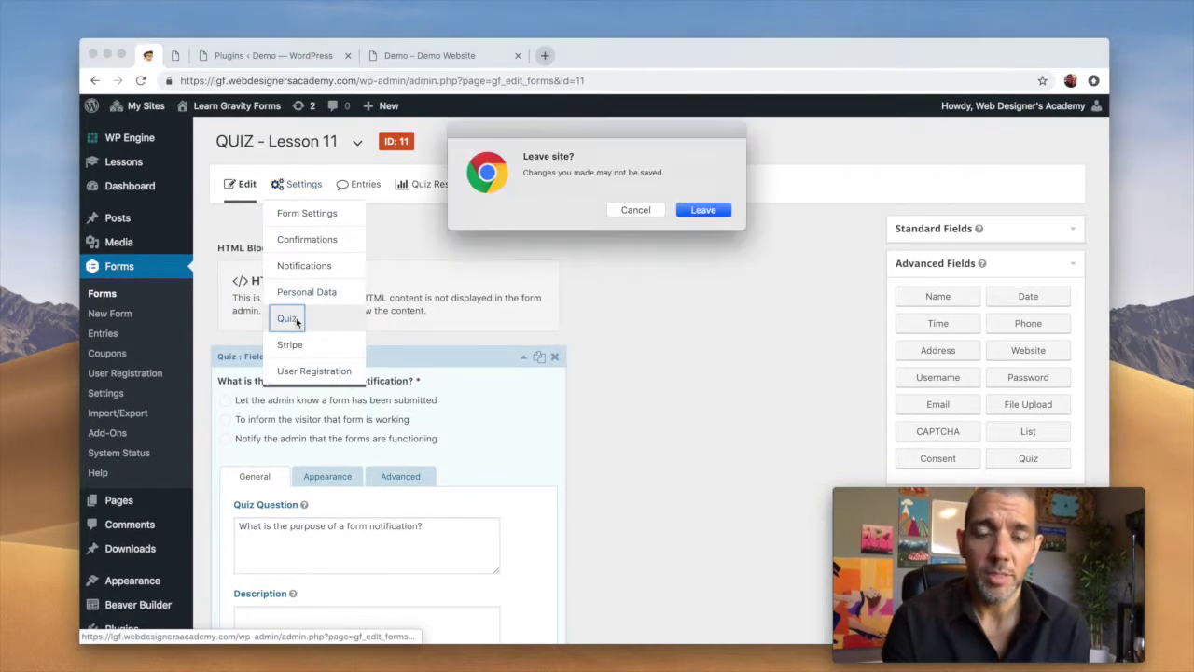
pyautogui.click(714, 210)
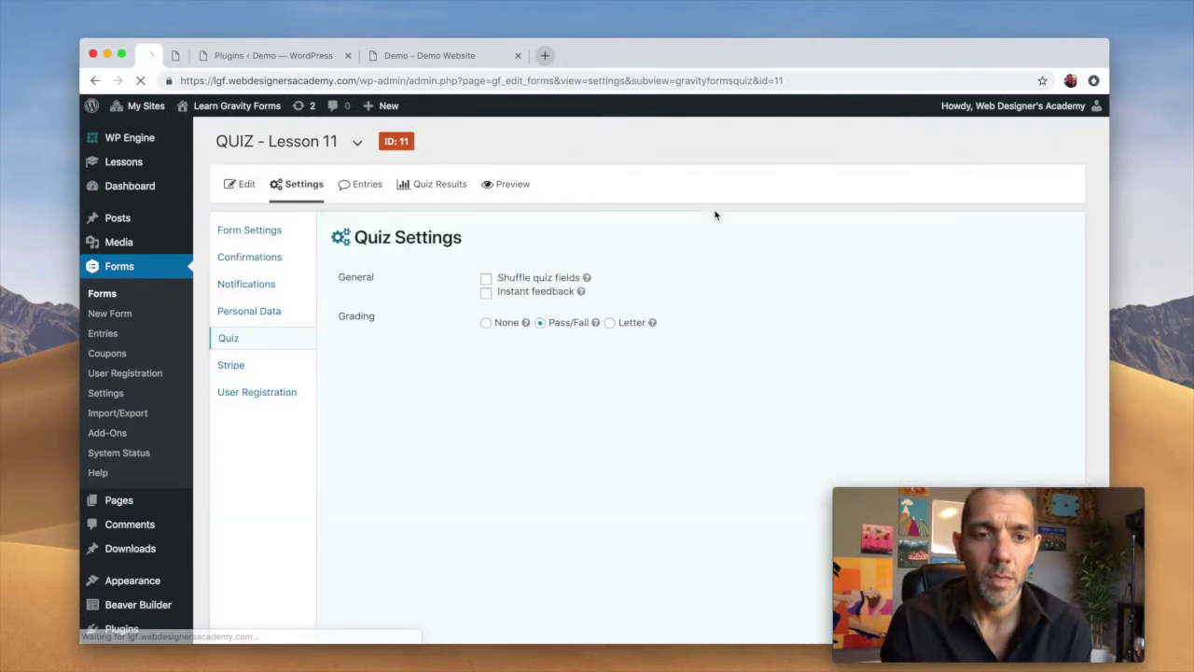
# - Examine the quiz's grading options, pass percentage, and the pass and fail confirmation messages
pyautogui.scroll(-2, 782, 251)
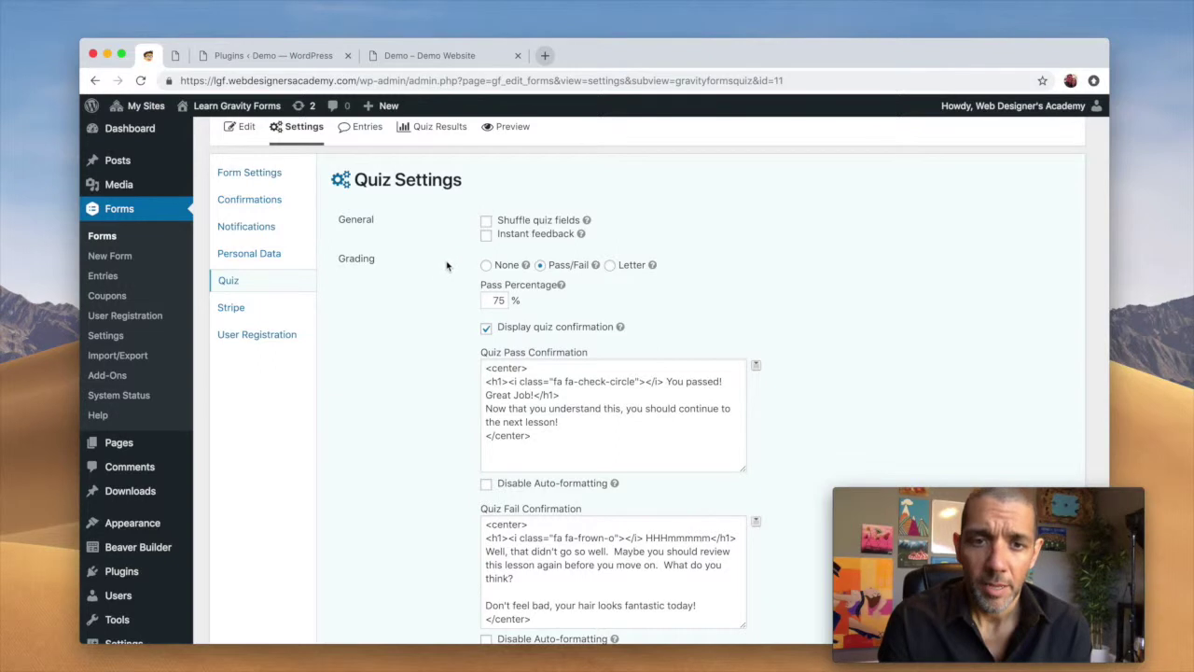
pyautogui.scroll(-2, 438, 284)
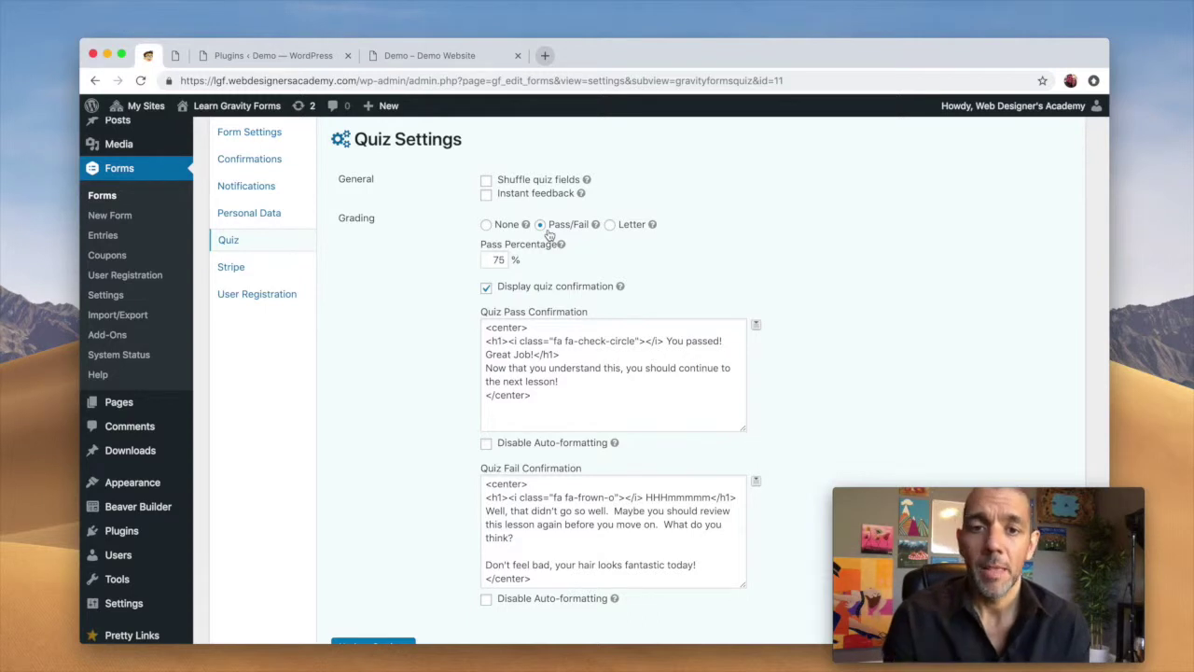
pyautogui.scroll(-2, 456, 270)
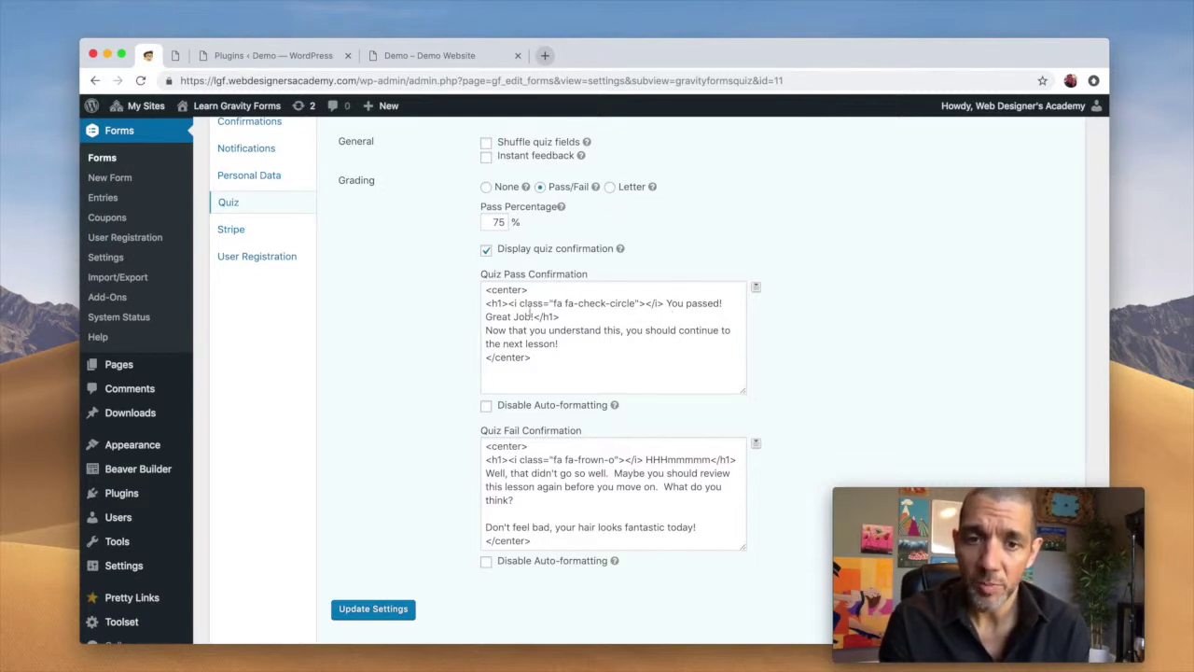
pyautogui.moveTo(575, 343); pyautogui.dragTo(484, 329)
pyautogui.click(510, 329)
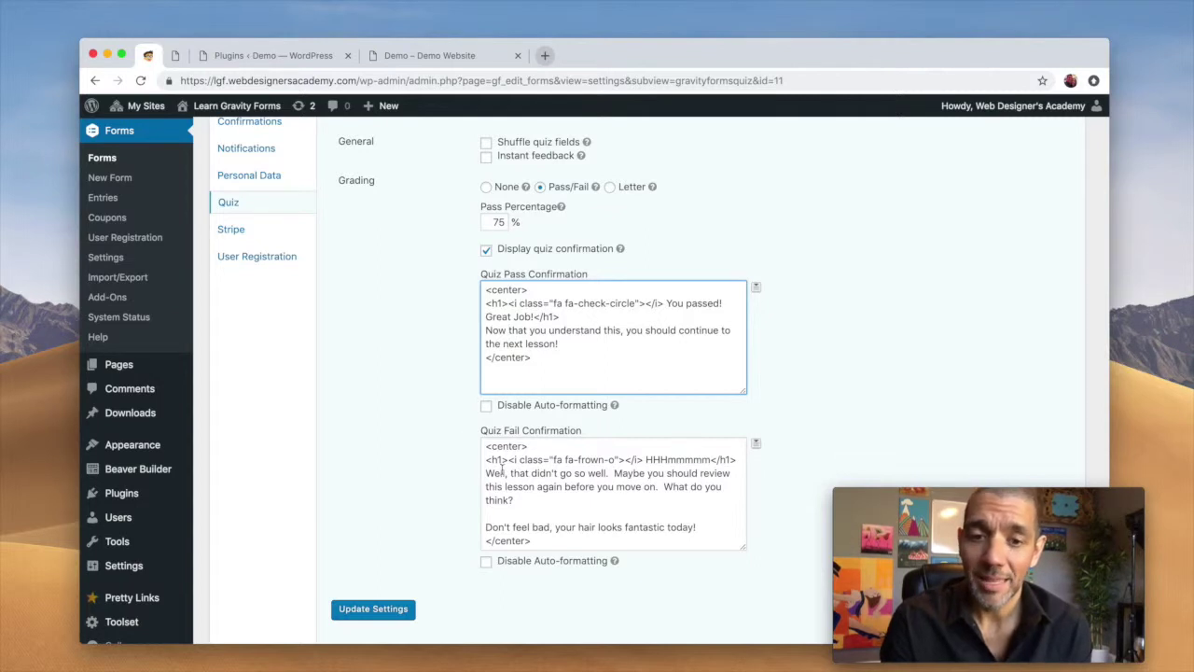
pyautogui.scroll(-2, 502, 469)
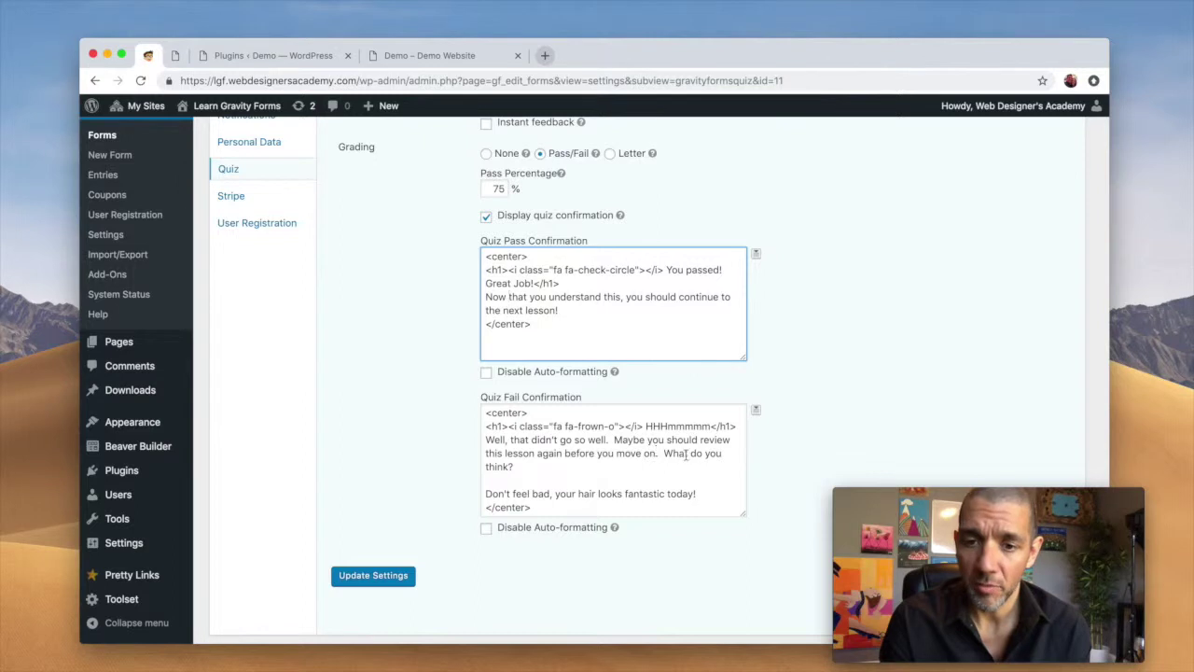
pyautogui.scroll(1, 494, 352)
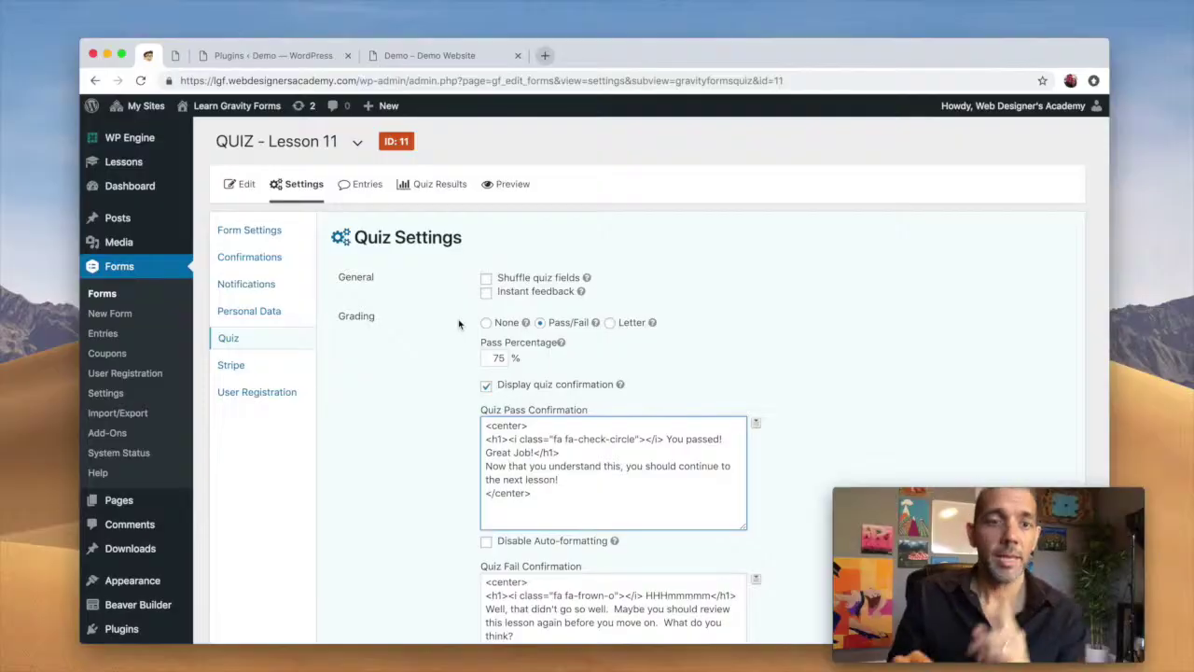
# - Close the extra Plugins tab of the demo site and open First Form from its forms list in the form editor
pyautogui.click(326, 56)
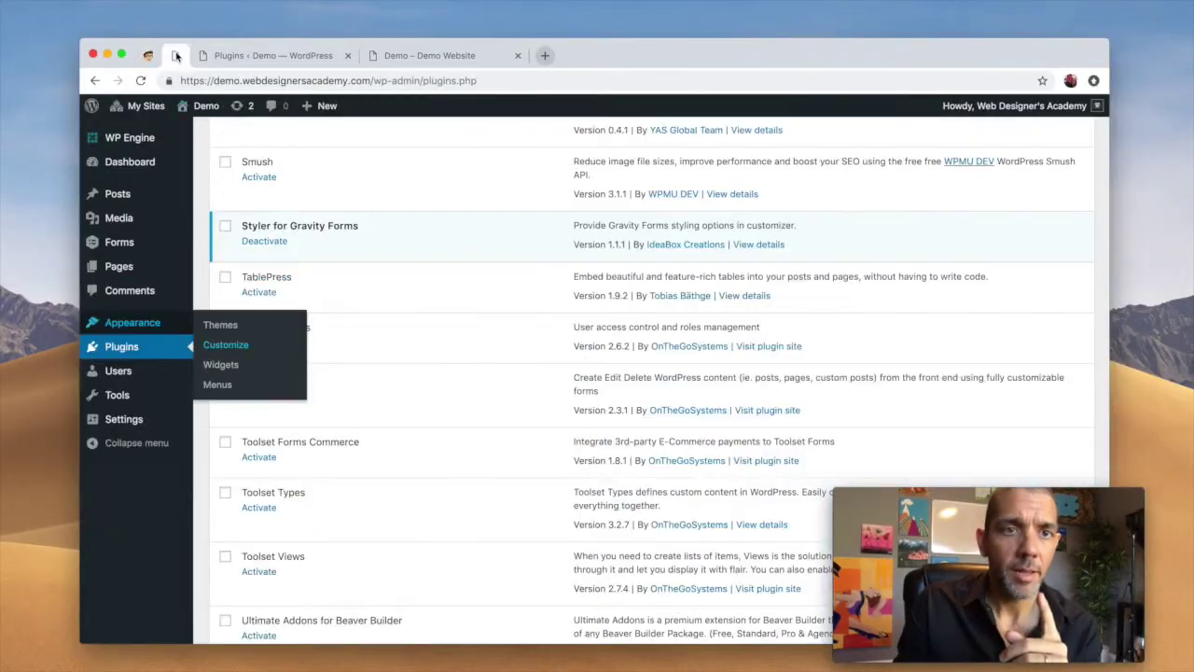
pyautogui.click(348, 56)
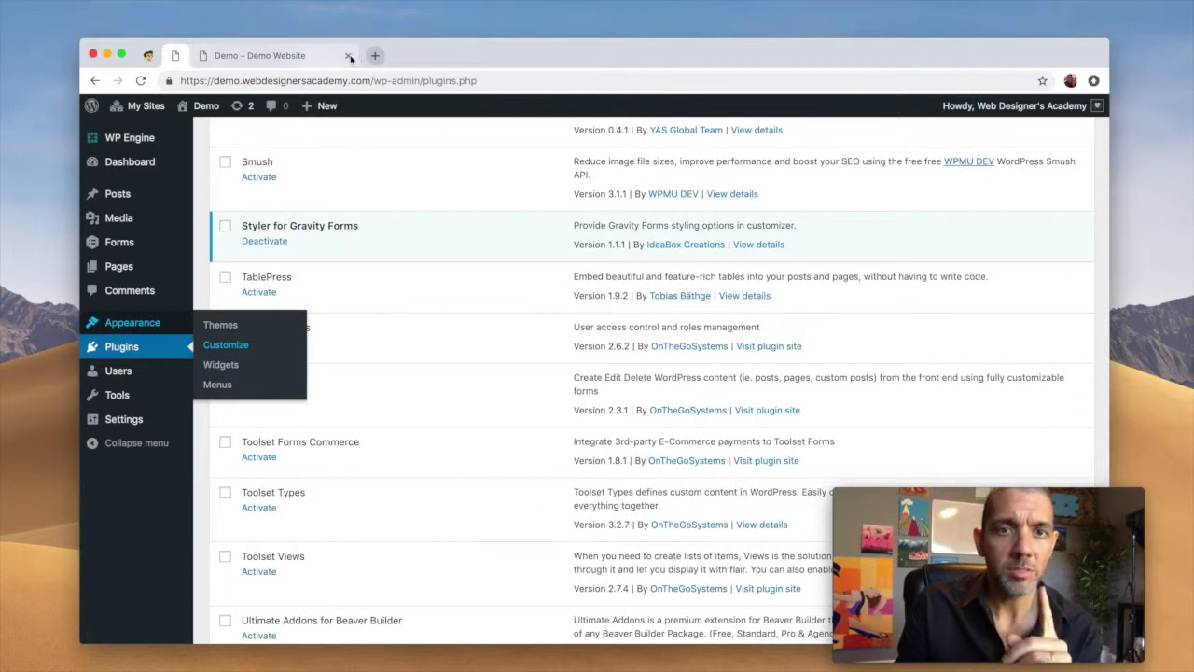
pyautogui.click(309, 60)
pyautogui.click(178, 57)
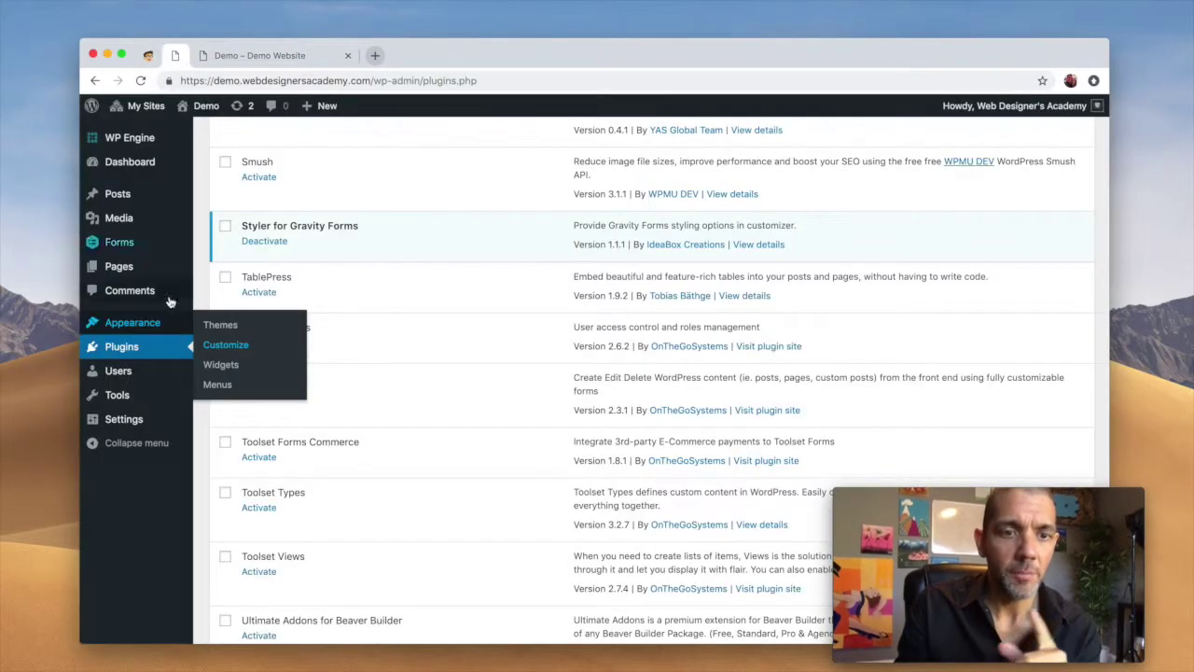
pyautogui.click(122, 244)
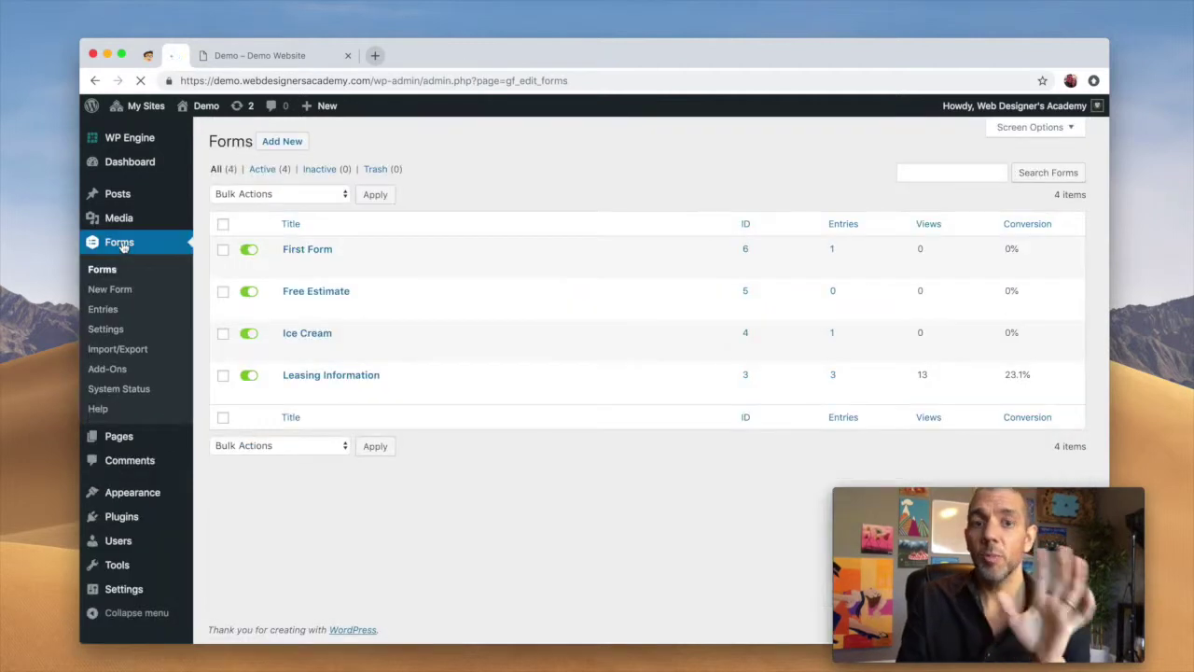
pyautogui.moveTo(299, 271)
pyautogui.click(303, 250)
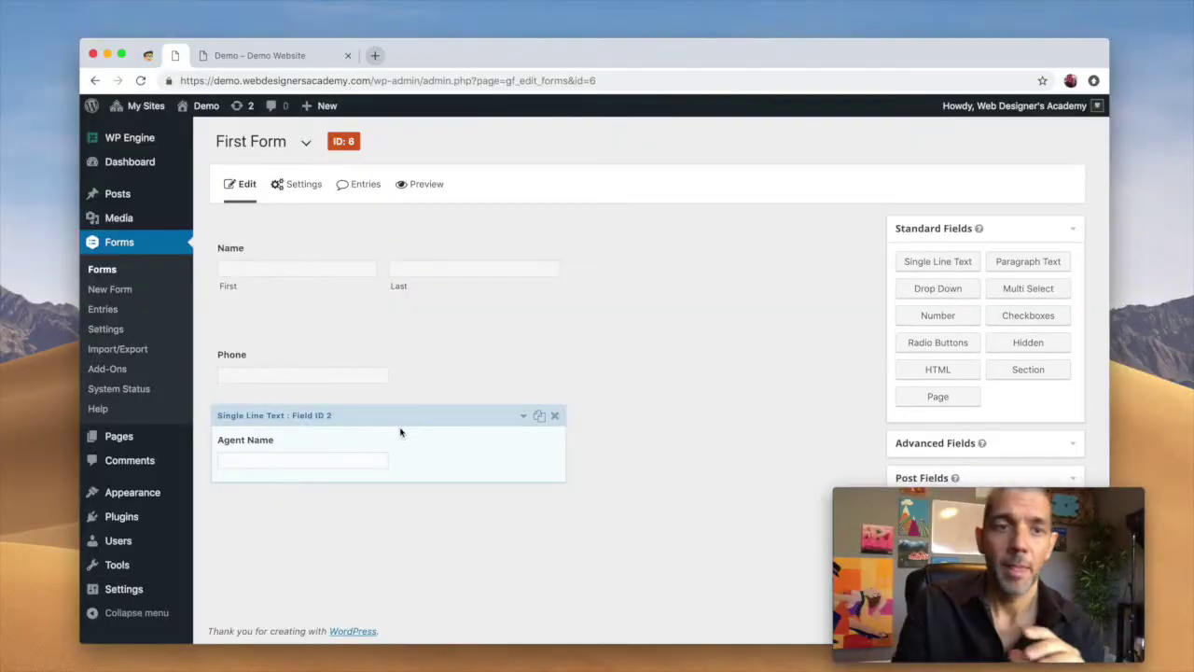
# - Open the demo site's front page in a new tab and review the fields of the Lease An Apartment form
pyautogui.rightClick(207, 107)
pyautogui.click(224, 113)
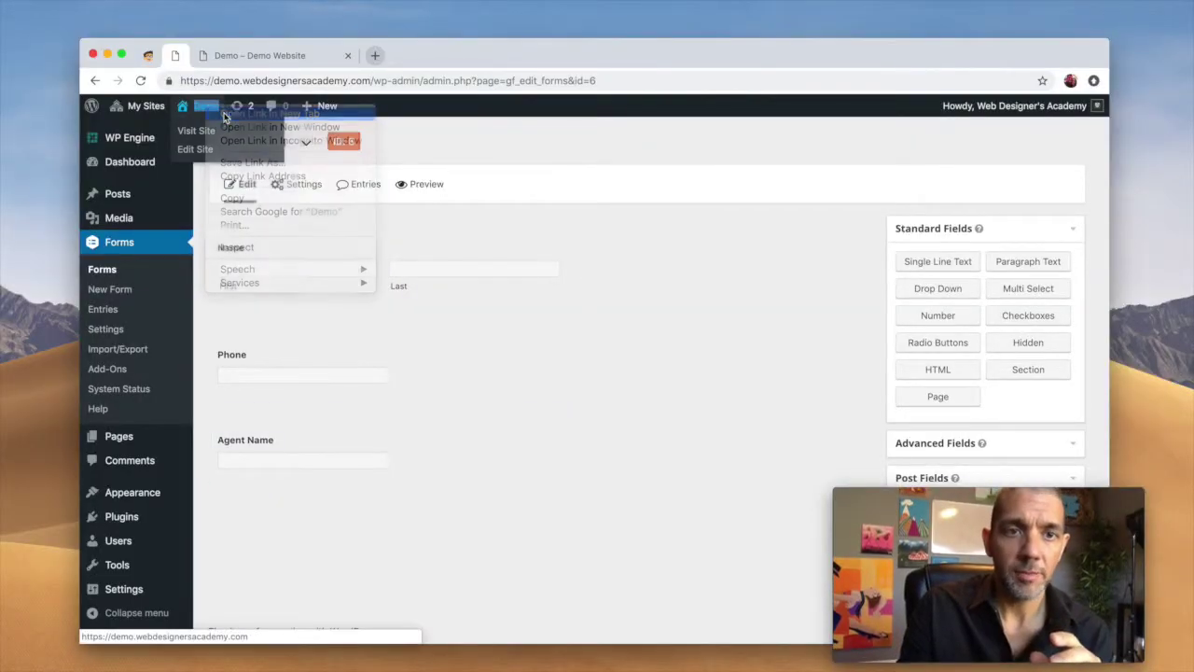
pyautogui.click(276, 57)
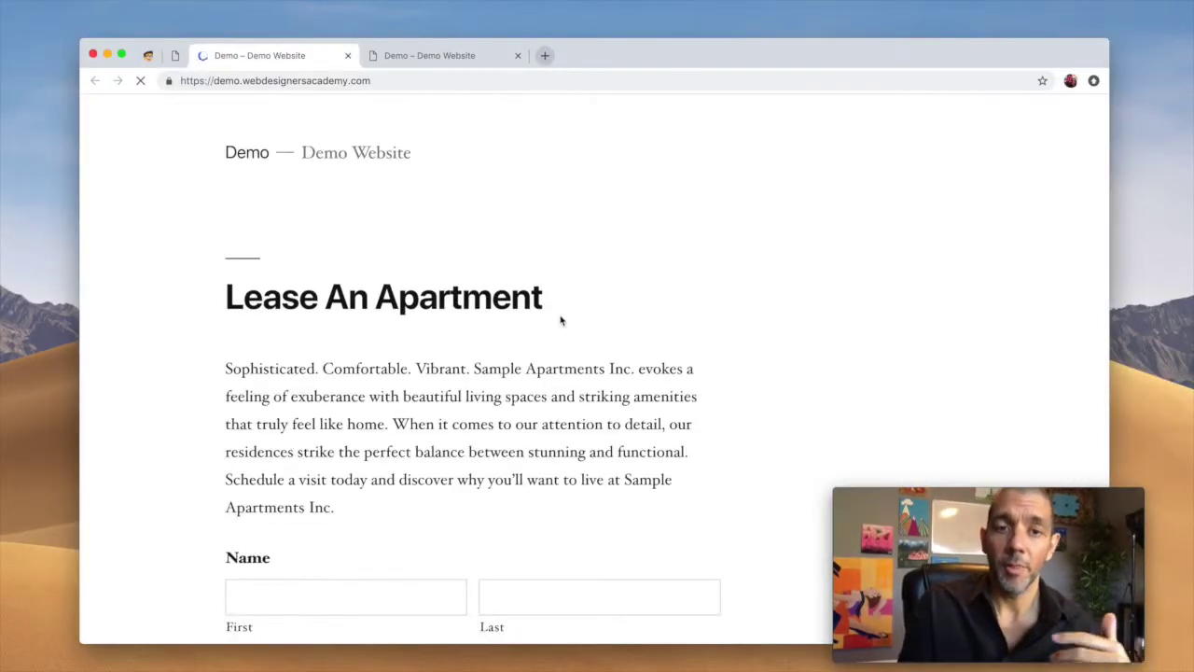
pyautogui.scroll(-5, 561, 320)
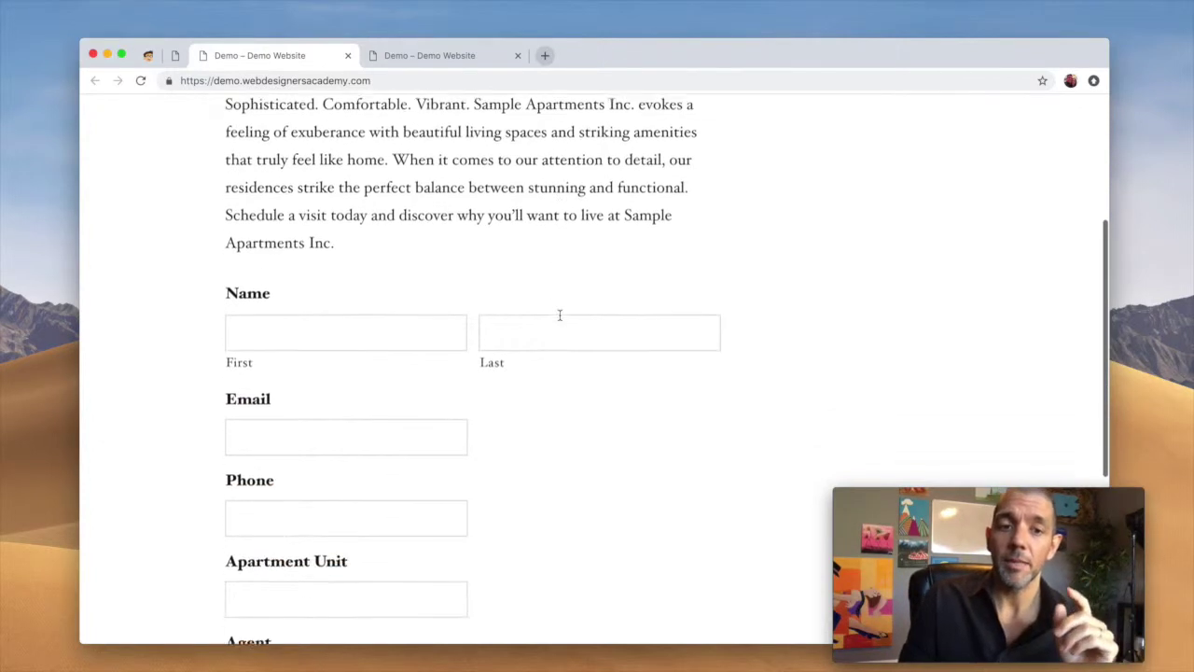
pyautogui.scroll(-3, 561, 320)
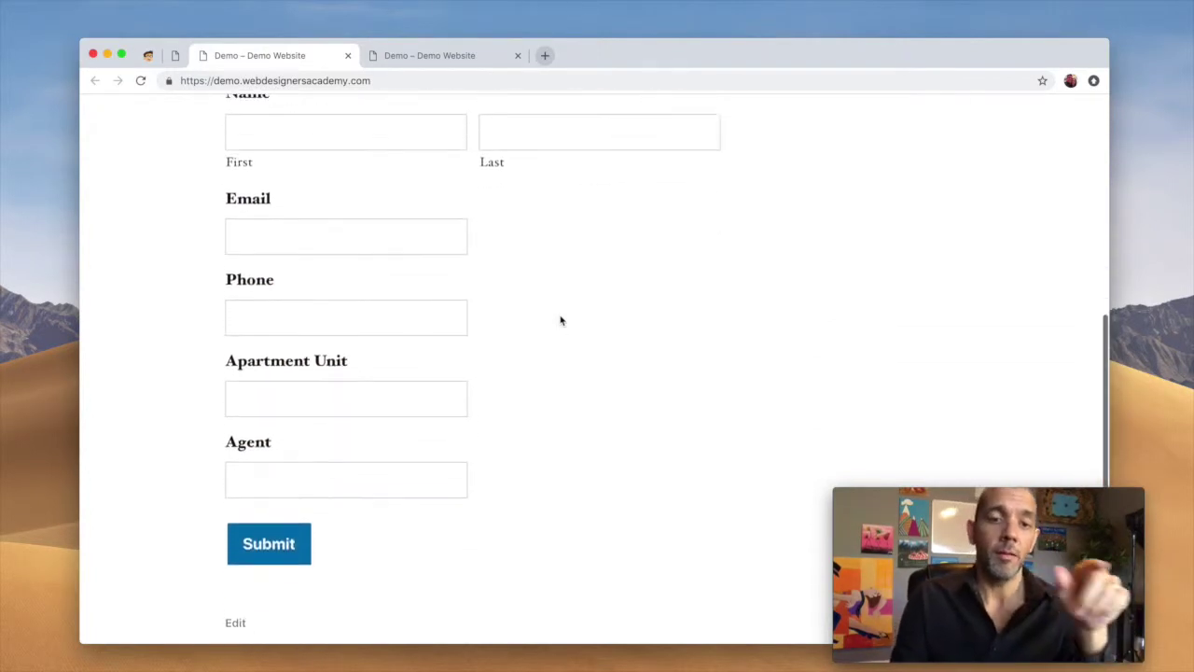
pyautogui.scroll(4, 559, 317)
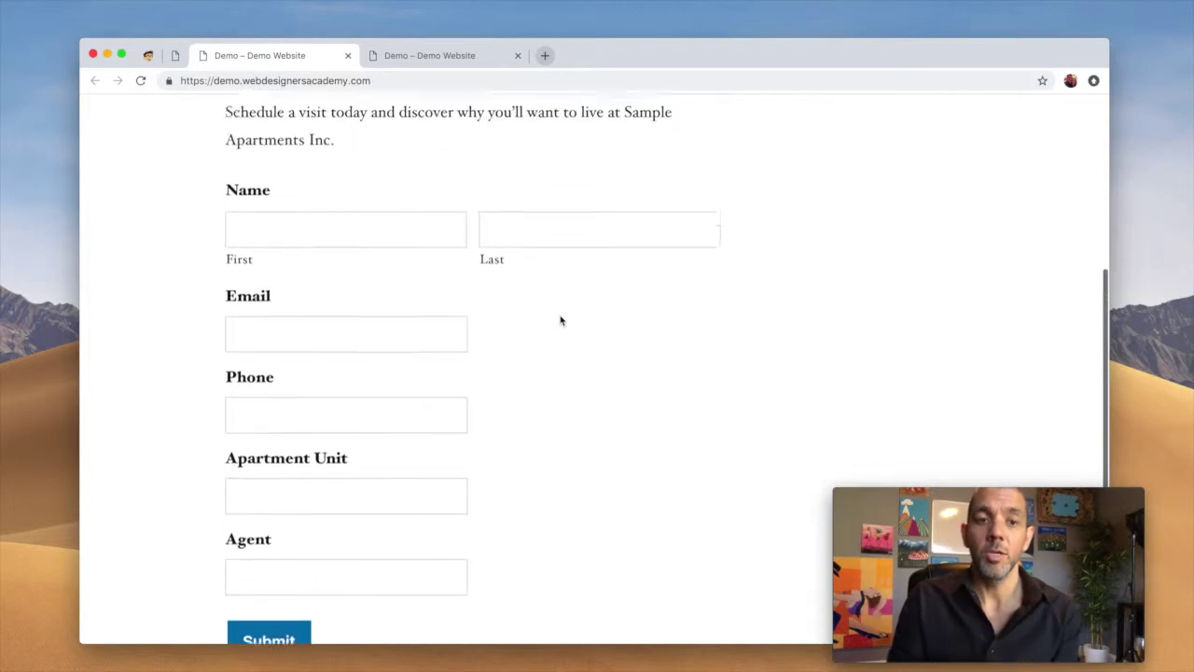
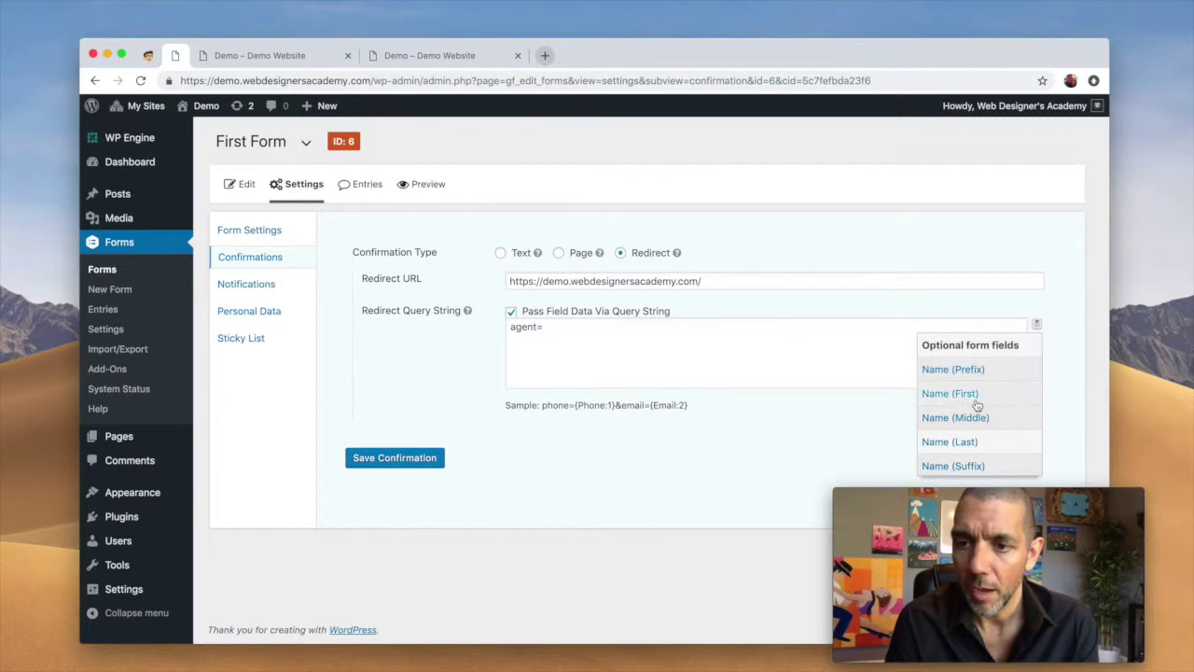
# - Complete First Form's redirect query string as agent={Agent Name:2} using the Agent Name merge tag and save the confirmation
pyautogui.scroll(-5, 976, 404)
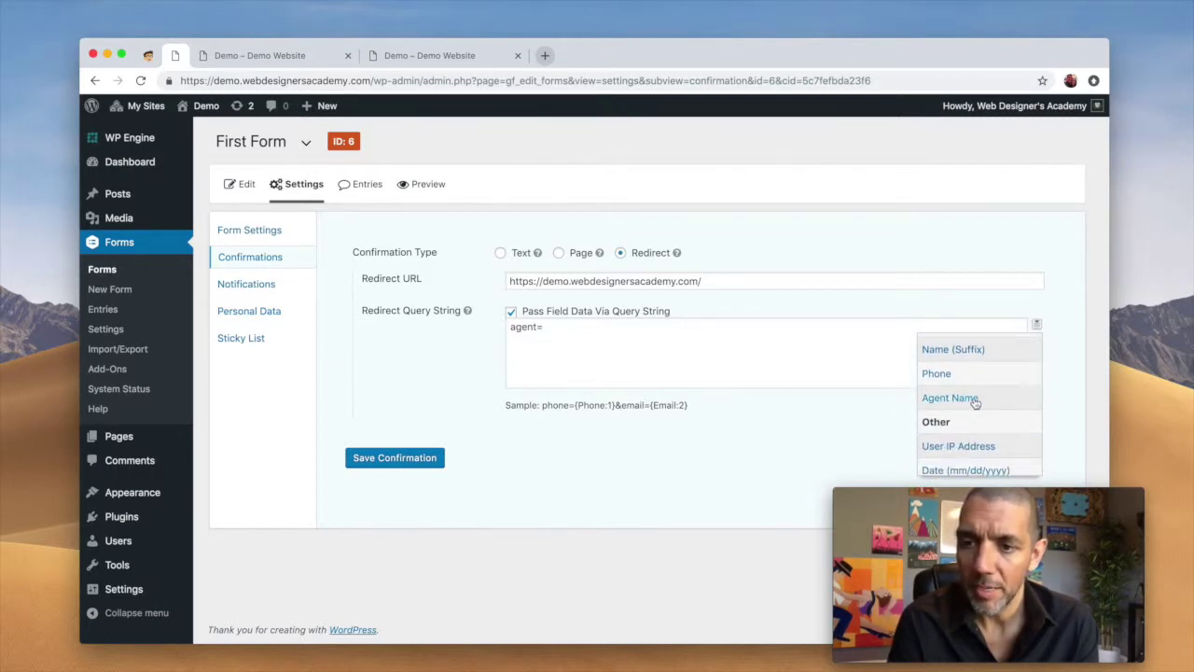
pyautogui.click(970, 398)
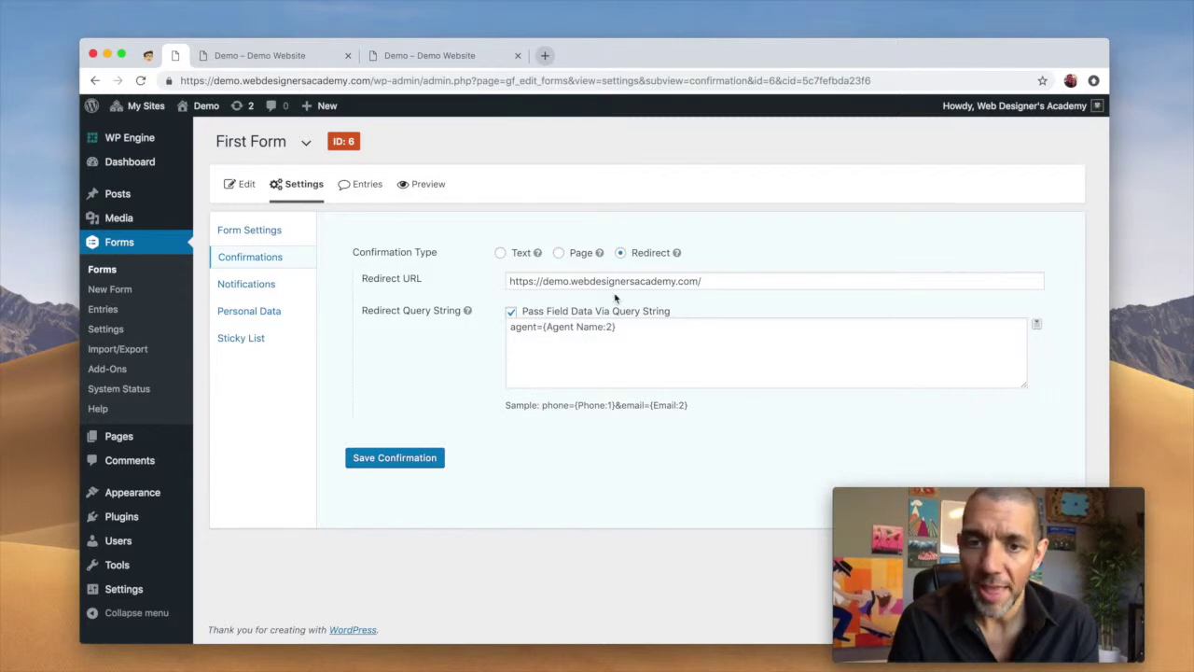
pyautogui.moveTo(623, 332); pyautogui.dragTo(542, 334)
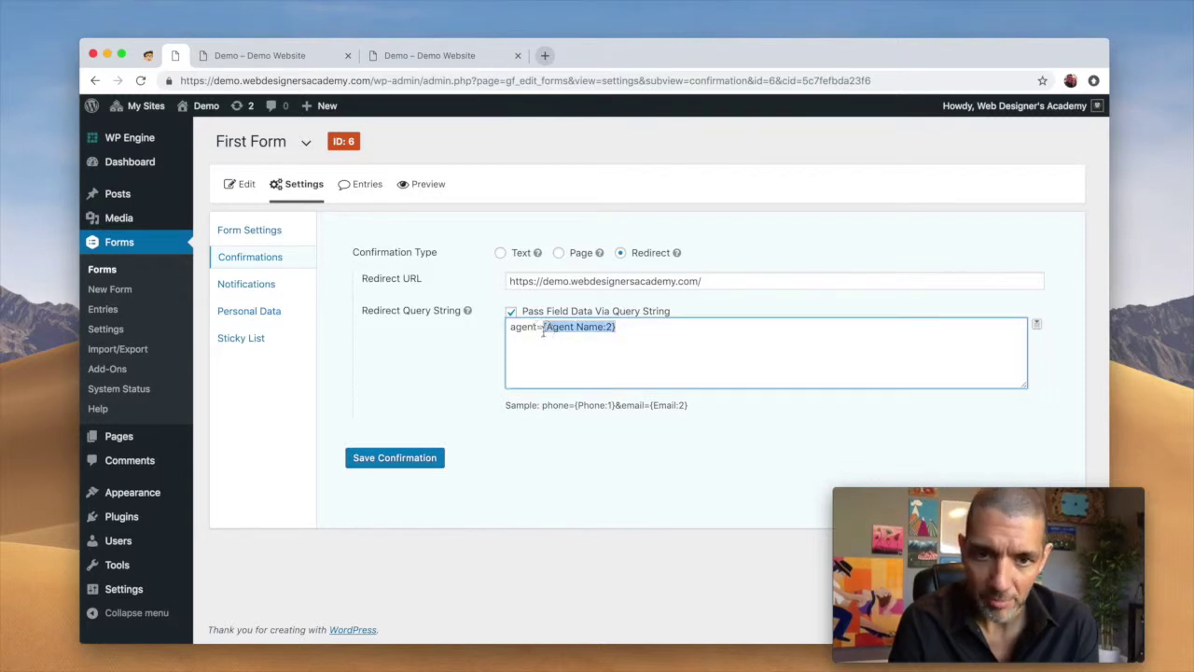
pyautogui.click(542, 332)
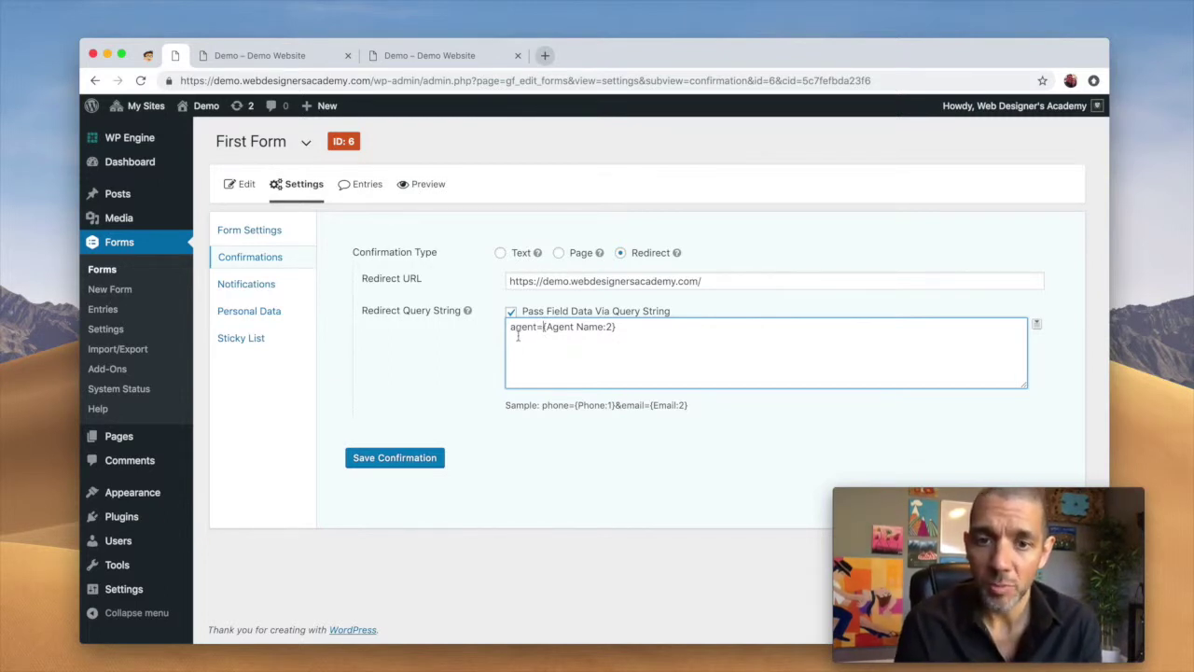
pyautogui.click(395, 458)
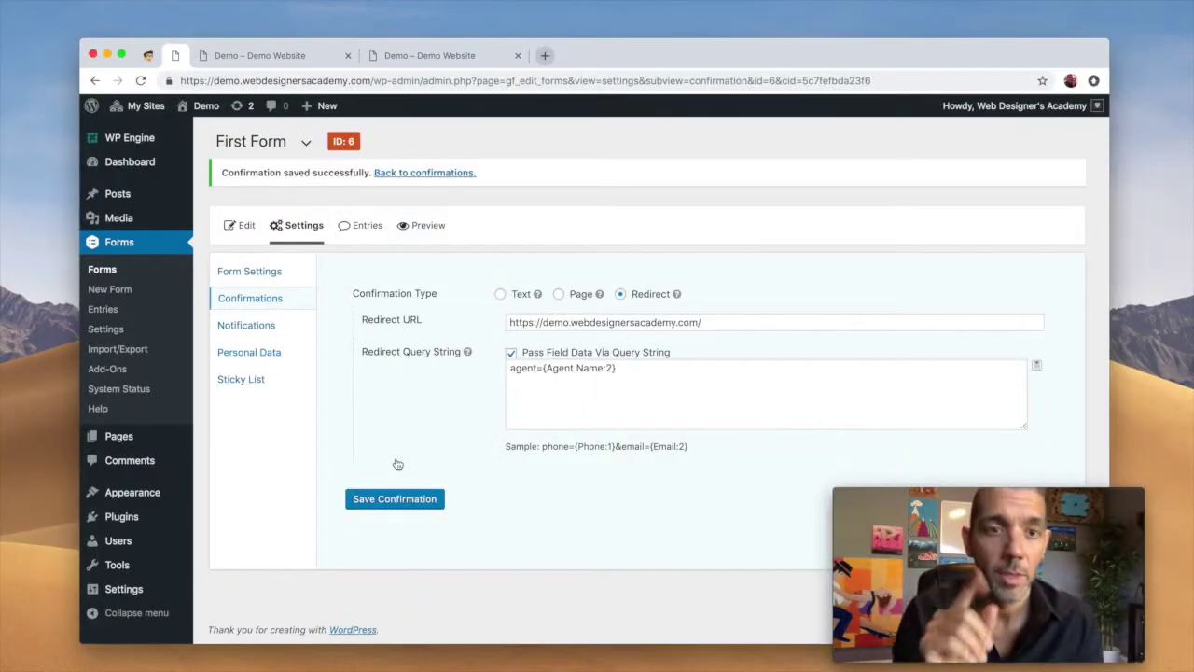
# - Glance at the front page's leasing form and open the Leasing Information form in the form editor
pyautogui.click(98, 270)
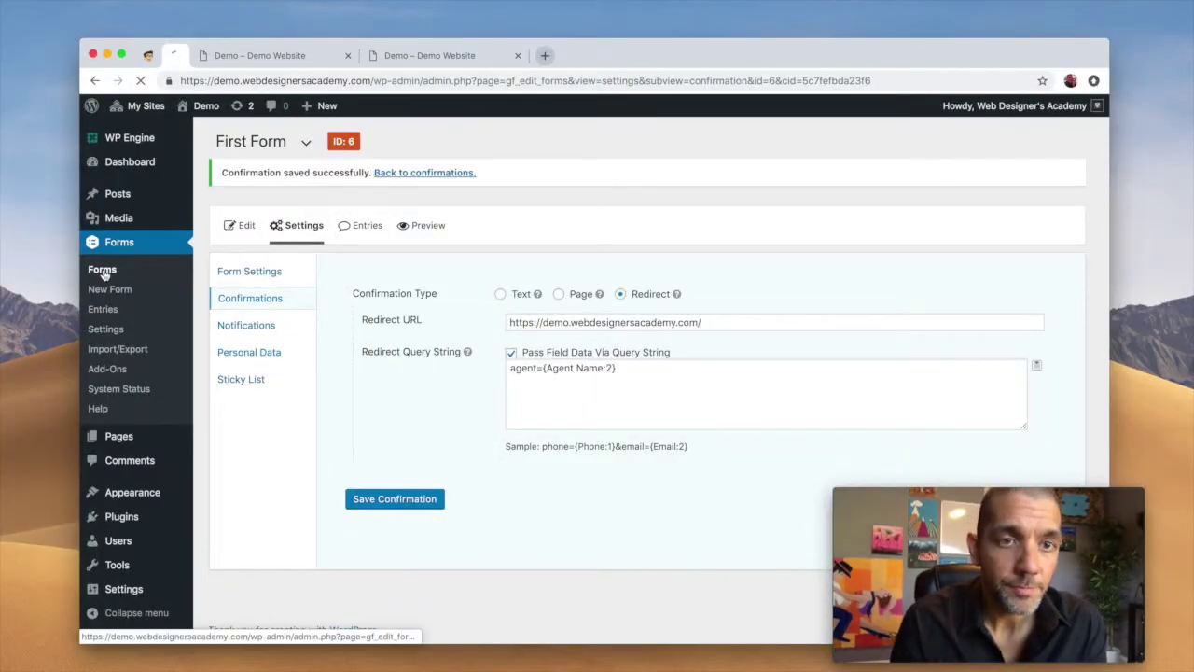
pyautogui.click(297, 54)
pyautogui.scroll(-4, 241, 219)
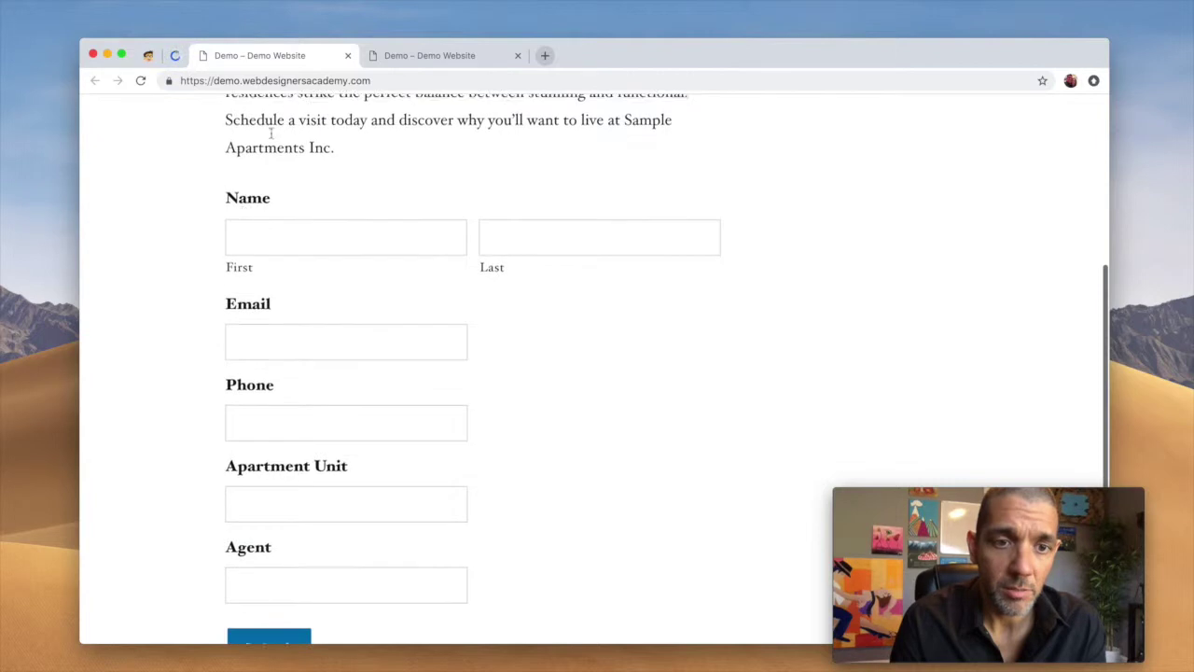
pyautogui.click(175, 56)
pyautogui.moveTo(349, 321)
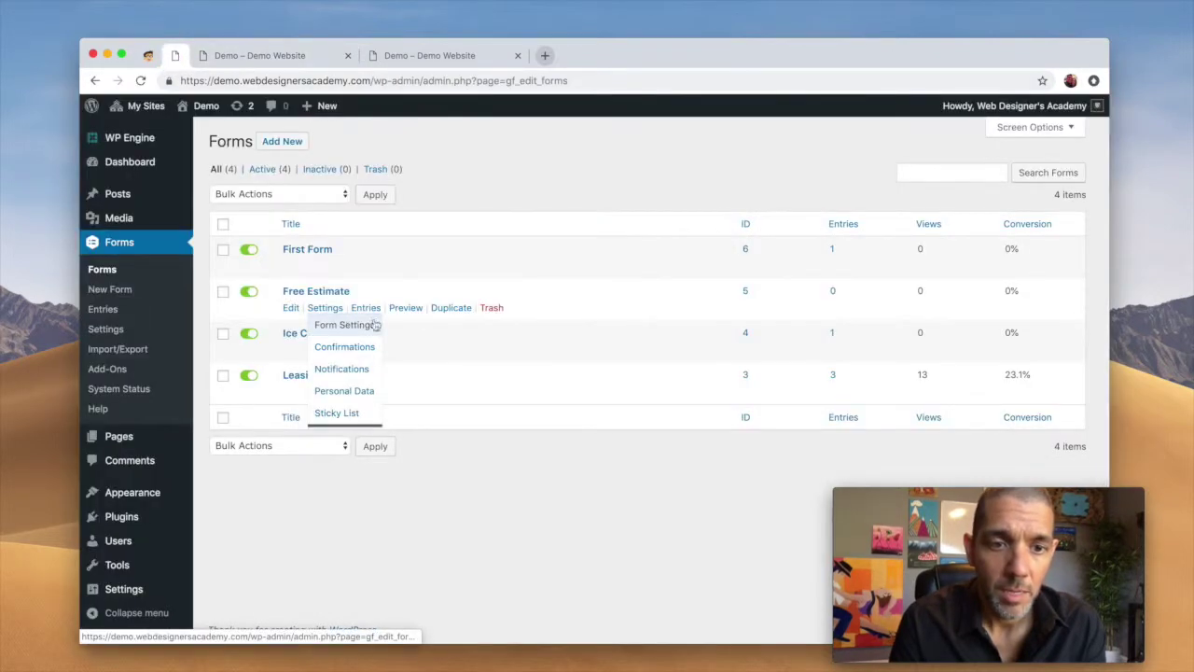
pyautogui.click(333, 377)
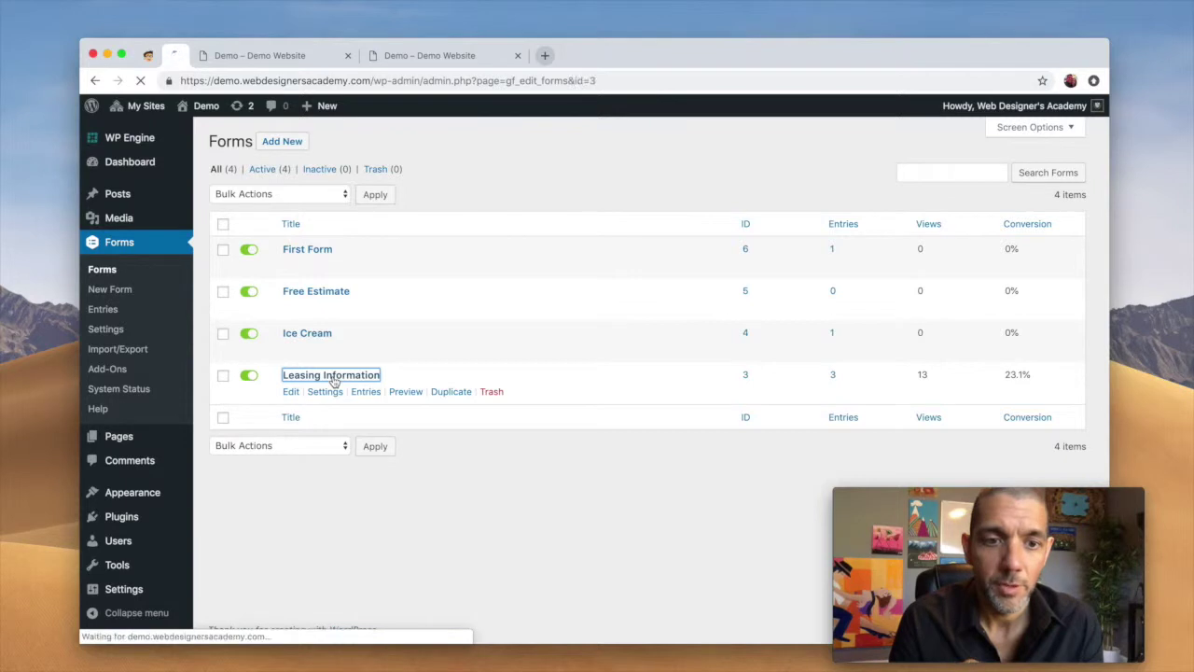
# - Expand the Agent field's advanced settings and examine its dynamic population option, the option's help text and the parameter name
pyautogui.scroll(-5, 333, 382)
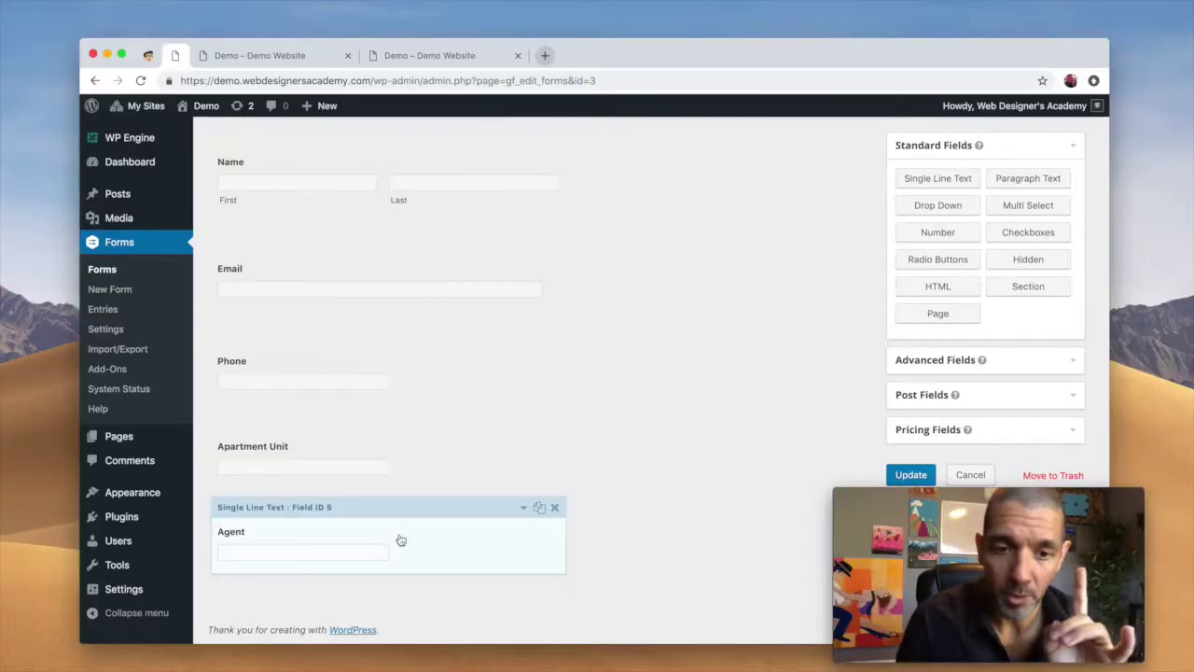
pyautogui.click(398, 537)
pyautogui.scroll(-3, 400, 539)
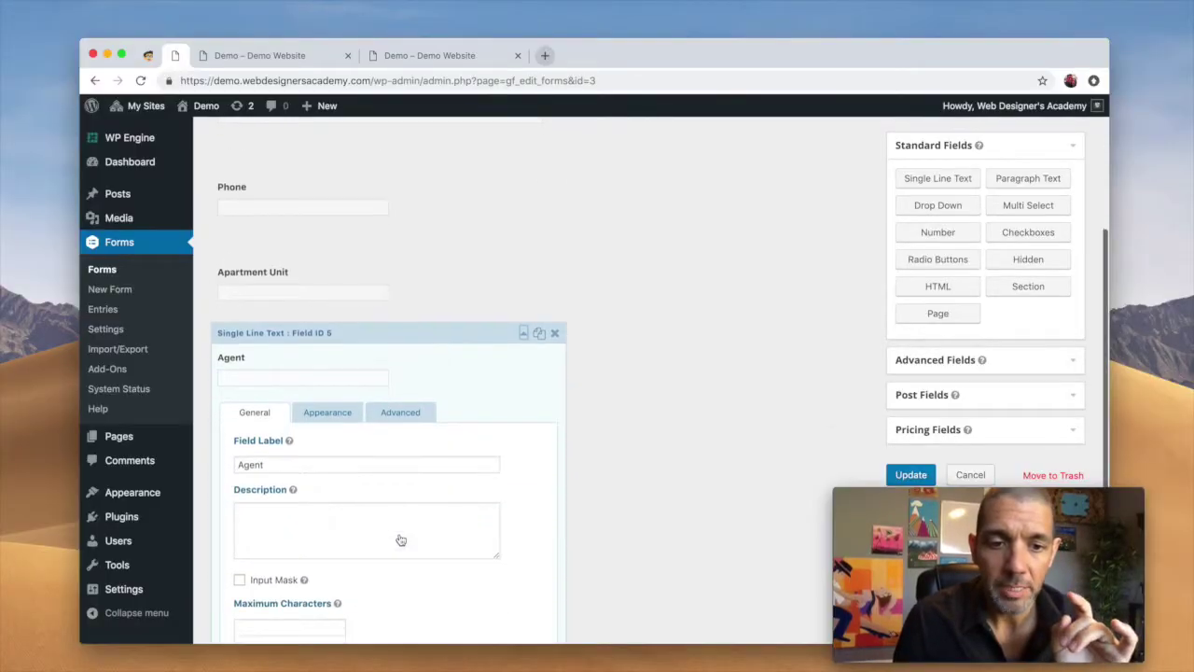
pyautogui.scroll(-3, 400, 539)
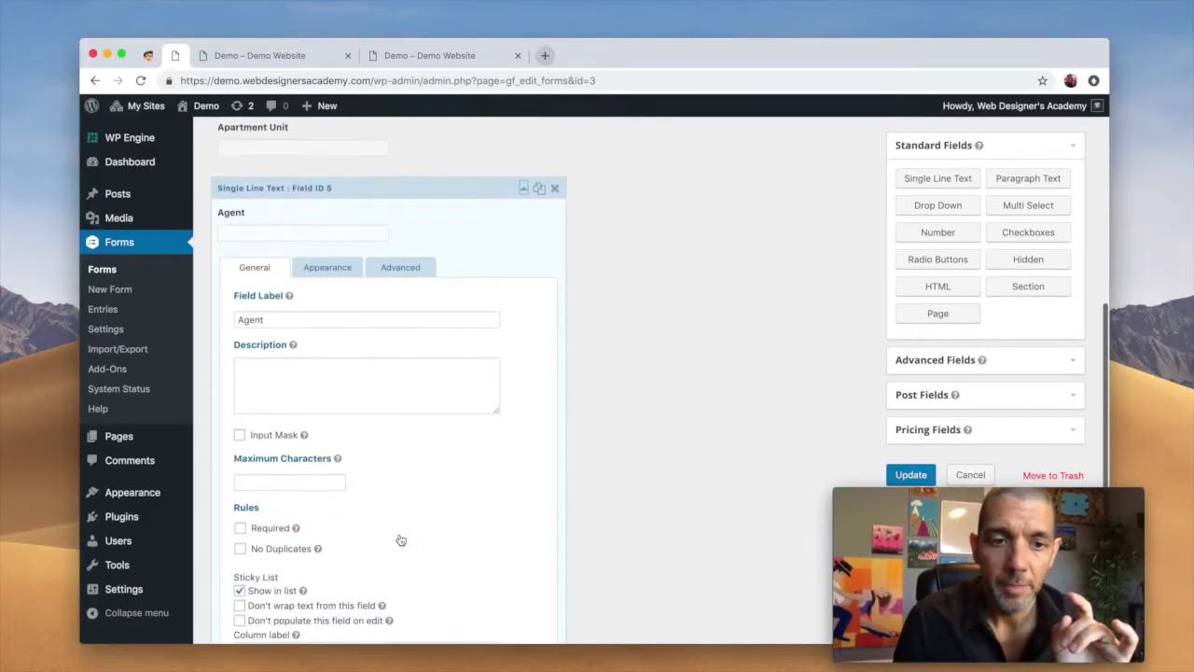
pyautogui.click(395, 271)
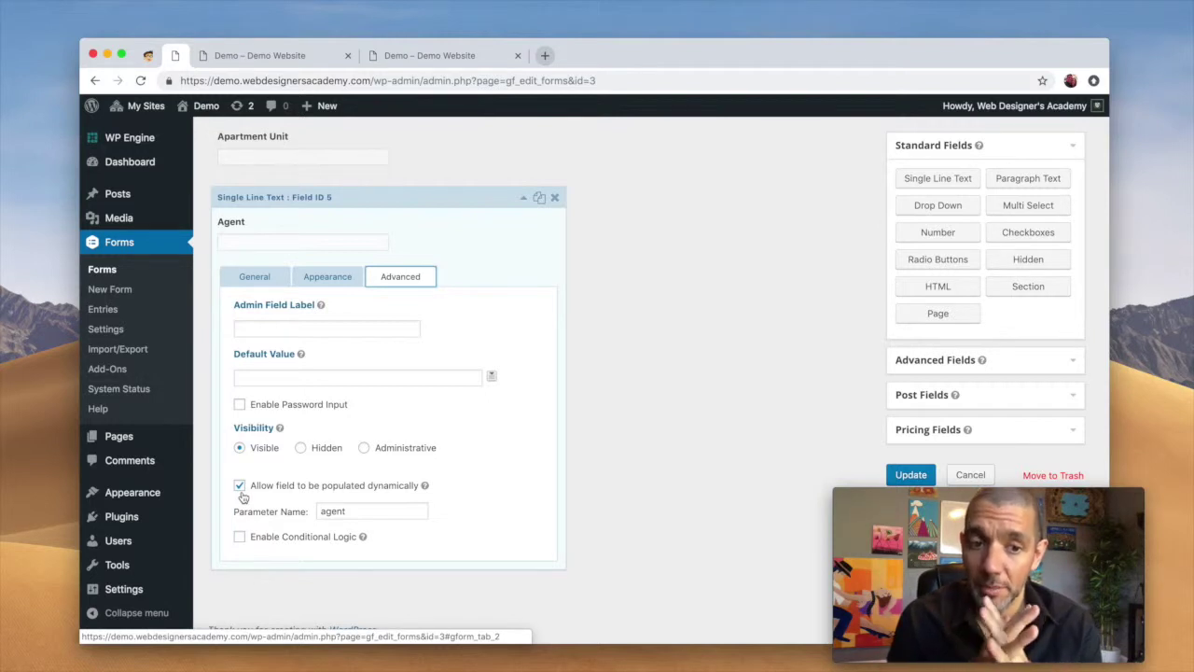
pyautogui.moveTo(426, 486)
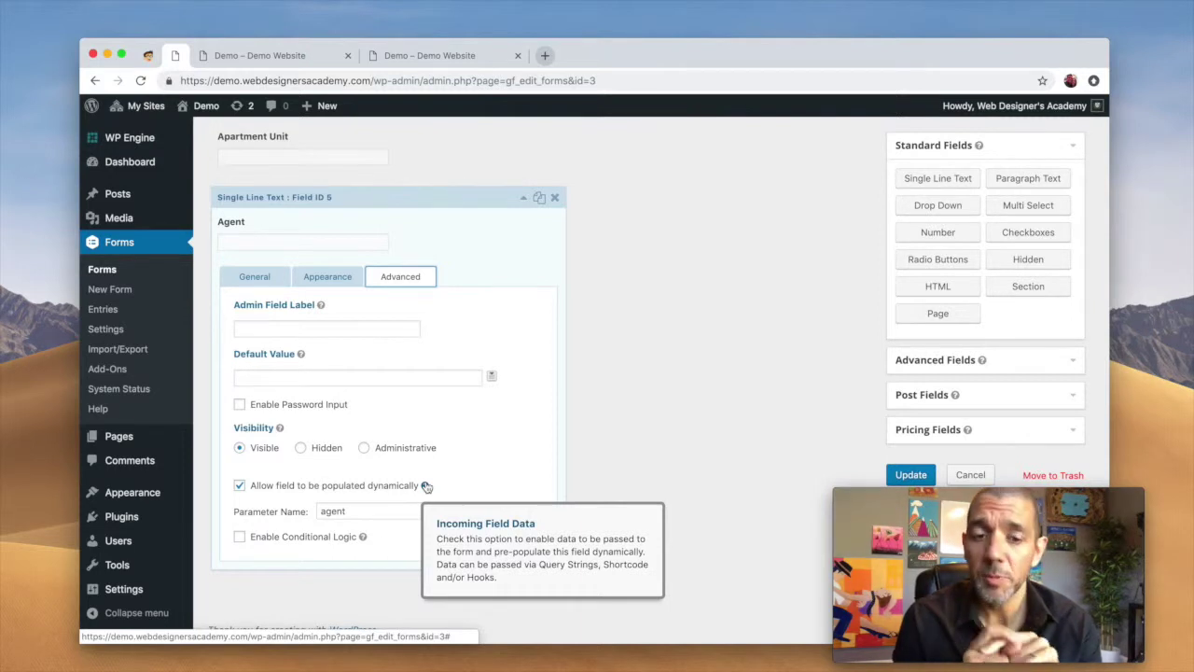
pyautogui.click(491, 456)
pyautogui.doubleClick(340, 510)
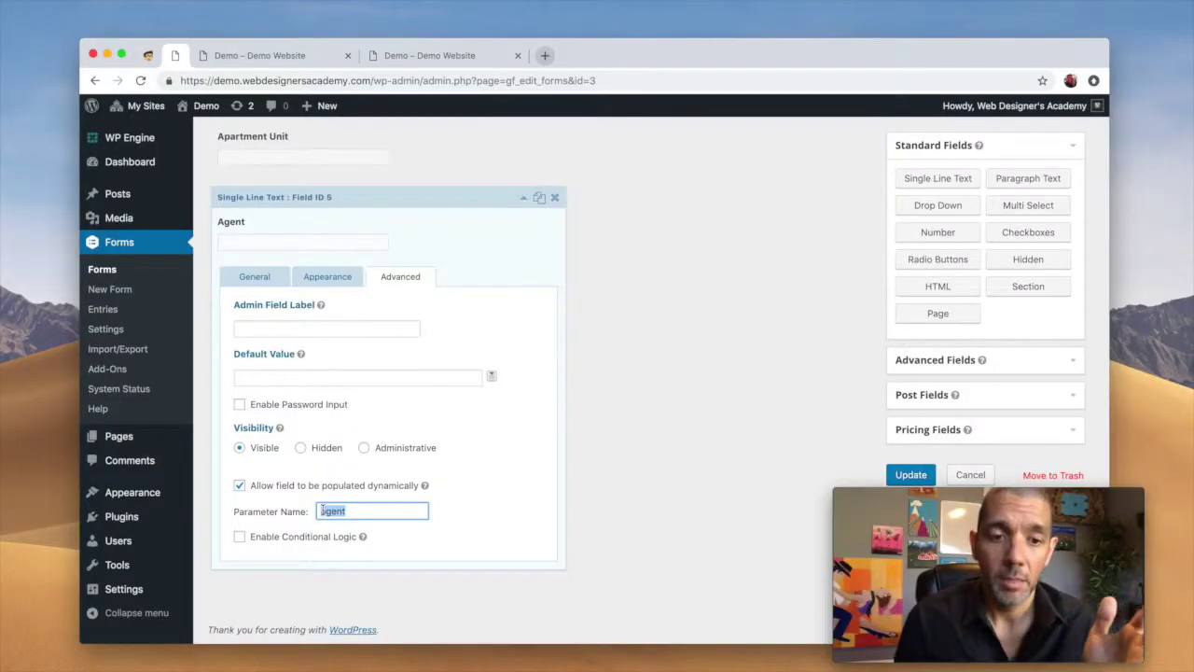
# - Open the forms list in a new tab and open First Form's redirect confirmation for editing
pyautogui.rightClick(110, 268)
pyautogui.click(156, 272)
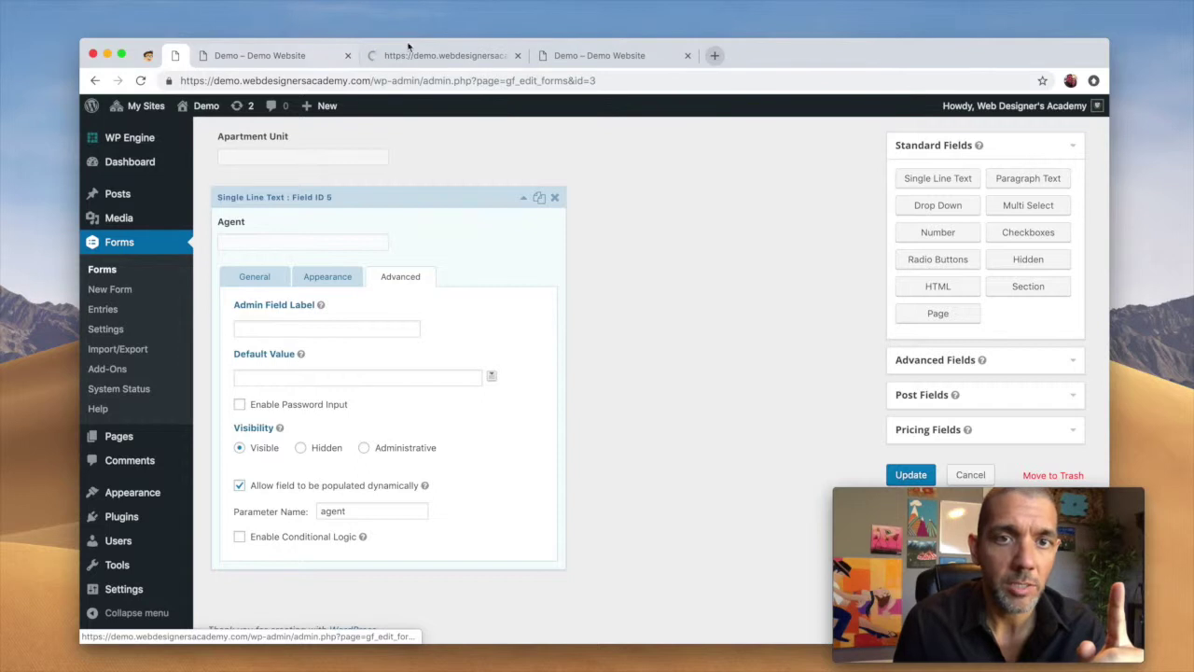
pyautogui.click(305, 58)
pyautogui.moveTo(305, 57); pyautogui.dragTo(232, 60)
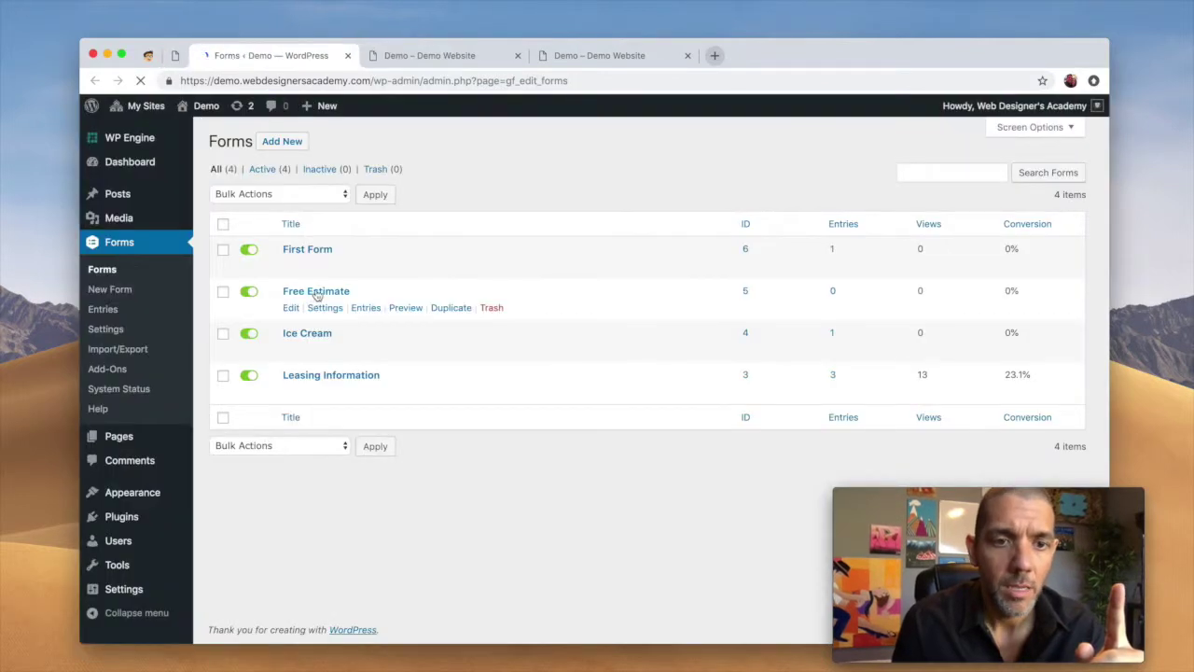
pyautogui.moveTo(324, 267)
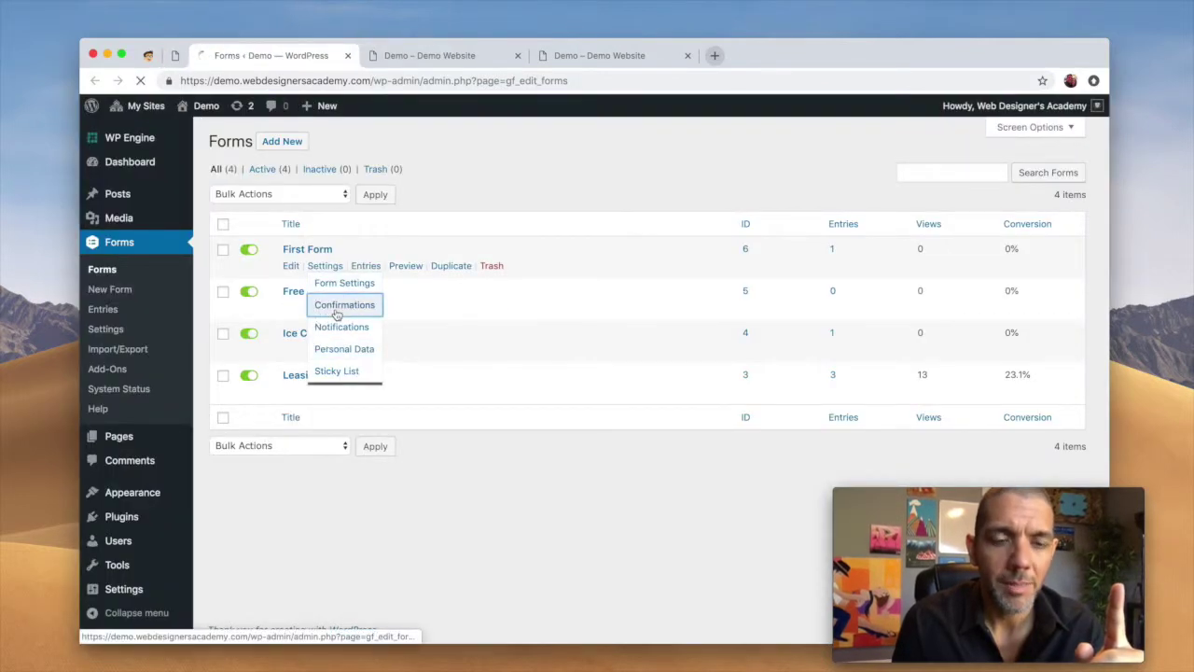
pyautogui.click(339, 310)
pyautogui.click(403, 304)
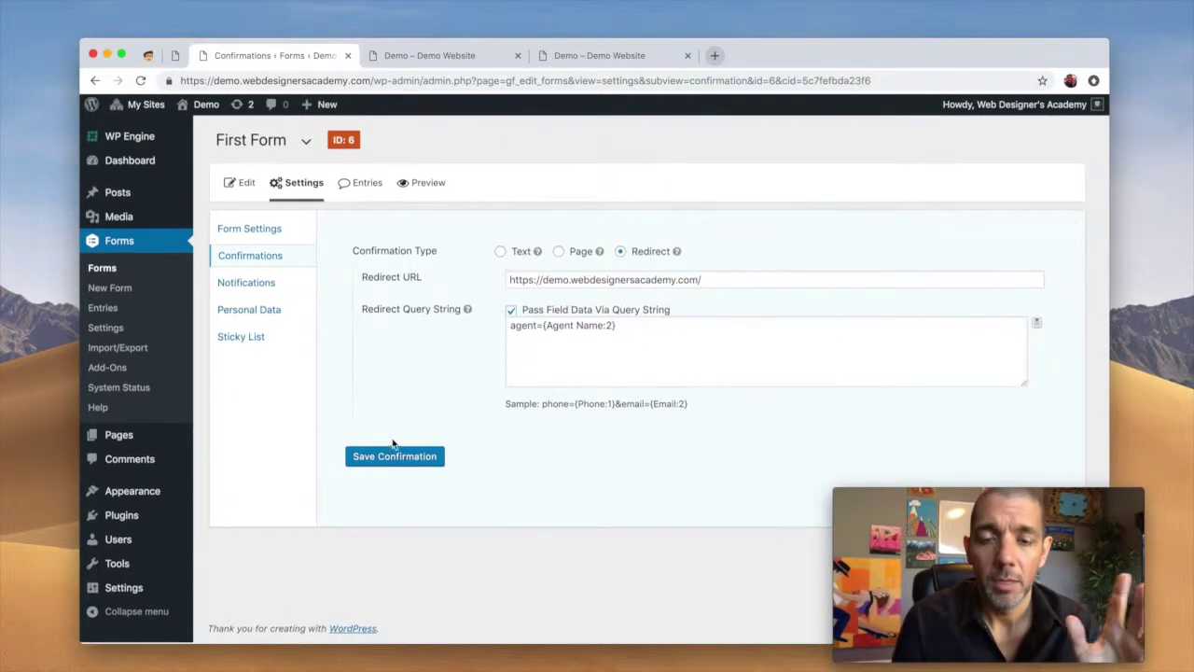
# - Compare the agent key in First Form's redirect query string with the Agent field's parameter name in the Leasing Information form
pyautogui.click(529, 326)
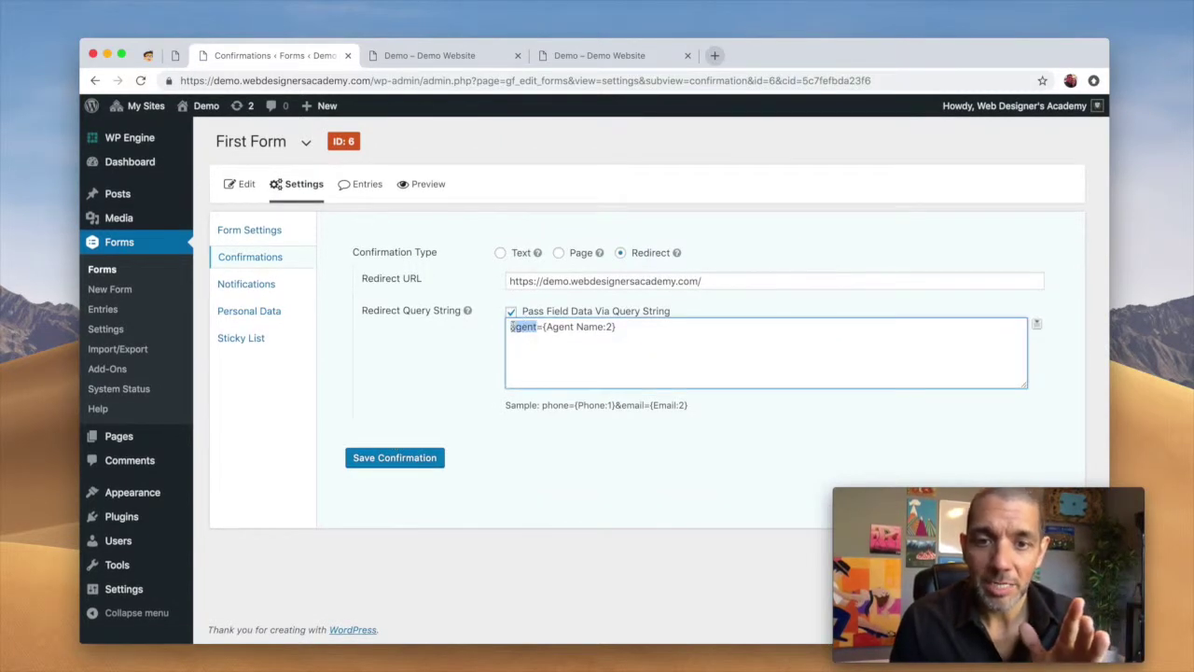
pyautogui.moveTo(538, 326); pyautogui.dragTo(501, 322)
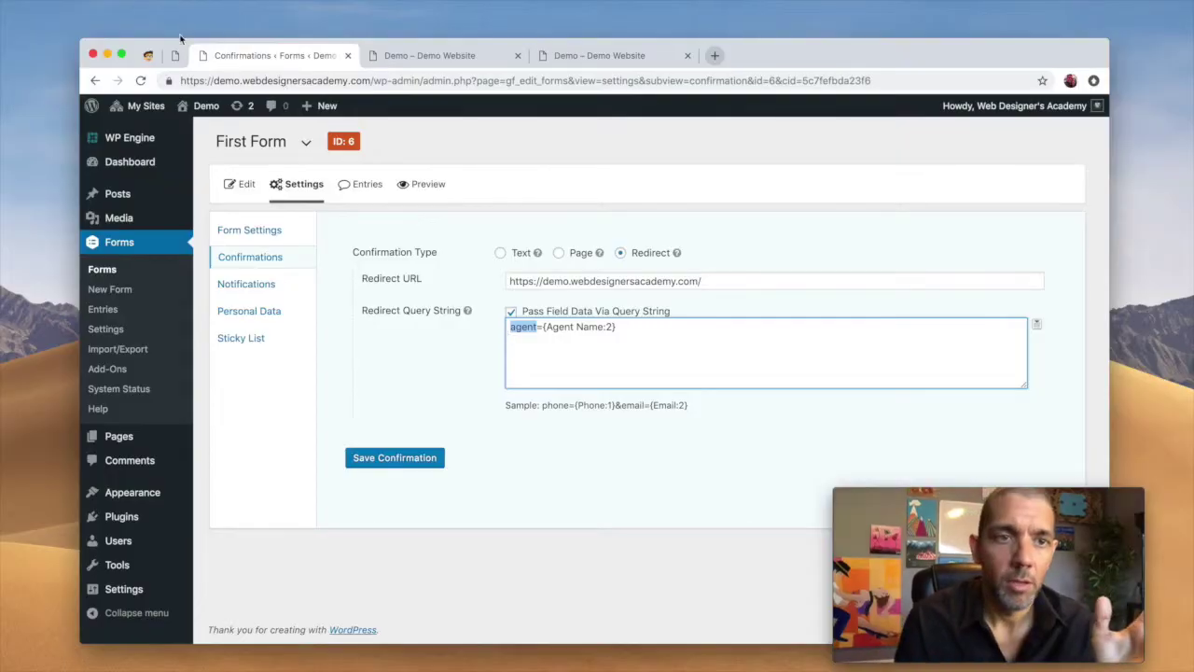
pyautogui.click(175, 57)
pyautogui.moveTo(359, 510); pyautogui.dragTo(323, 513)
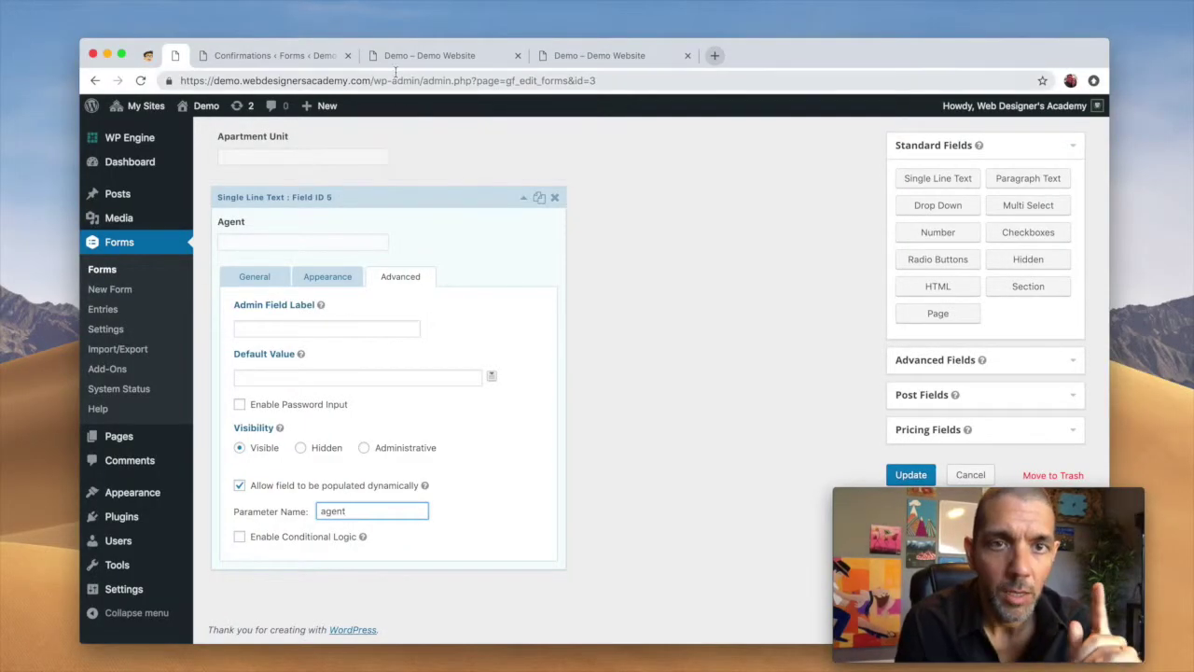
# - Open the First Form page from the pages list in a new tab and close the two old Demo Website tabs
pyautogui.click(245, 53)
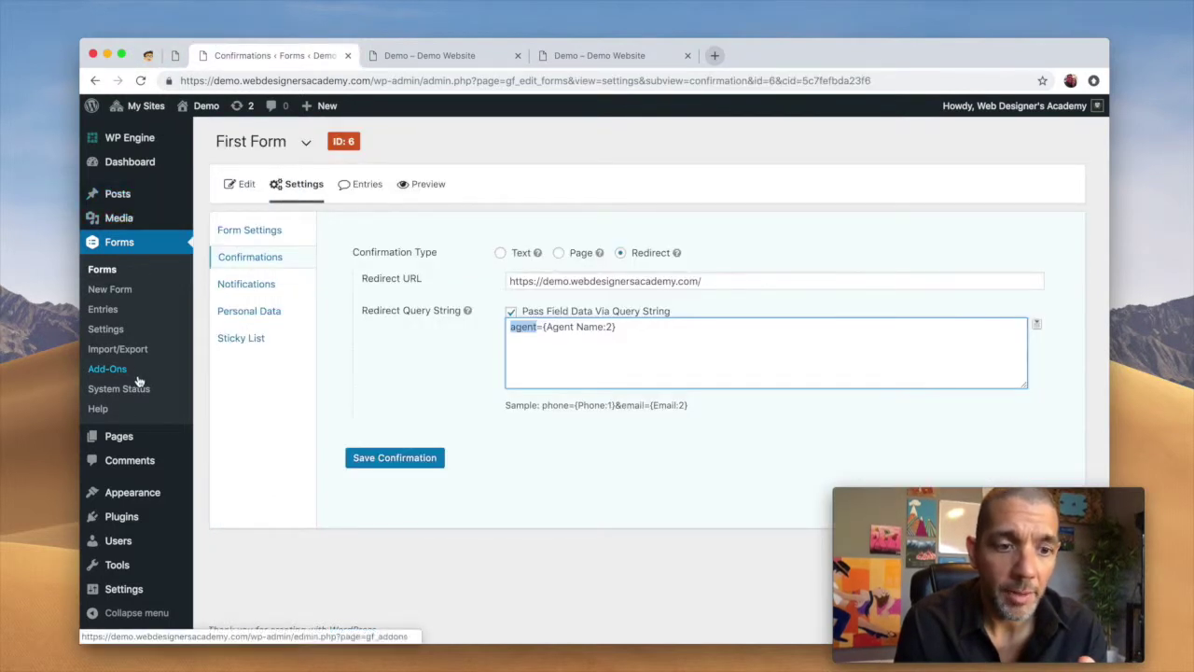
pyautogui.click(123, 436)
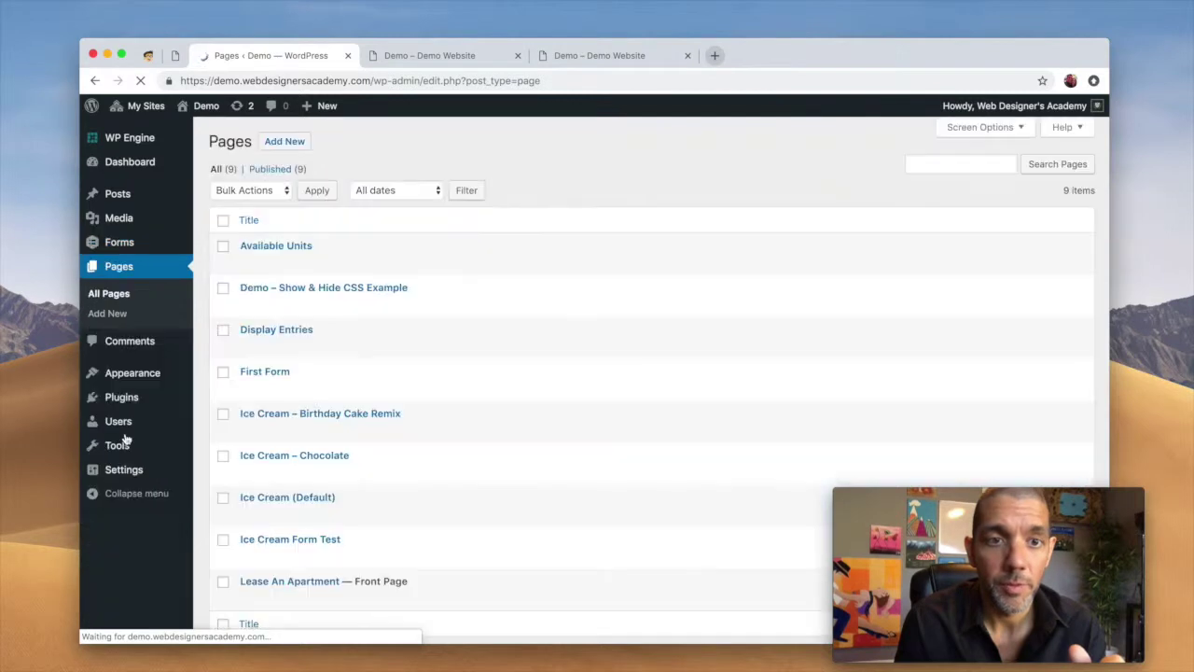
pyautogui.scroll(-1, 367, 331)
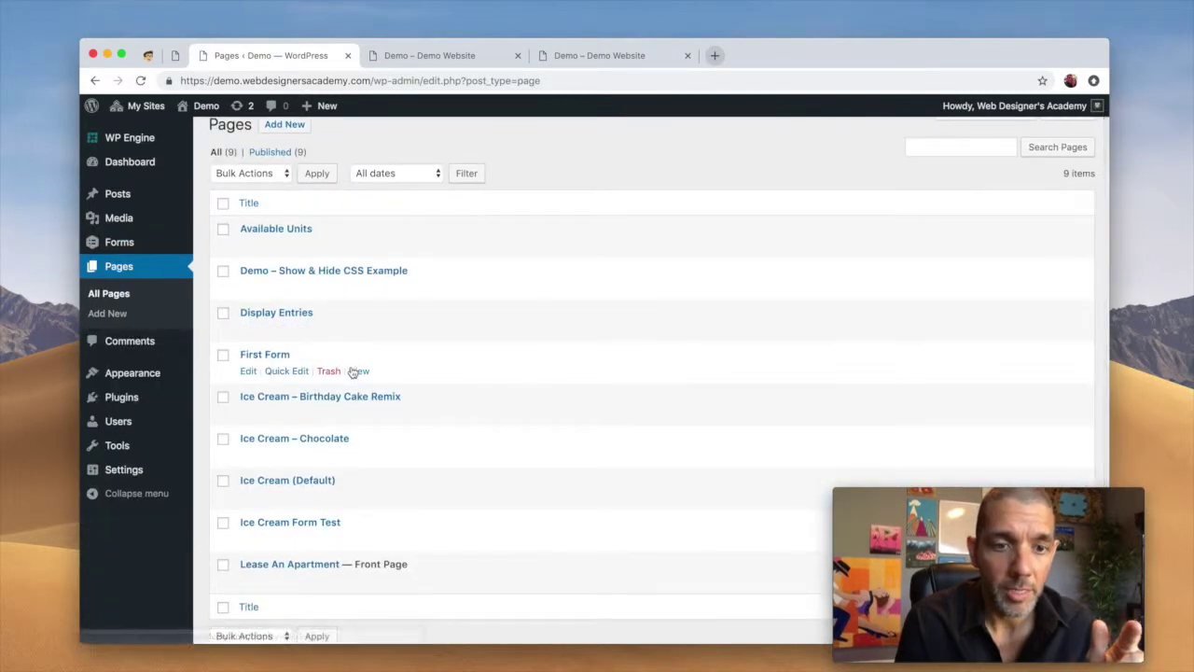
pyautogui.rightClick(353, 373)
pyautogui.click(392, 376)
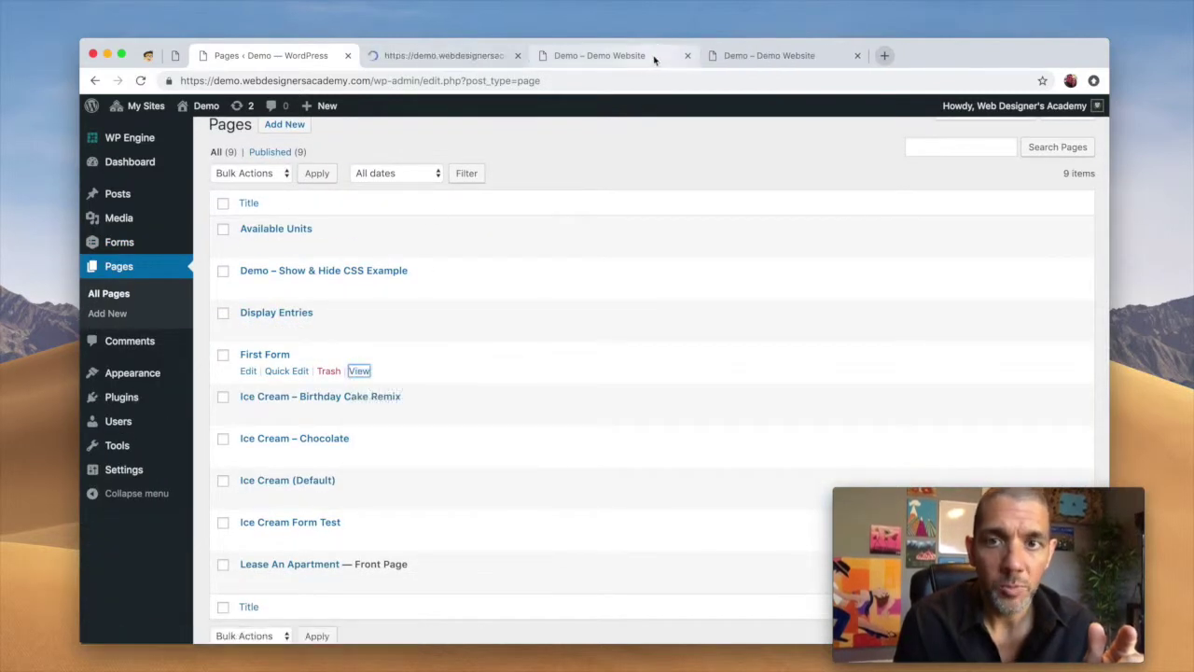
pyautogui.click(676, 57)
pyautogui.click(685, 57)
pyautogui.click(687, 55)
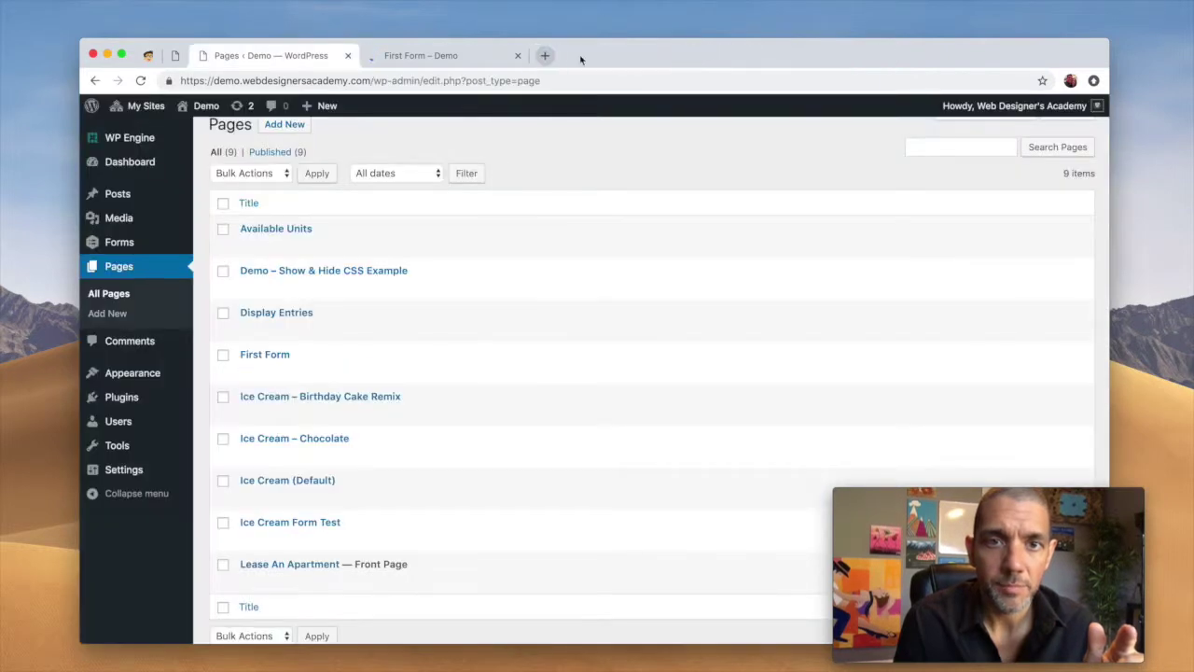
# - Submit First Form with Testing as first and last name, a phone number, and Learn GForms as the agent name
pyautogui.click(431, 55)
pyautogui.scroll(-1, 366, 390)
pyautogui.scroll(-3, 365, 390)
pyautogui.click(361, 297)
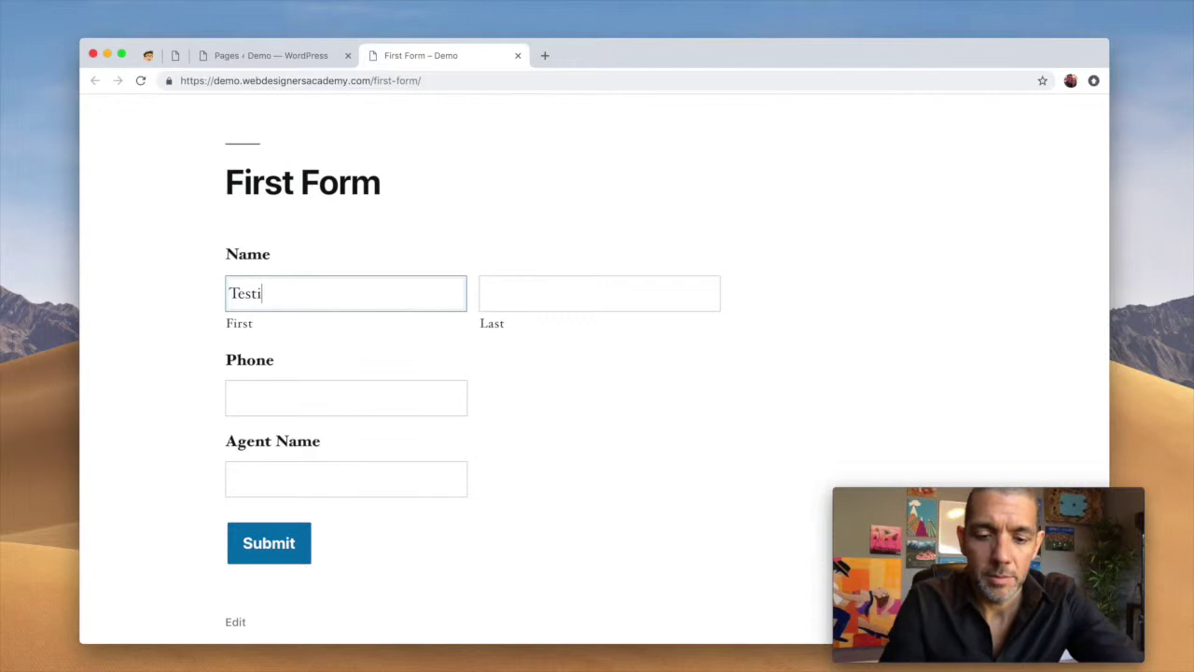
pyautogui.click(557, 284)
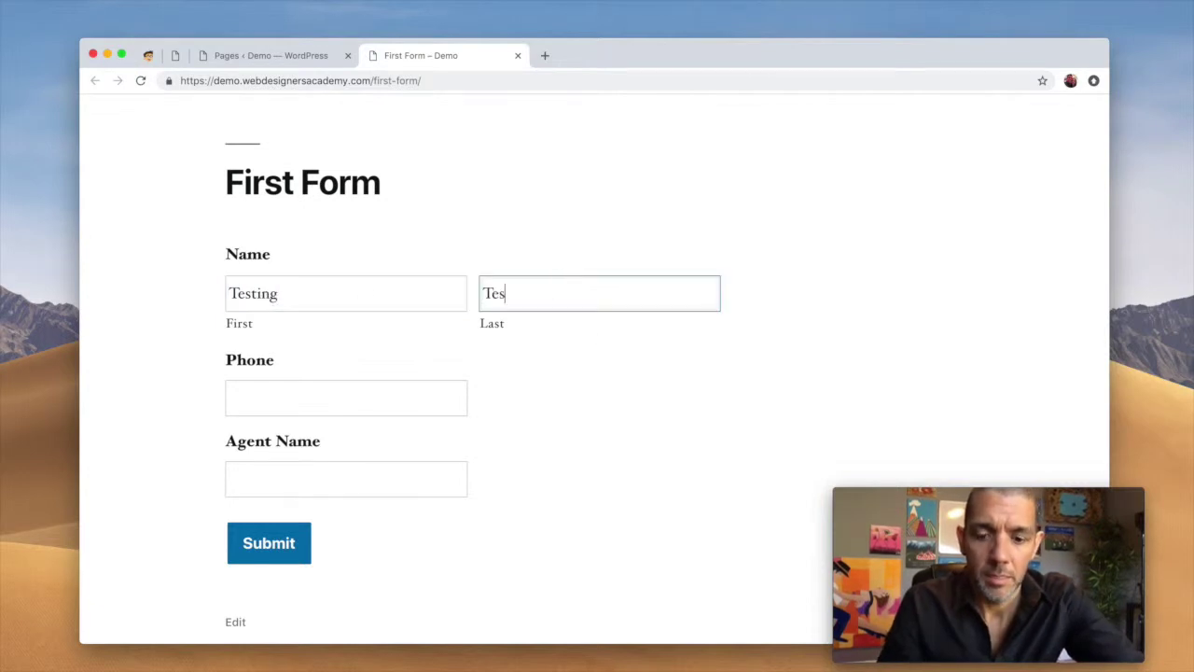
pyautogui.click(378, 390)
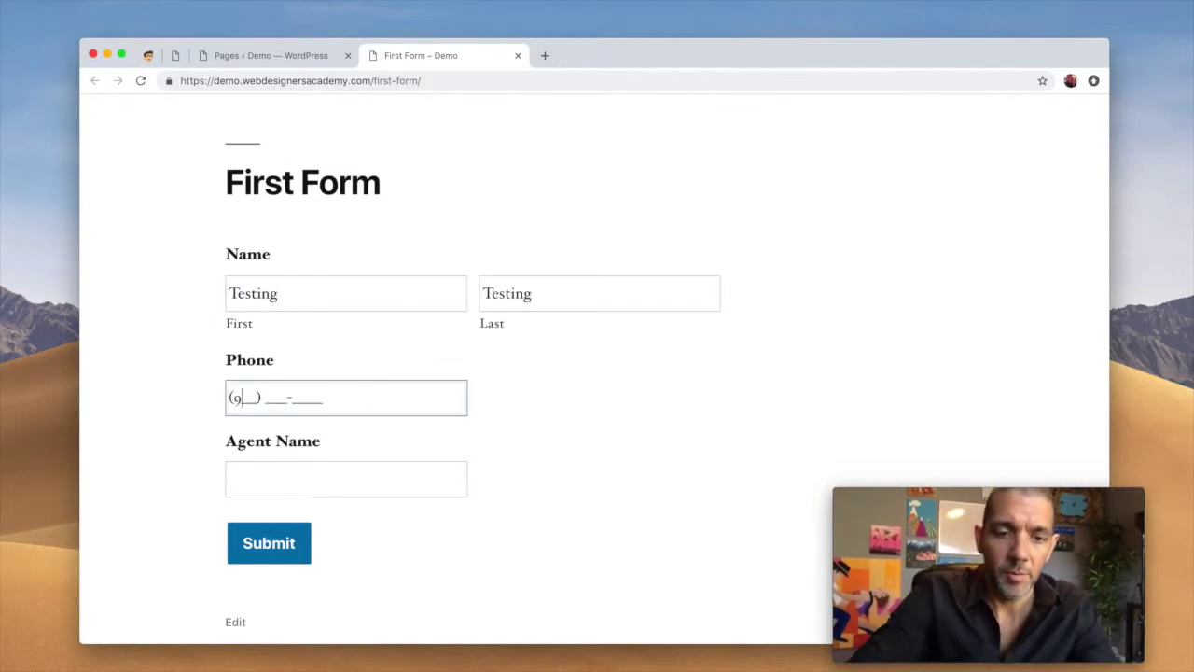
pyautogui.click(275, 482)
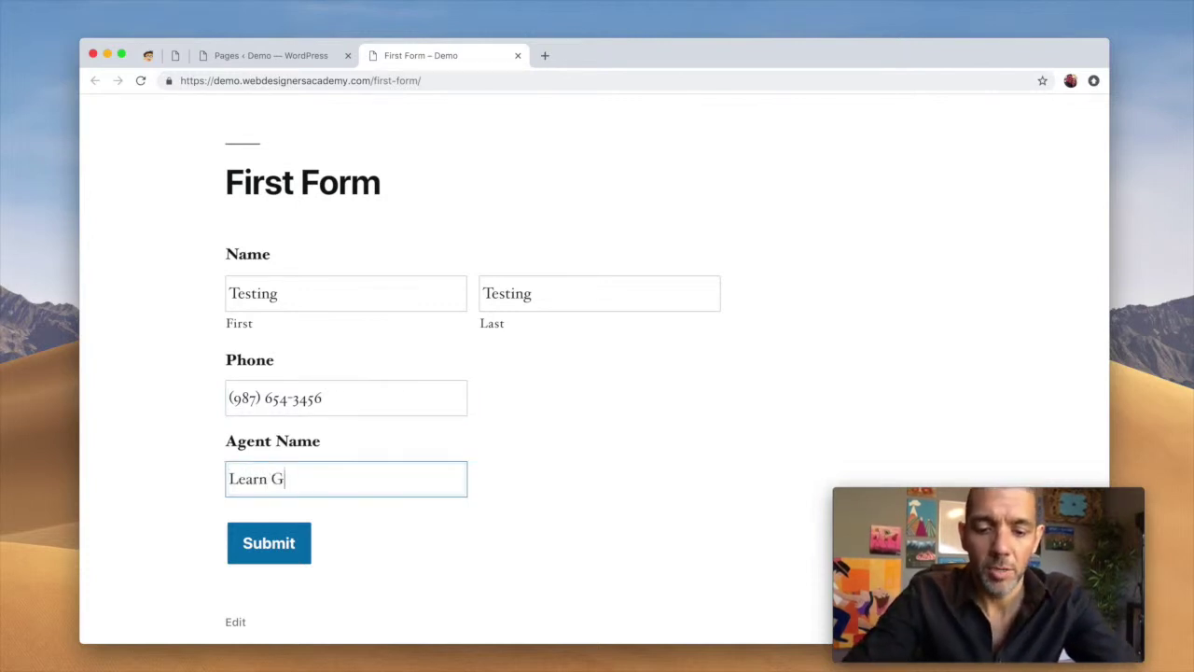
pyautogui.click(274, 547)
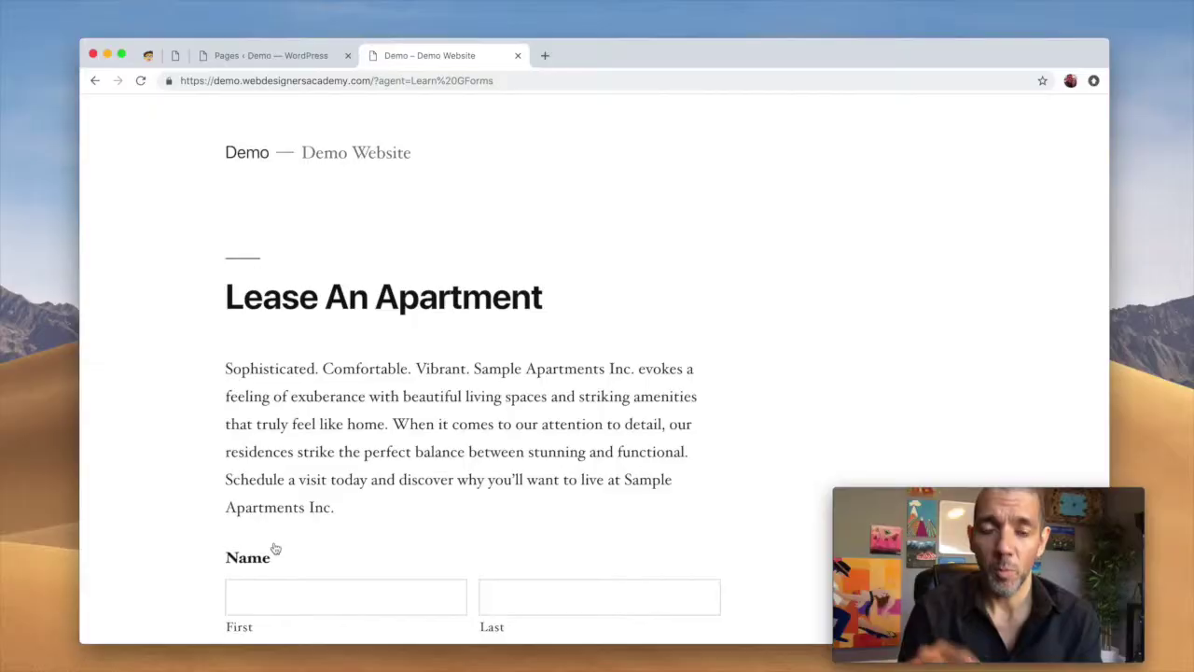
# - Check the leasing form's Agent field, and test it again with the URL's agent parameter set to apples
pyautogui.scroll(-3, 277, 547)
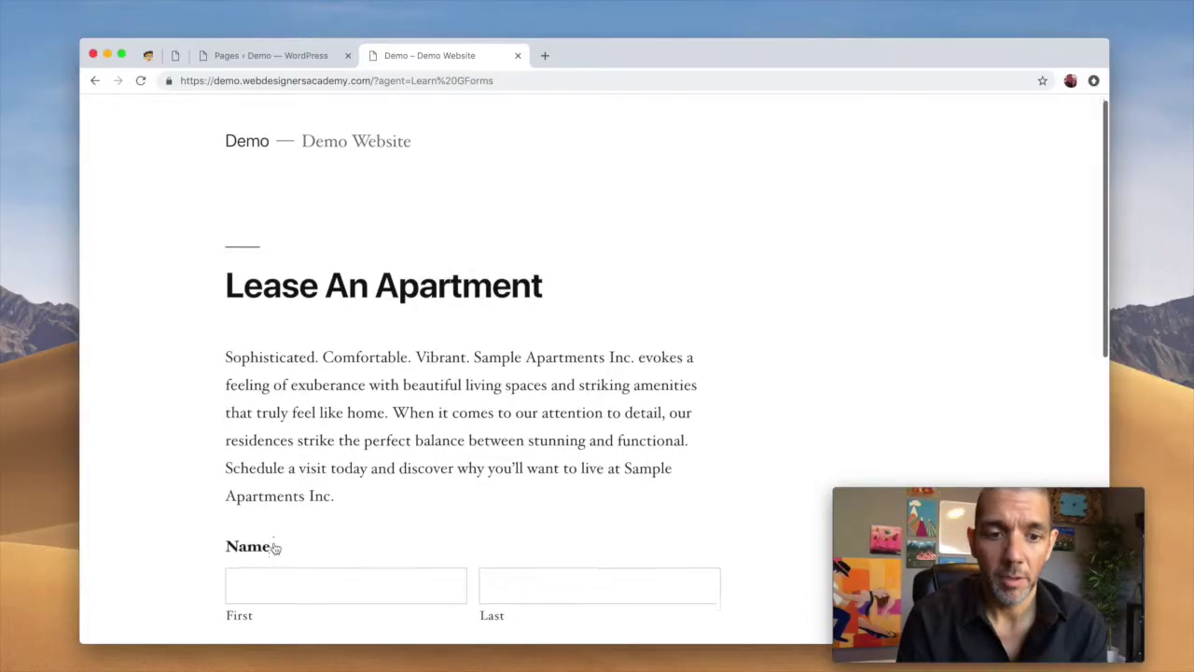
pyautogui.scroll(-5, 275, 549)
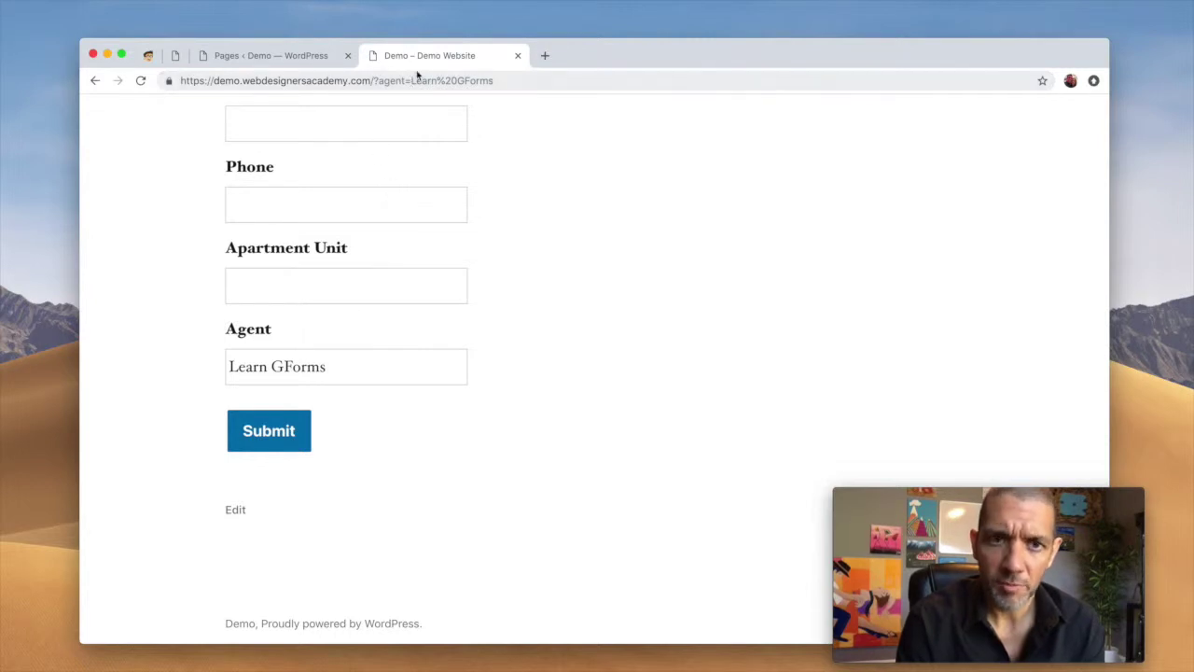
pyautogui.moveTo(411, 81); pyautogui.dragTo(505, 93)
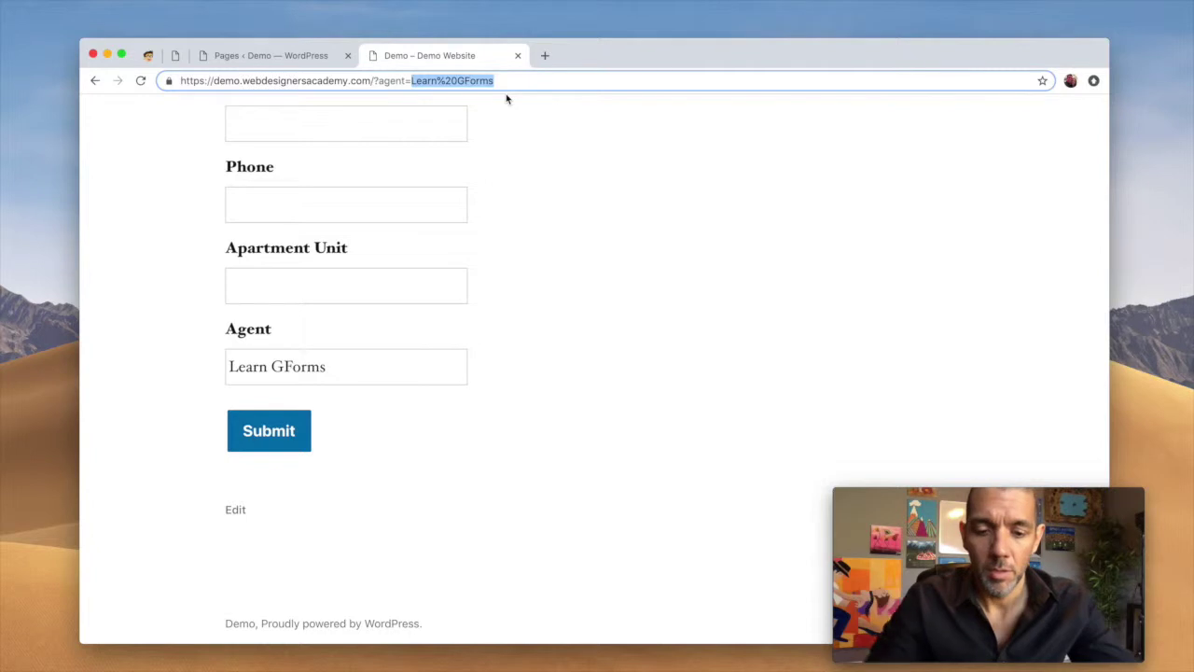
pyautogui.write('apples')
pyautogui.press('Return')
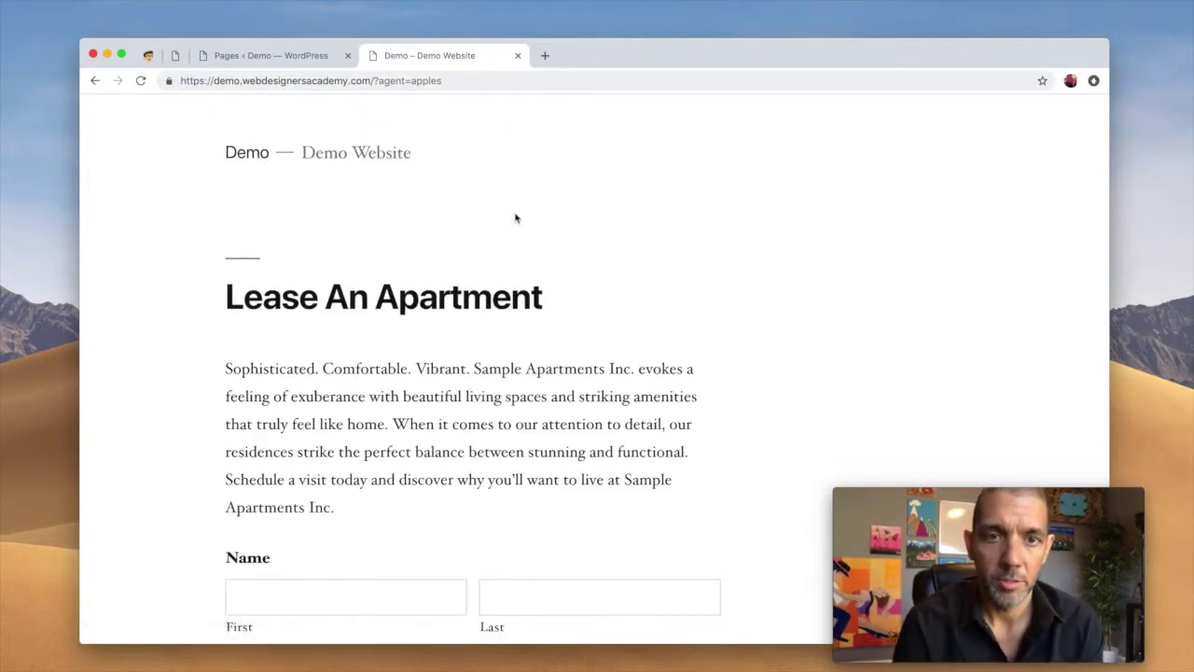
pyautogui.scroll(-6, 514, 216)
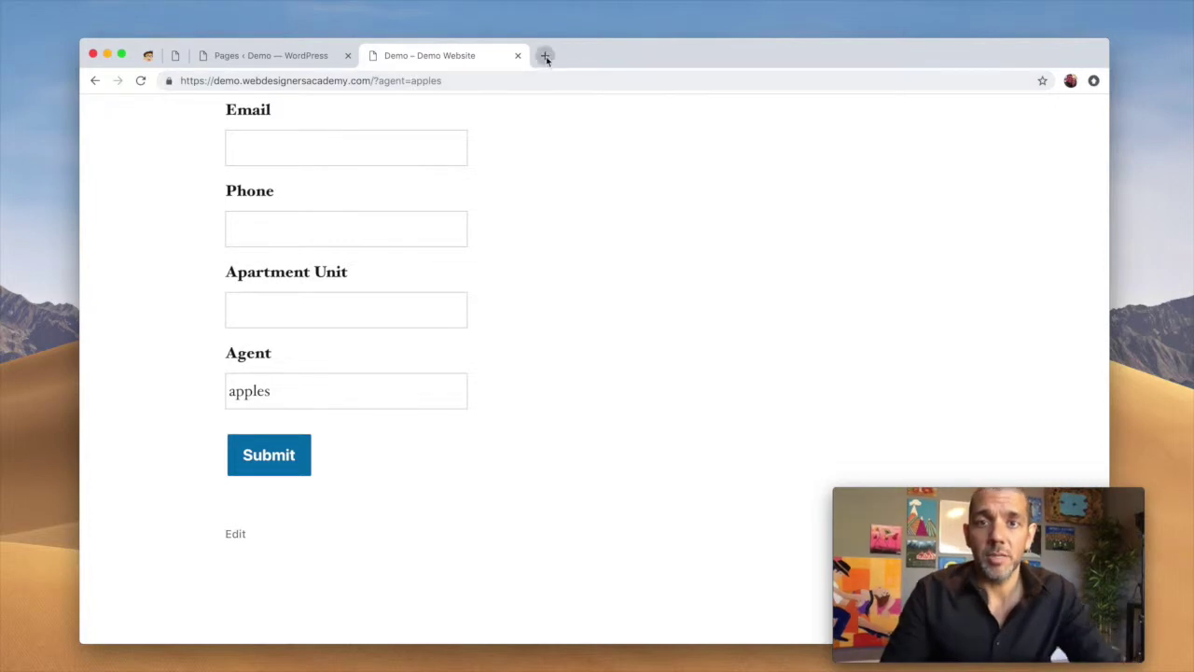
# - Search the web for Gravity PDF in a new tab and open the plugin's official website
pyautogui.click(544, 55)
pyautogui.write('gravityodf')
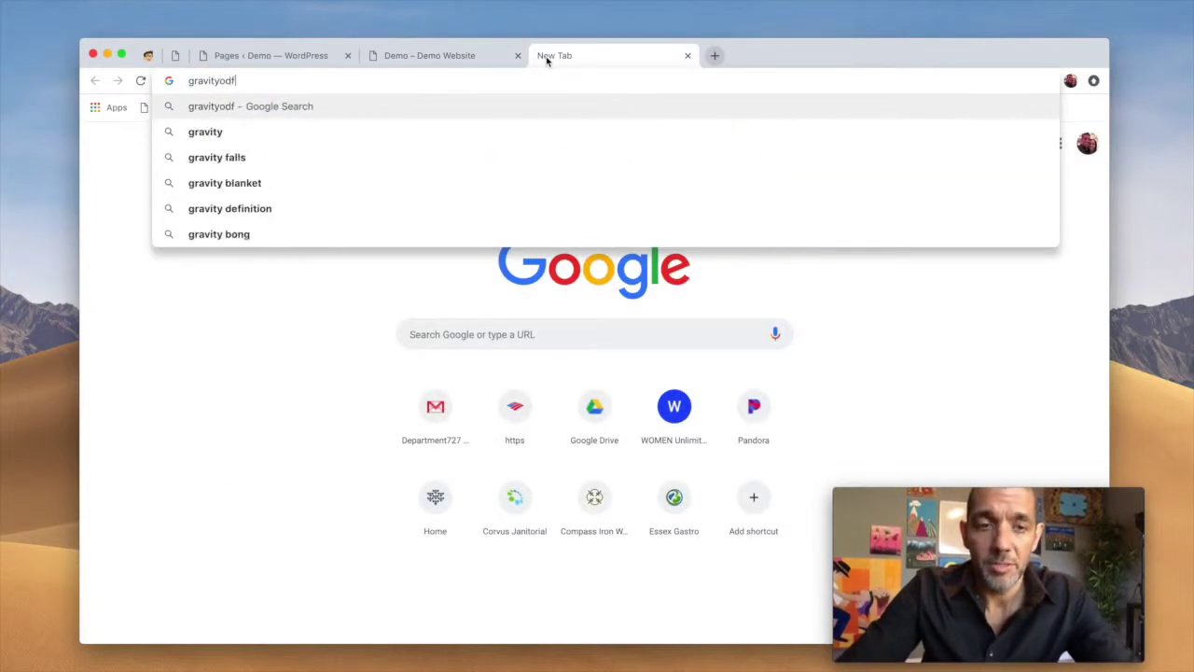
pyautogui.press('Return')
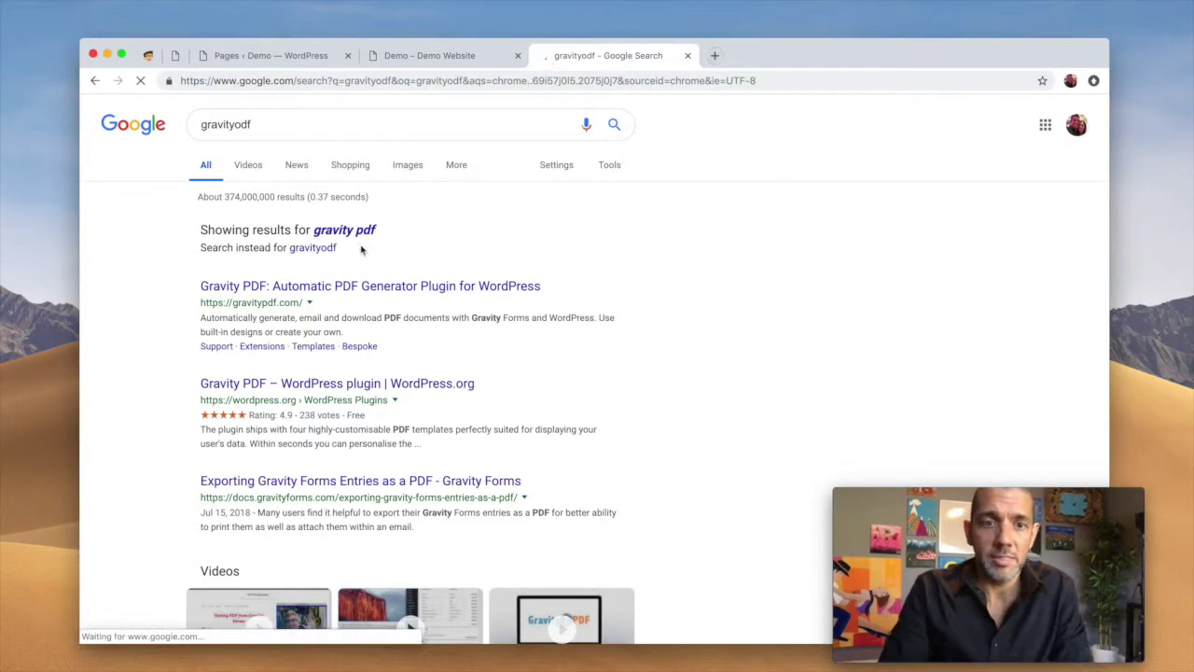
pyautogui.click(330, 287)
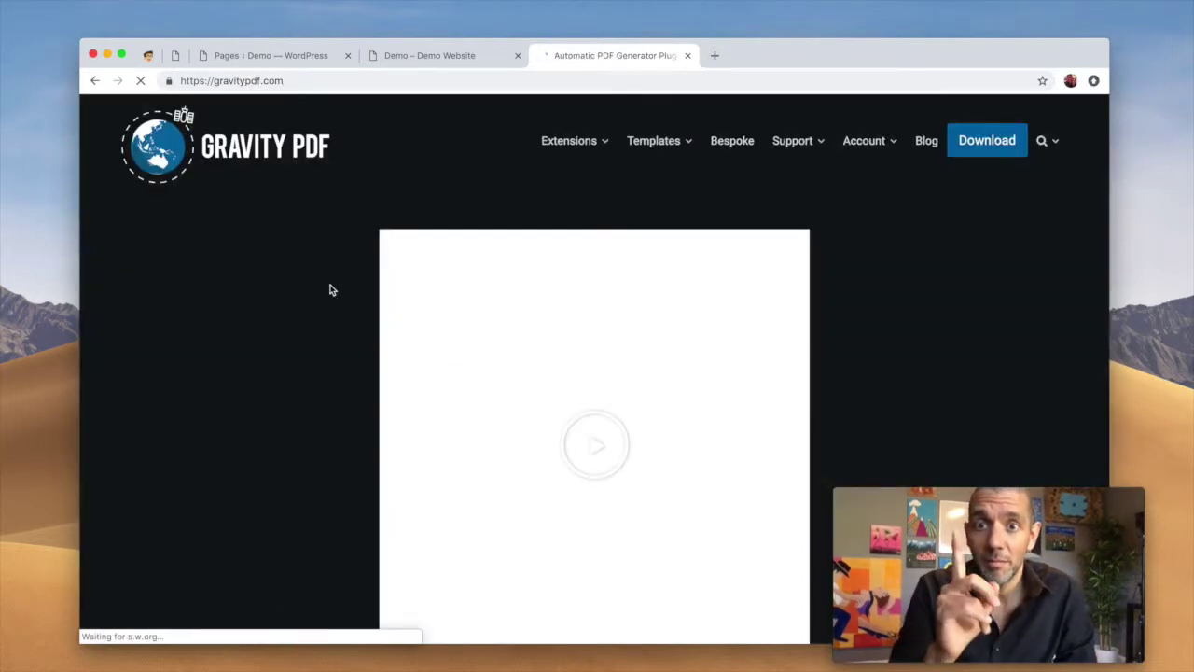
# - Open the Gravity PDF documentation and skim the 5 Minute Install guide
pyautogui.moveTo(791, 152)
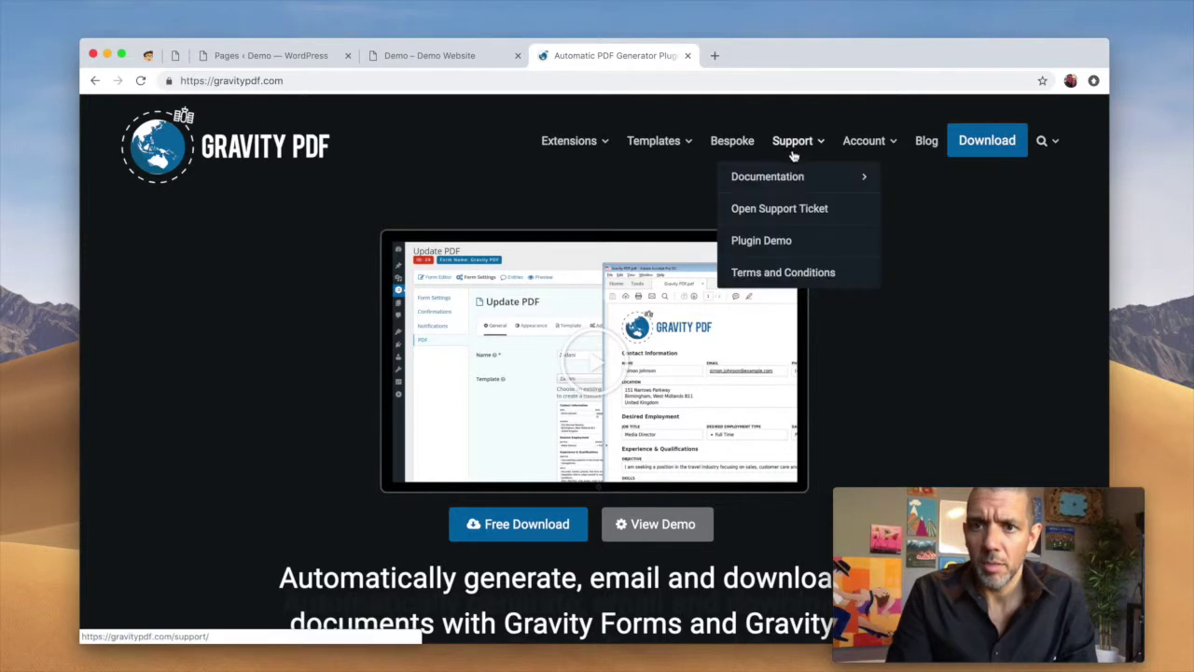
pyautogui.moveTo(780, 178)
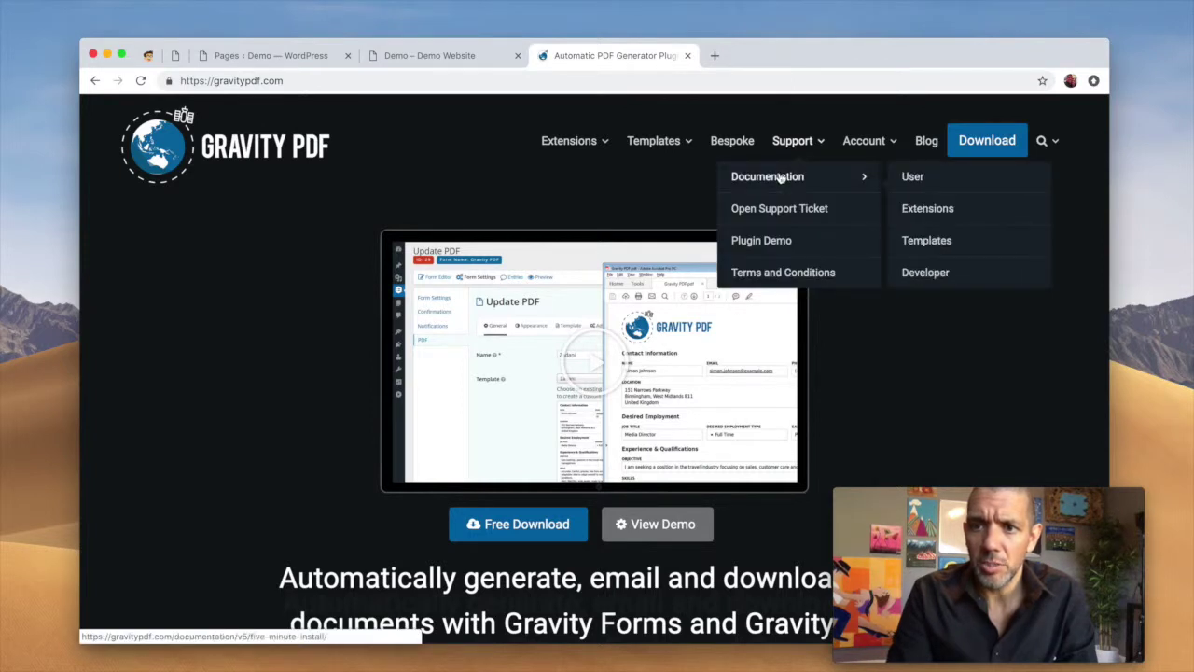
pyautogui.click(781, 176)
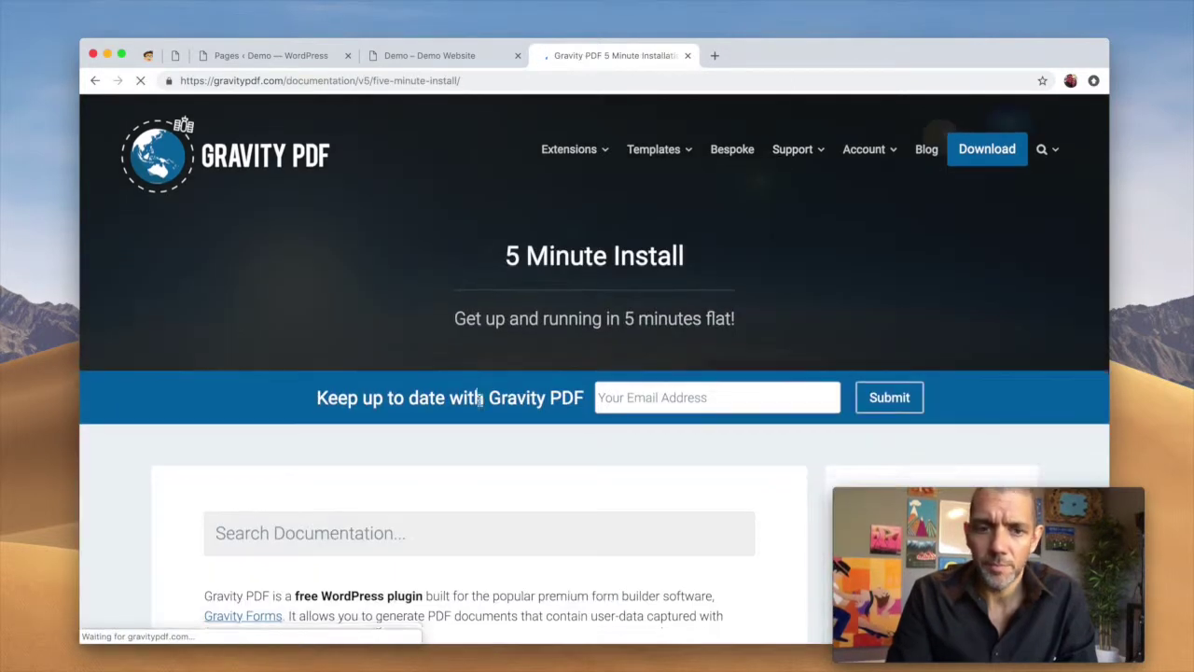
pyautogui.scroll(-5, 480, 404)
pyautogui.scroll(-20, 480, 404)
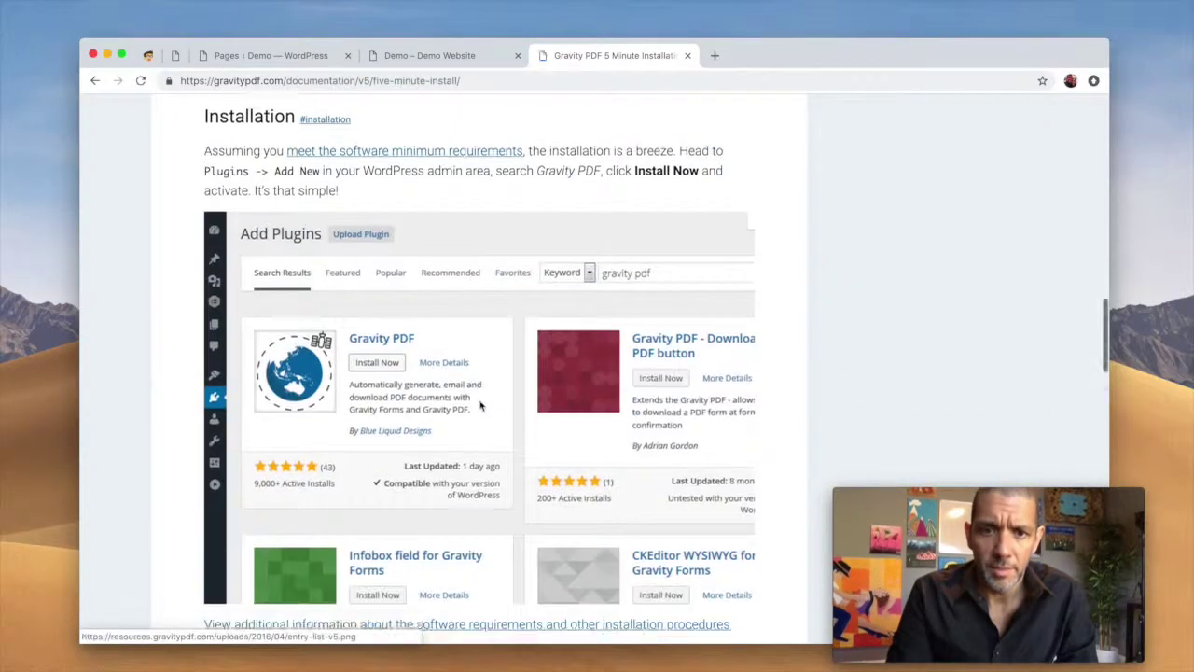
pyautogui.scroll(-20, 480, 403)
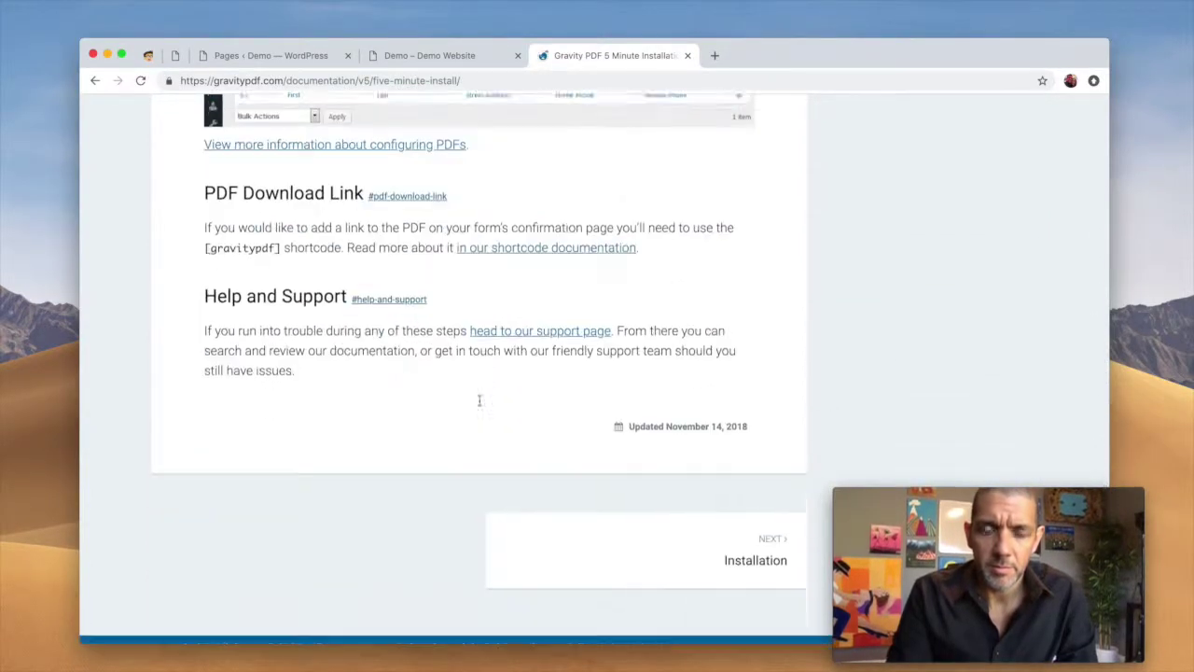
# - Skim the Gravity PDF documentation pages that follow, from Installation through the core PDF fonts to Global Settings
pyautogui.click(740, 491)
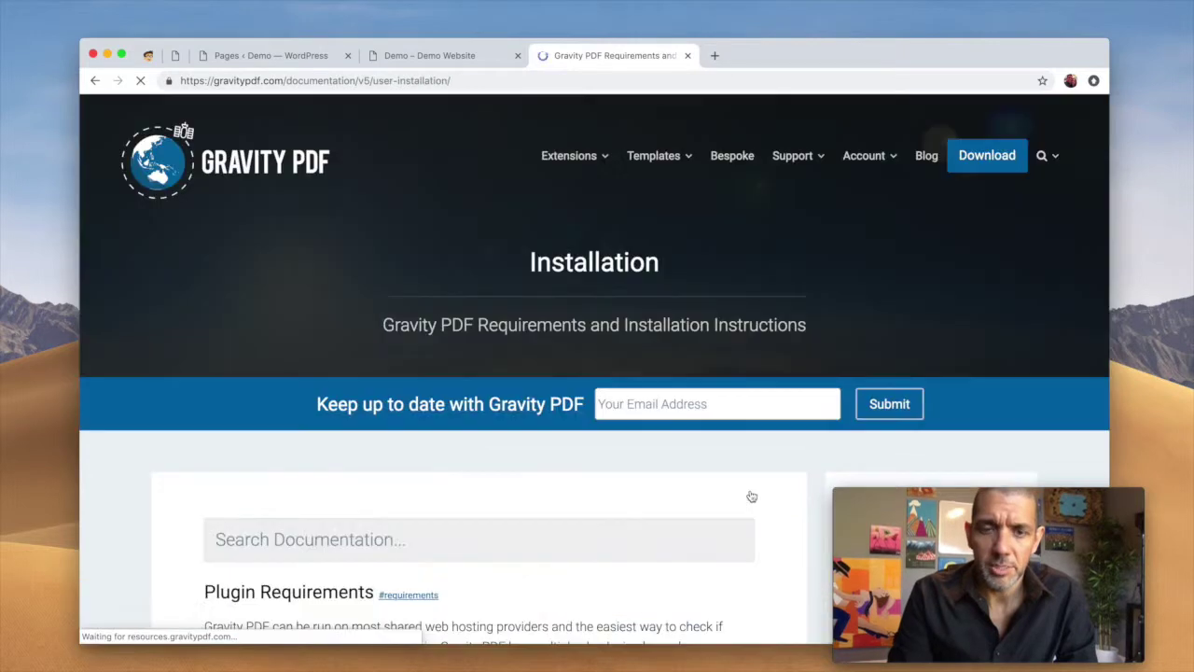
pyautogui.scroll(-15, 746, 494)
pyautogui.scroll(-20, 751, 496)
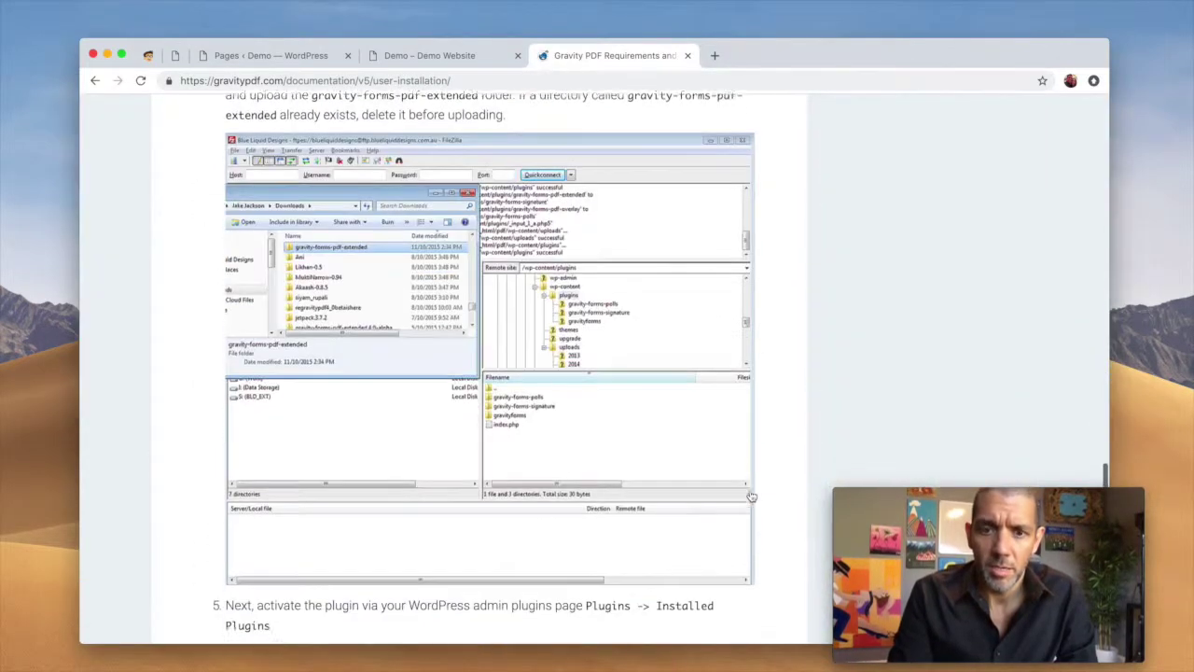
pyautogui.click(741, 386)
pyautogui.scroll(-20, 744, 390)
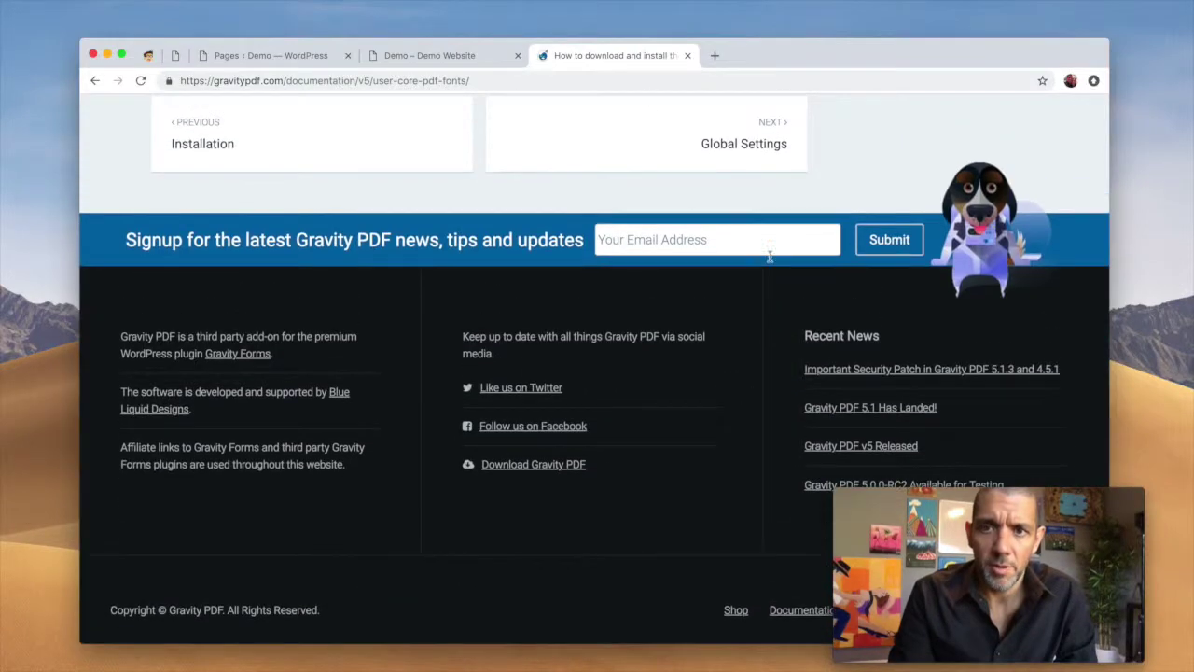
pyautogui.click(733, 161)
pyautogui.scroll(-5, 746, 370)
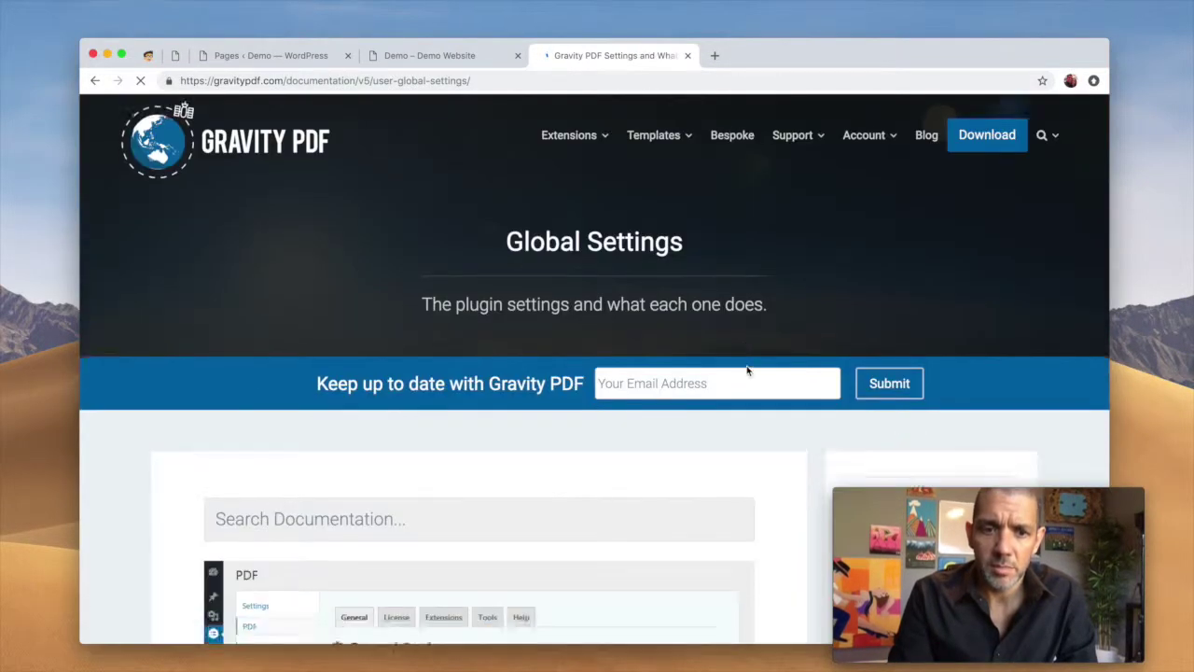
pyautogui.scroll(-20, 747, 370)
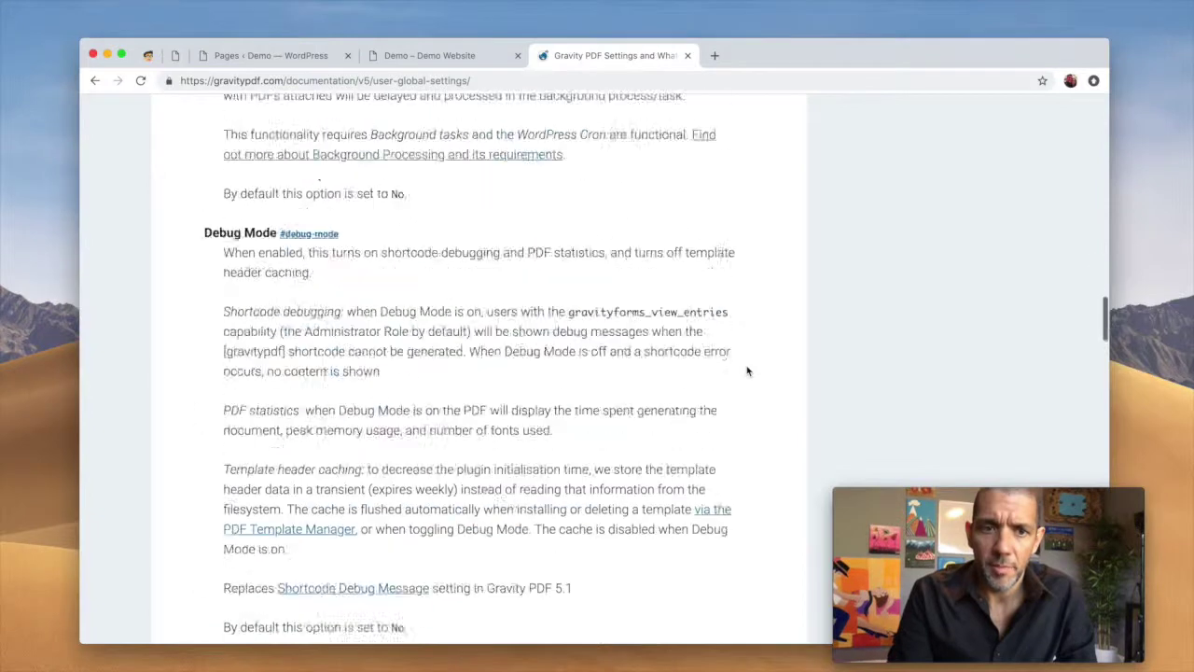
pyautogui.scroll(-20, 746, 370)
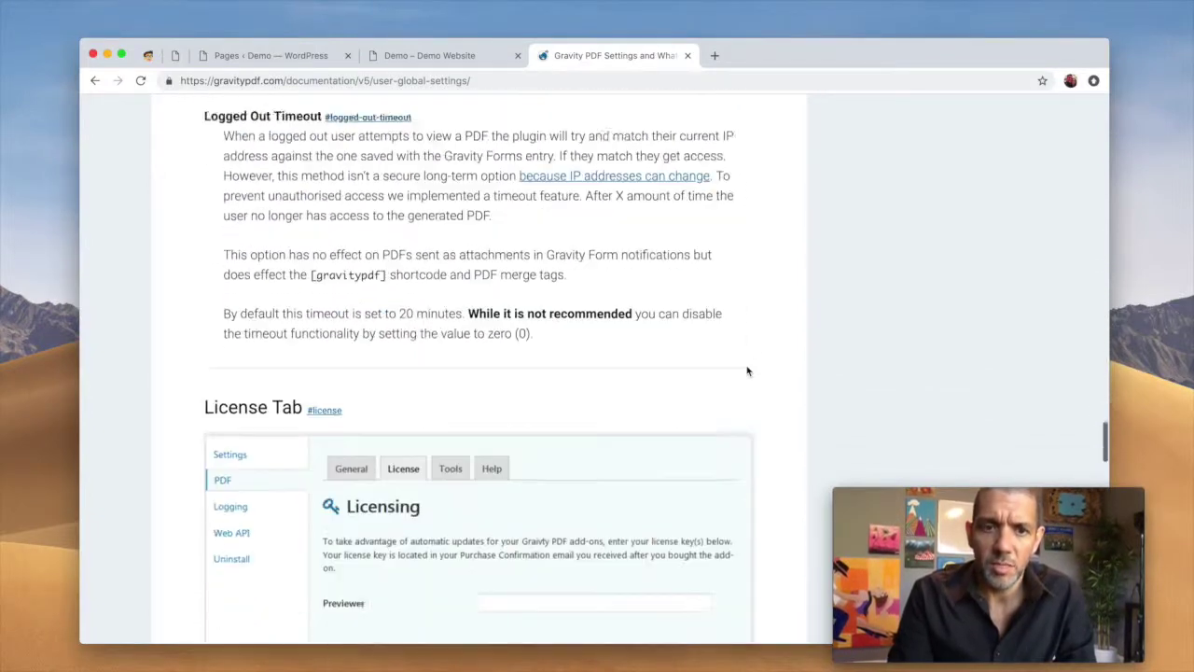
pyautogui.scroll(-3, 746, 370)
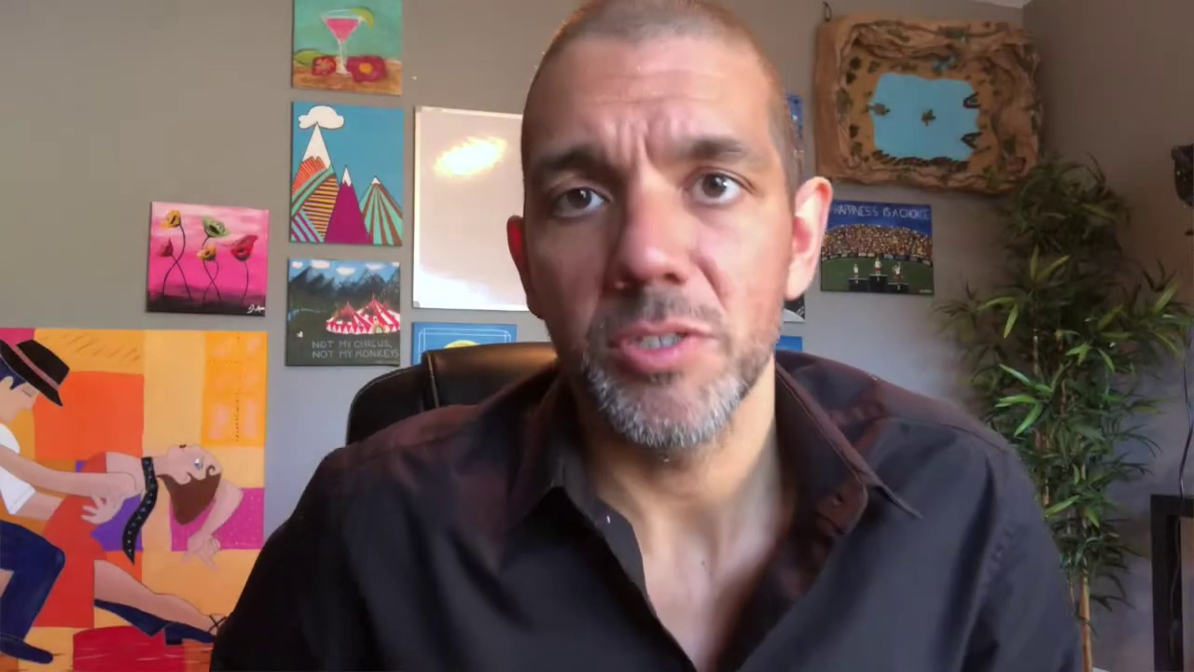
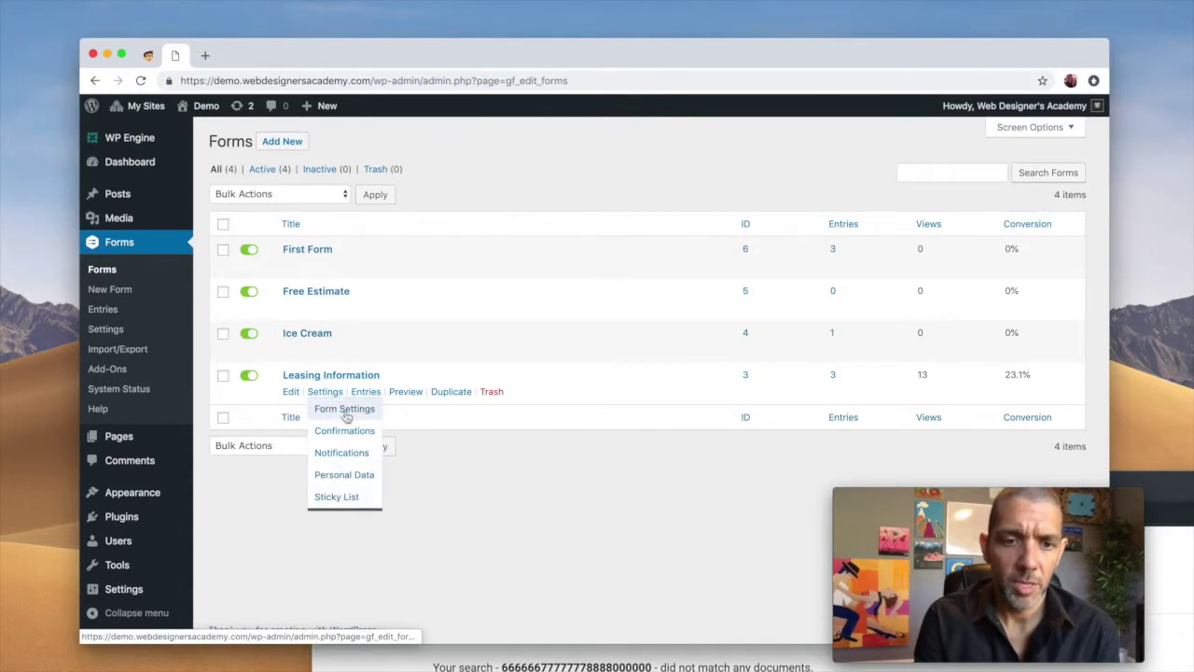
# - Open the Leasing Information form's Sticky List settings and set the embed page/post to Lease An Apartment
pyautogui.click(335, 498)
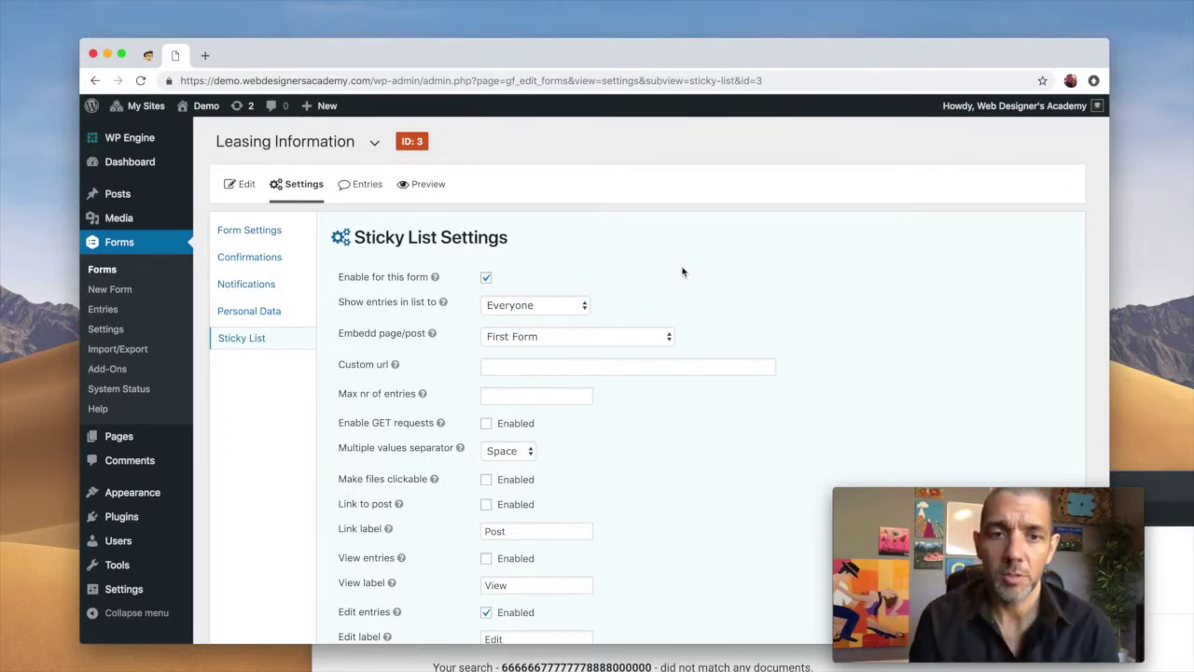
pyautogui.scroll(-1, 682, 272)
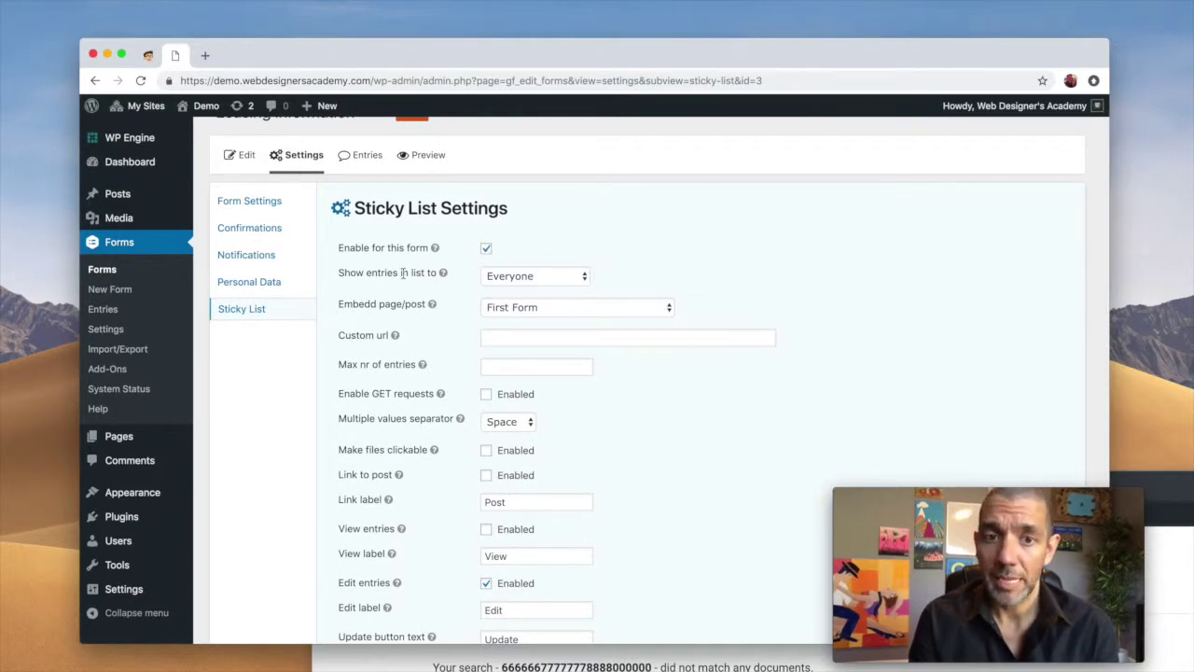
pyautogui.click(533, 280)
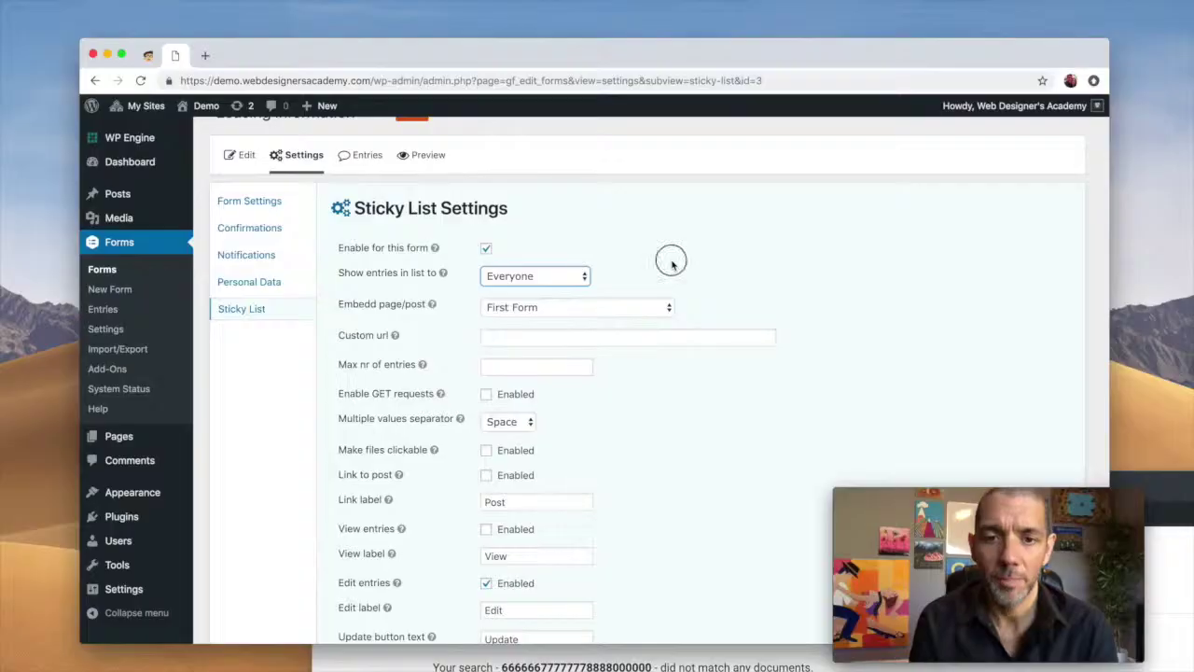
pyautogui.scroll(-2, 671, 264)
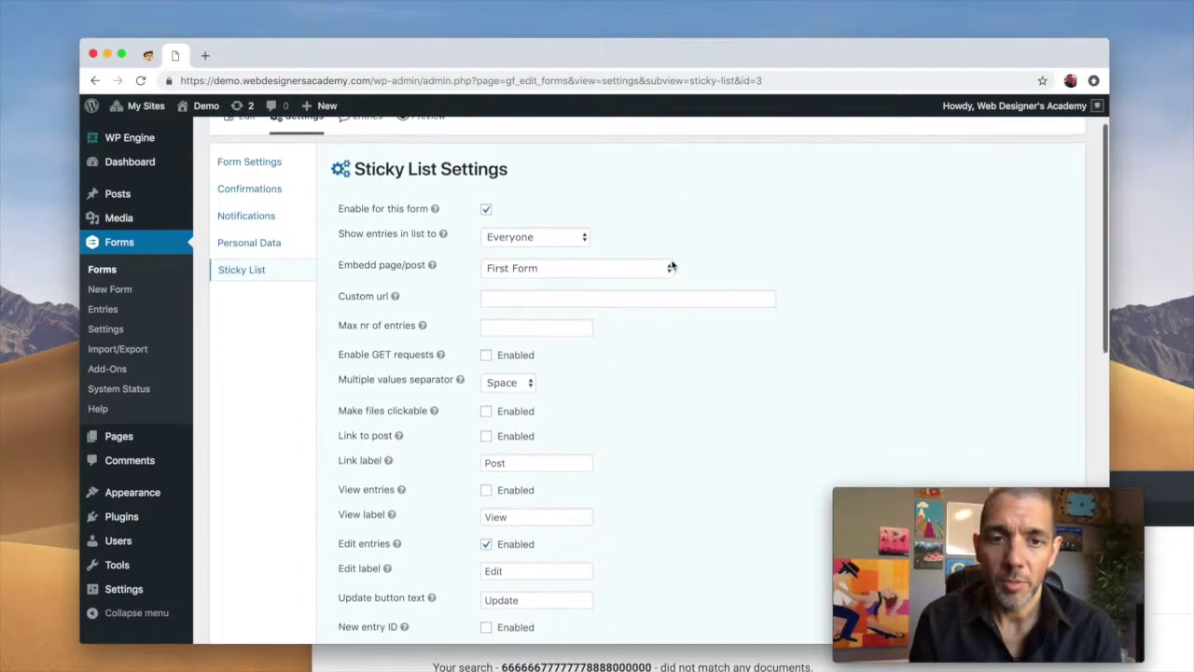
pyautogui.moveTo(432, 285)
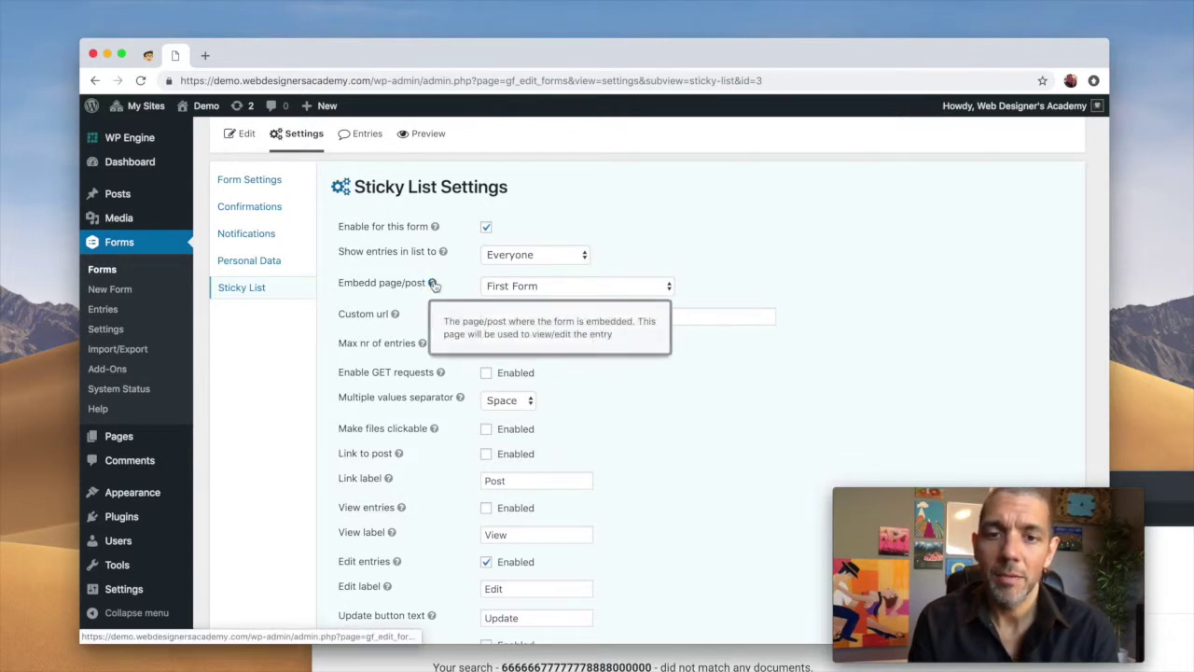
pyautogui.scroll(1, 373, 206)
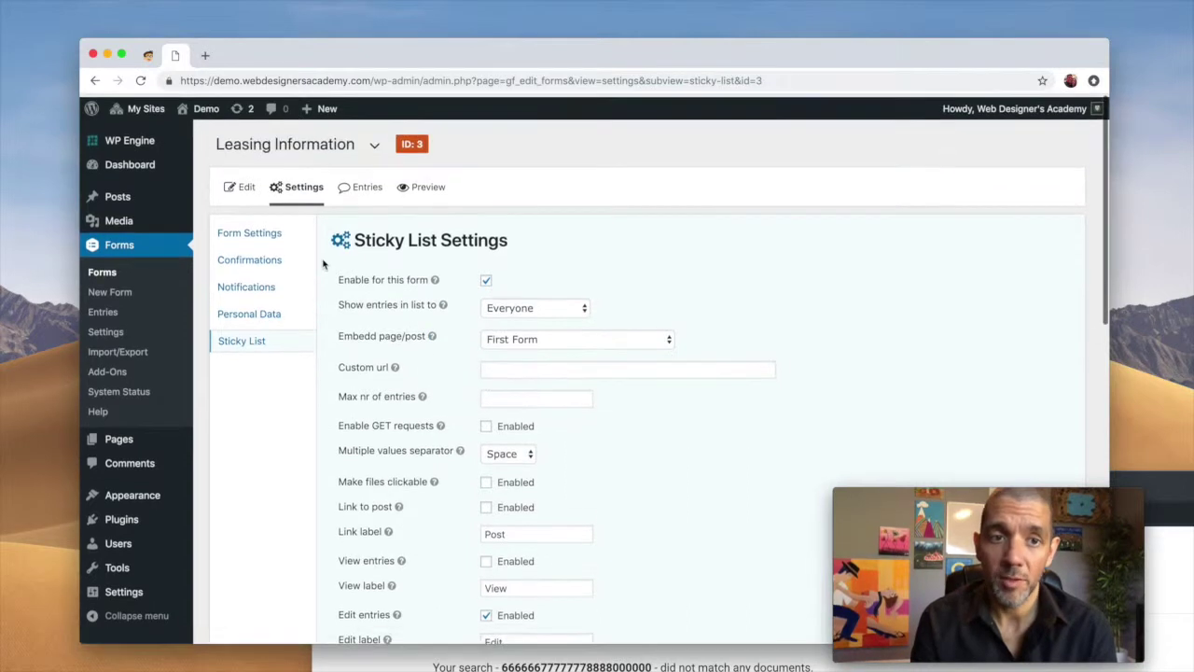
pyautogui.click(545, 338)
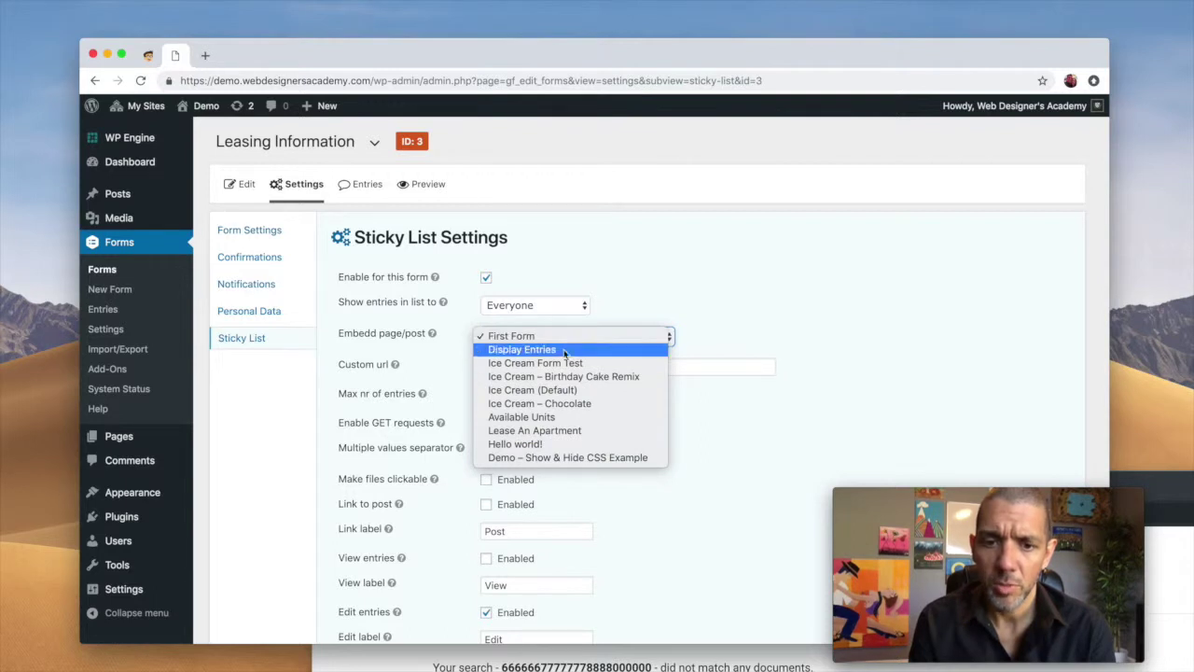
pyautogui.click(545, 430)
# - Review the remaining Sticky List settings, from the edit and delete entry options to PDF, sorting and pagination
pyautogui.scroll(-2, 647, 289)
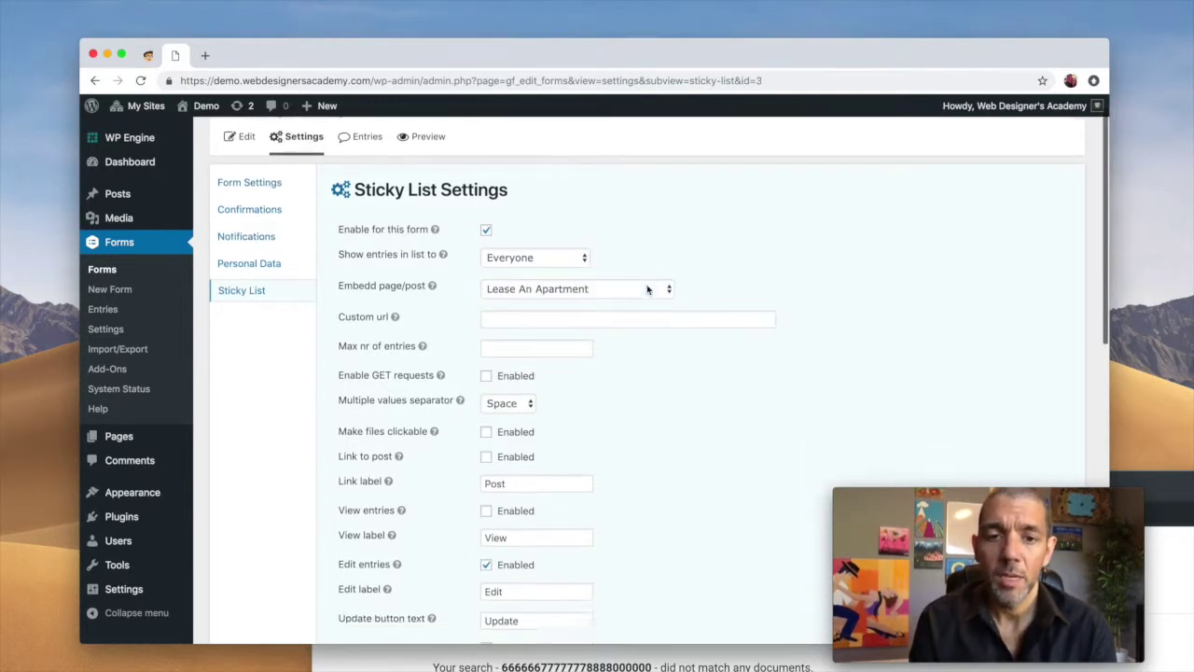
pyautogui.scroll(-2, 567, 363)
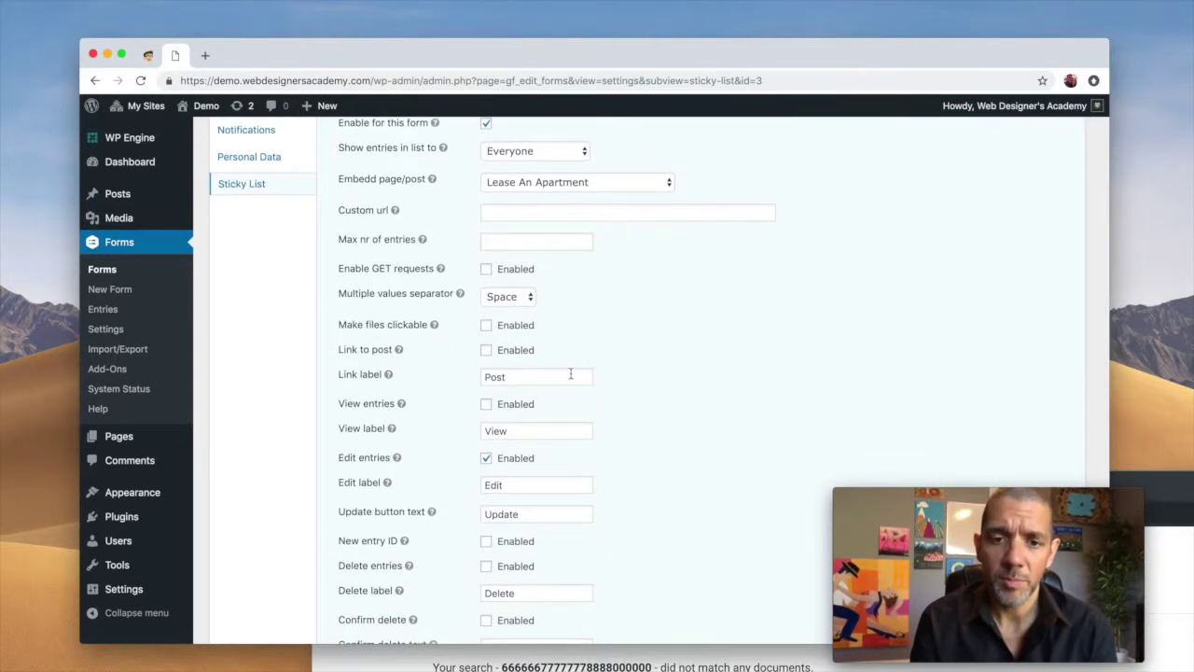
pyautogui.scroll(-3, 571, 374)
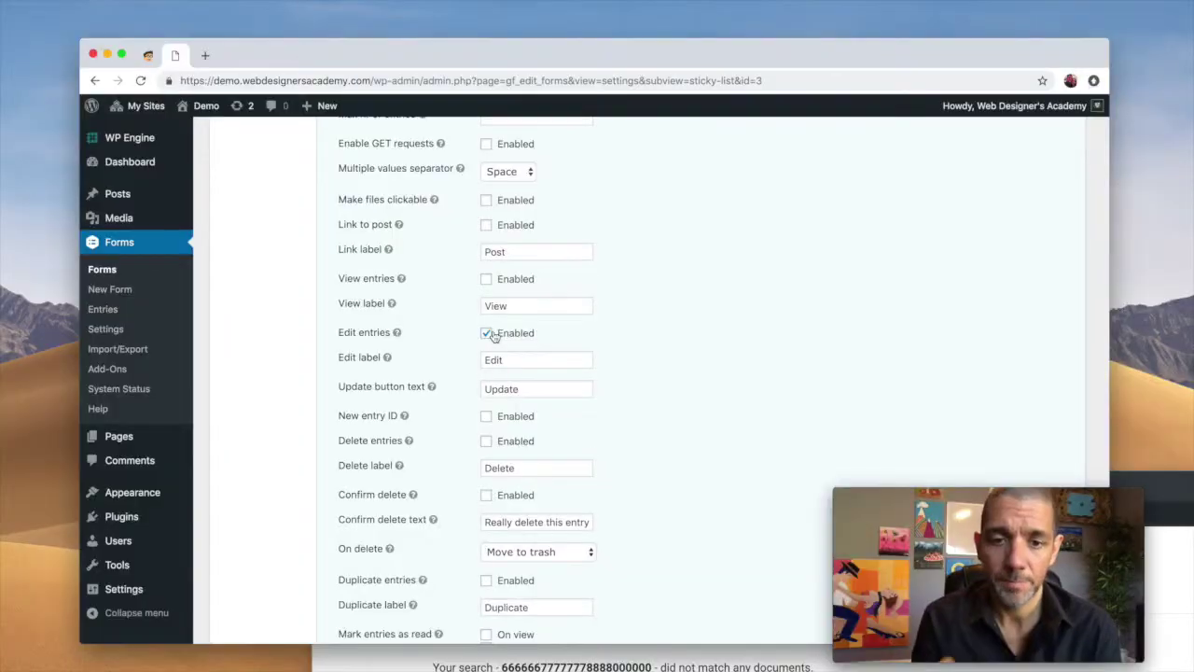
pyautogui.scroll(-5, 490, 333)
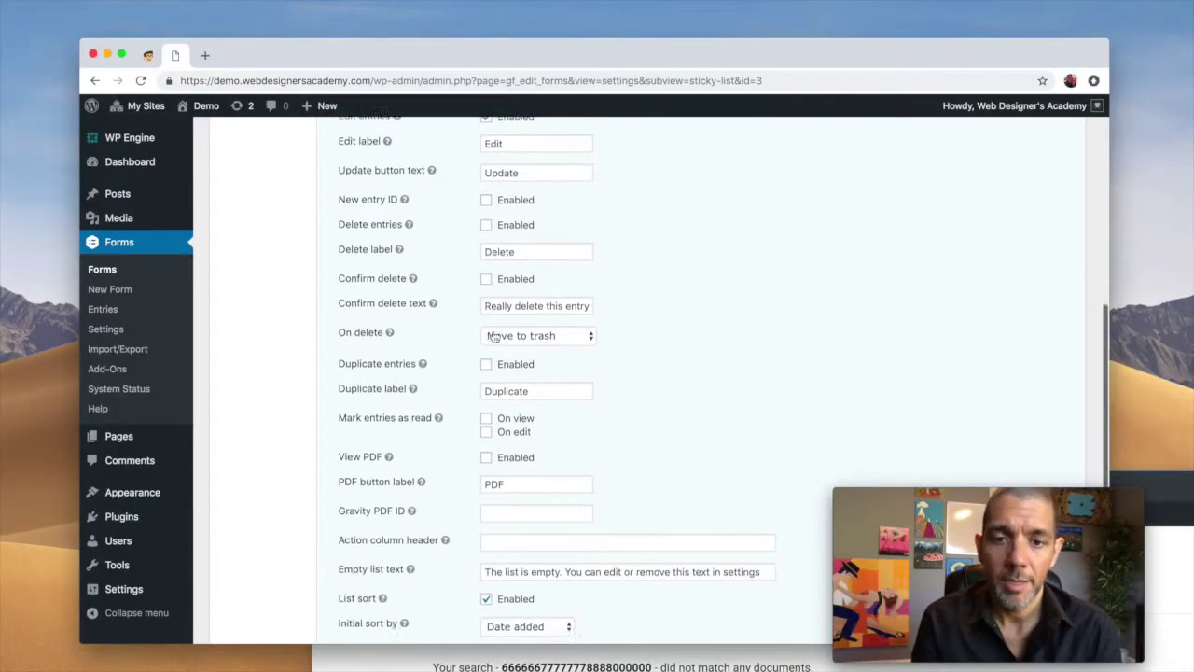
pyautogui.scroll(-1, 492, 337)
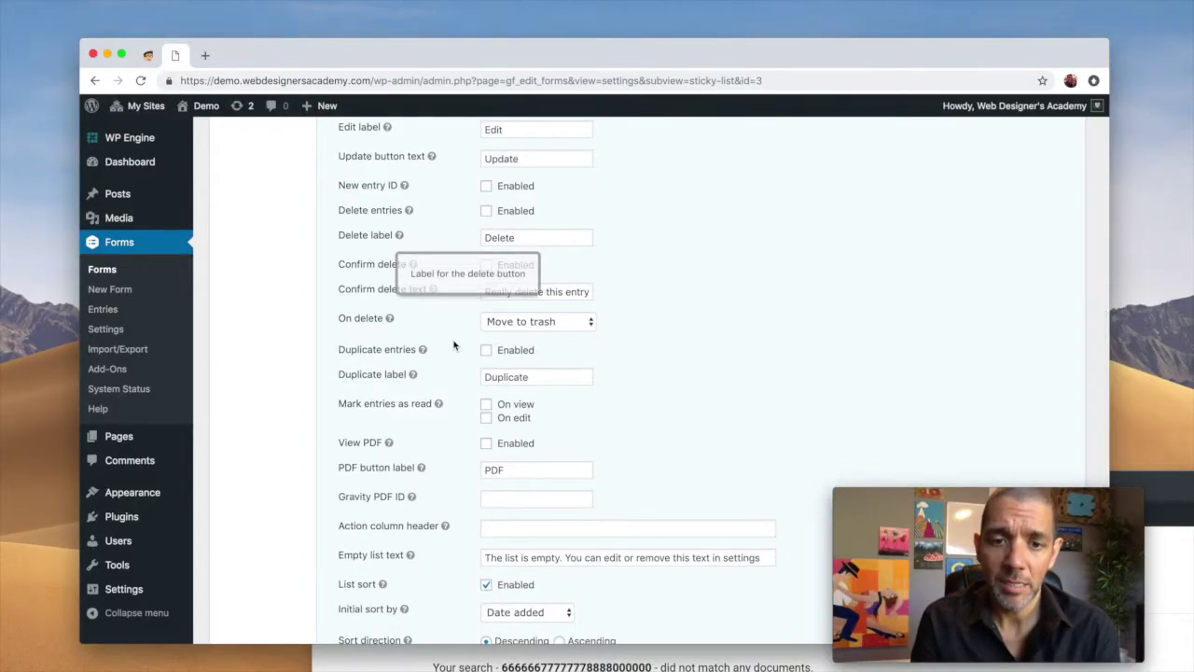
pyautogui.scroll(-4, 430, 438)
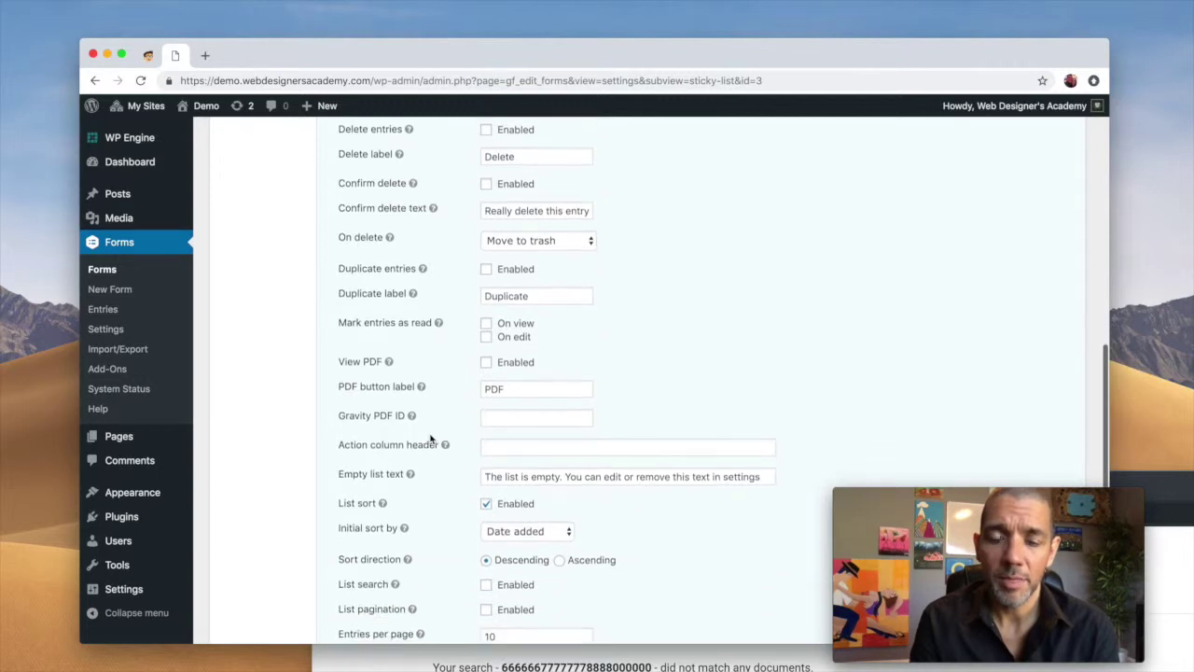
pyautogui.scroll(-5, 430, 438)
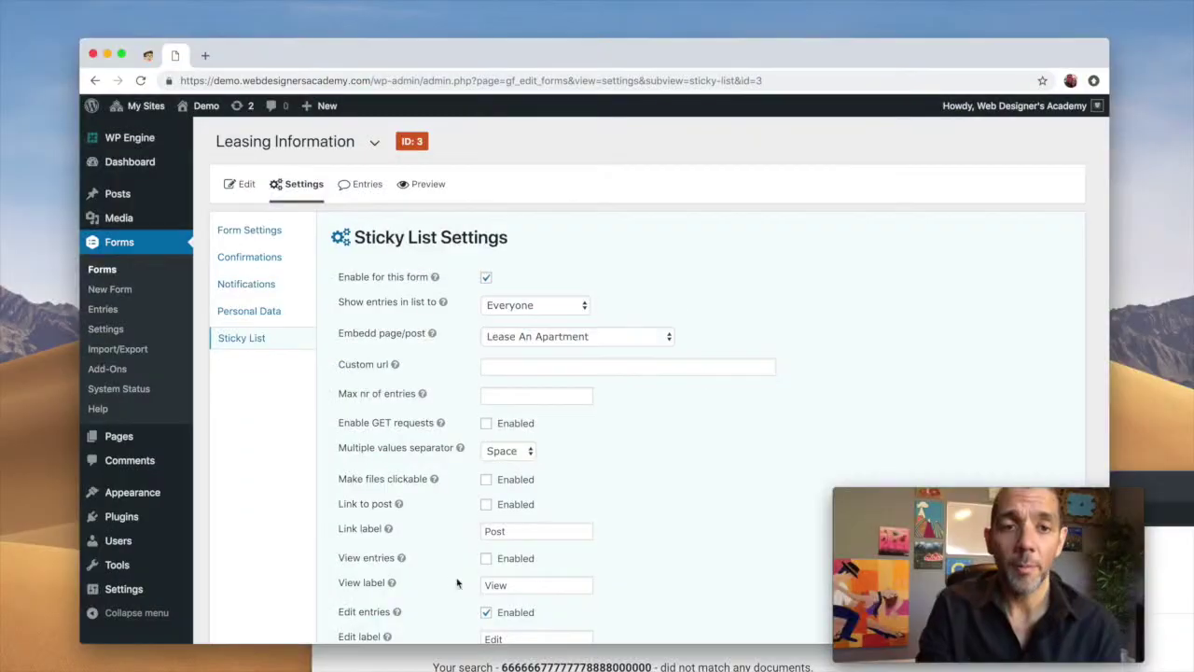
# - Return to the Leasing Information form's Sticky List settings and save them
pyautogui.click(247, 190)
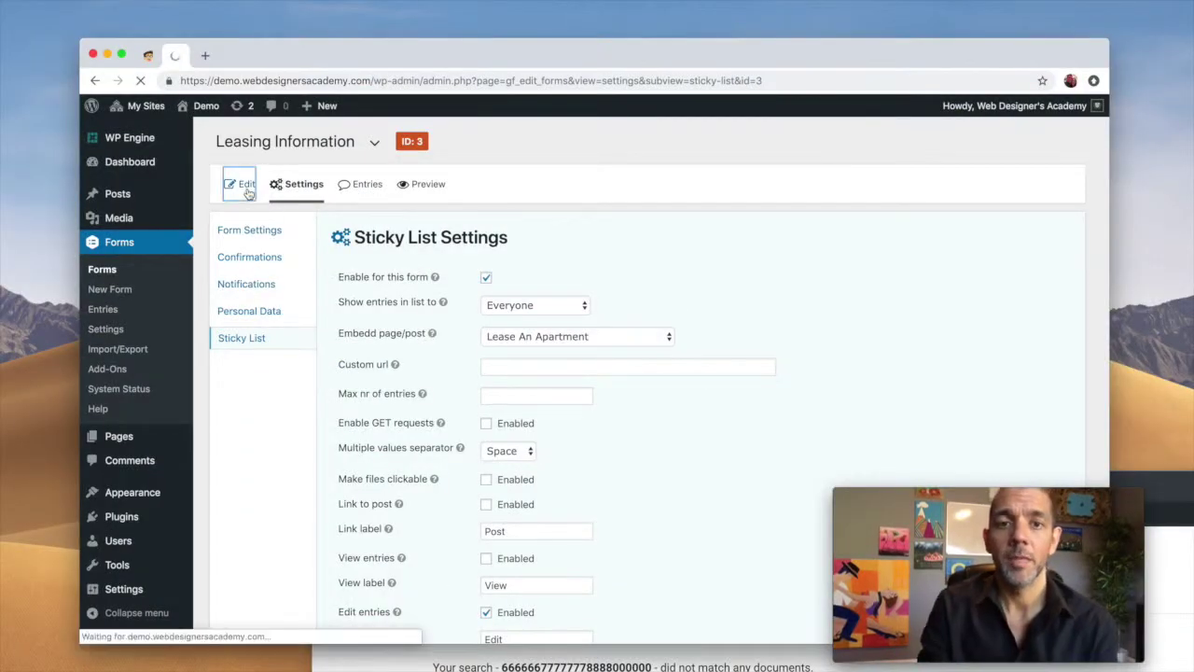
pyautogui.click(93, 82)
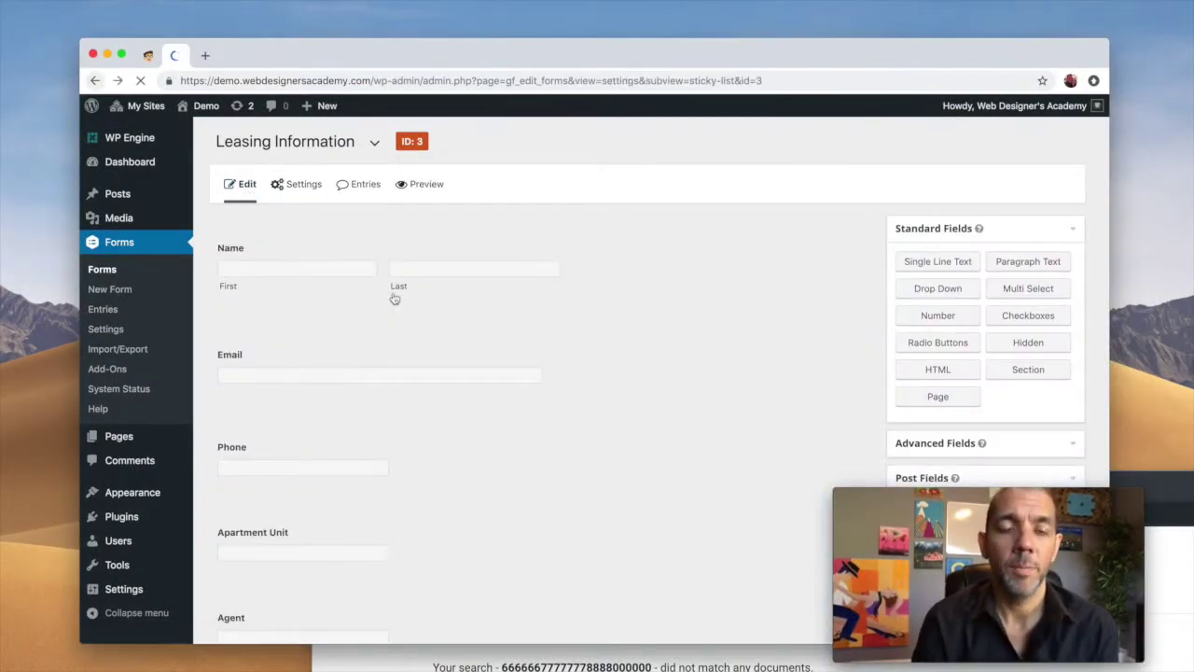
pyautogui.scroll(-15, 523, 373)
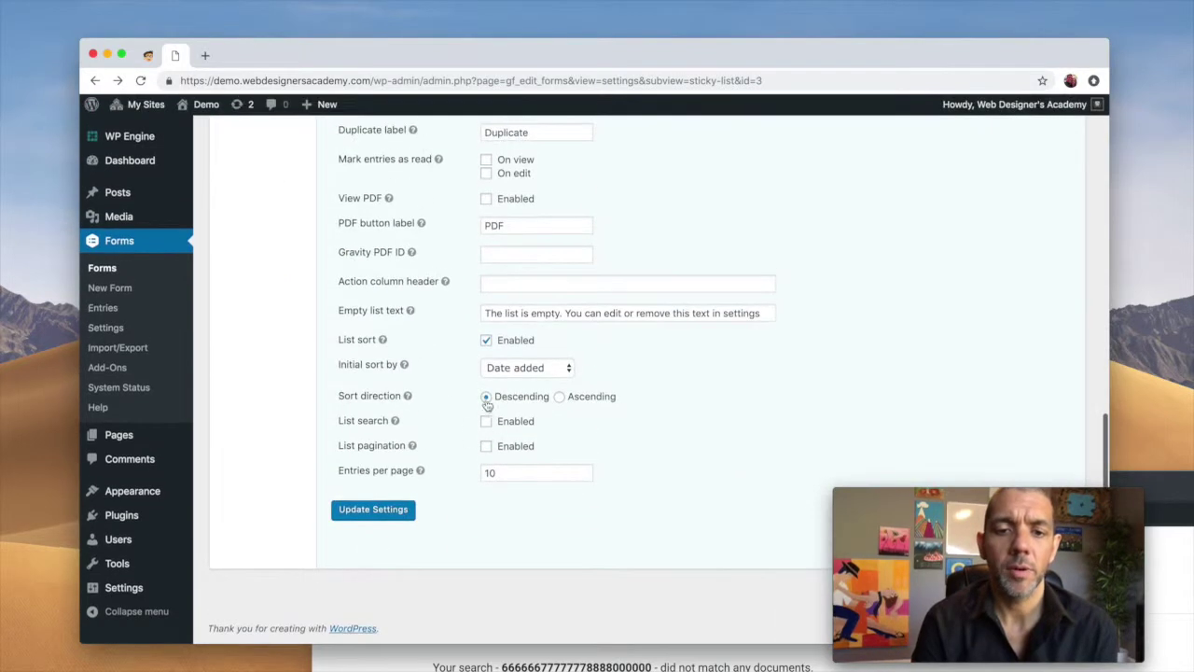
pyautogui.click(375, 511)
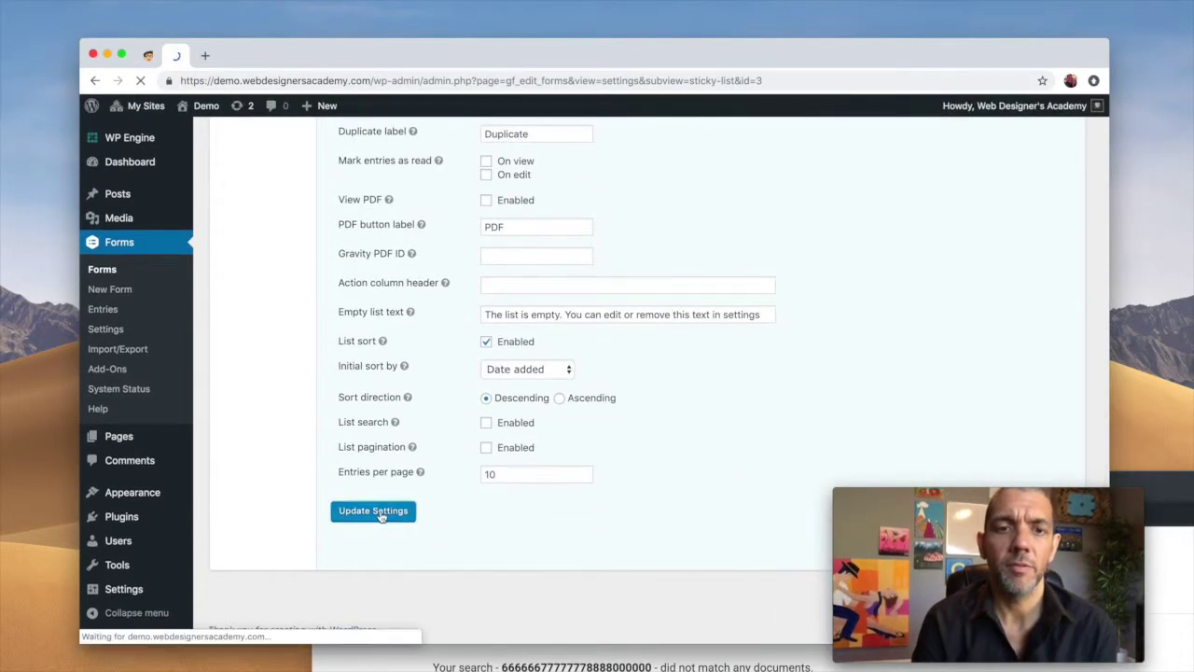
# - Open the leasing form for editing and examine the Name field's Sticky List options, including Show in list and the column label
pyautogui.click(245, 191)
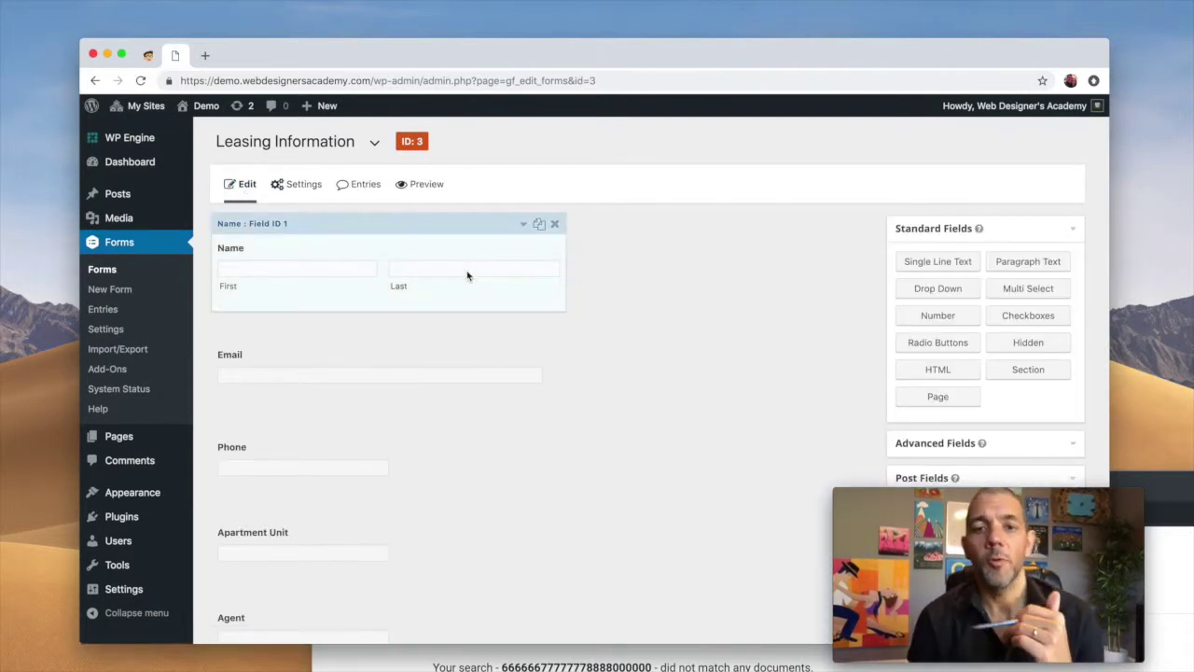
pyautogui.click(523, 222)
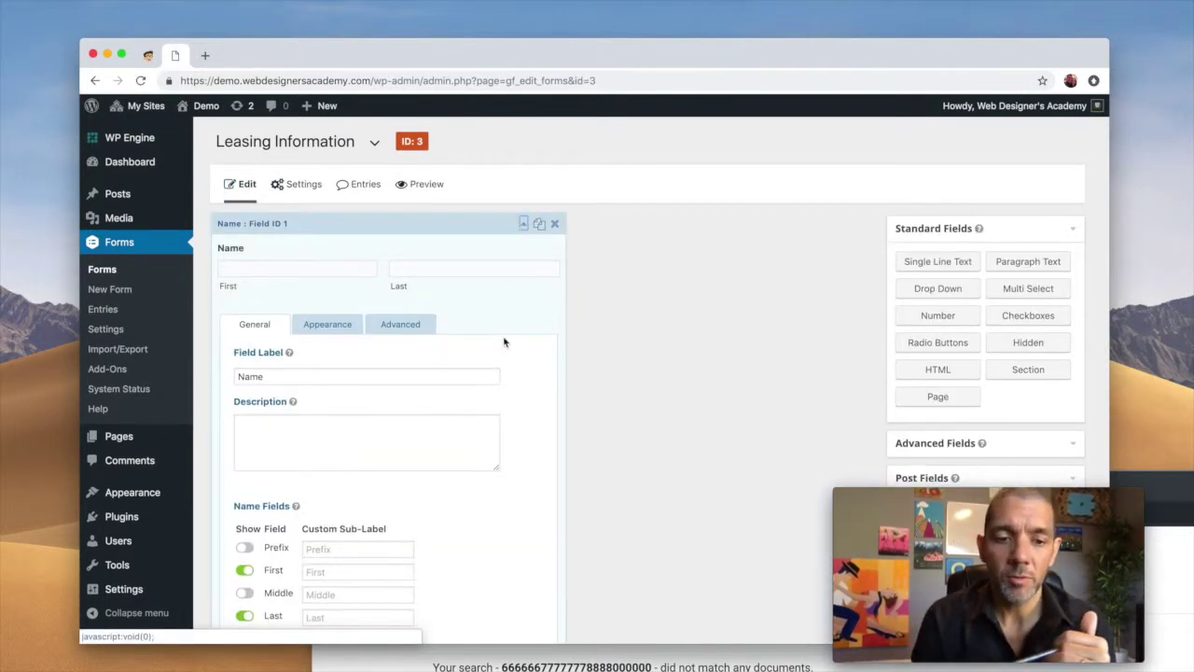
pyautogui.scroll(-4, 504, 341)
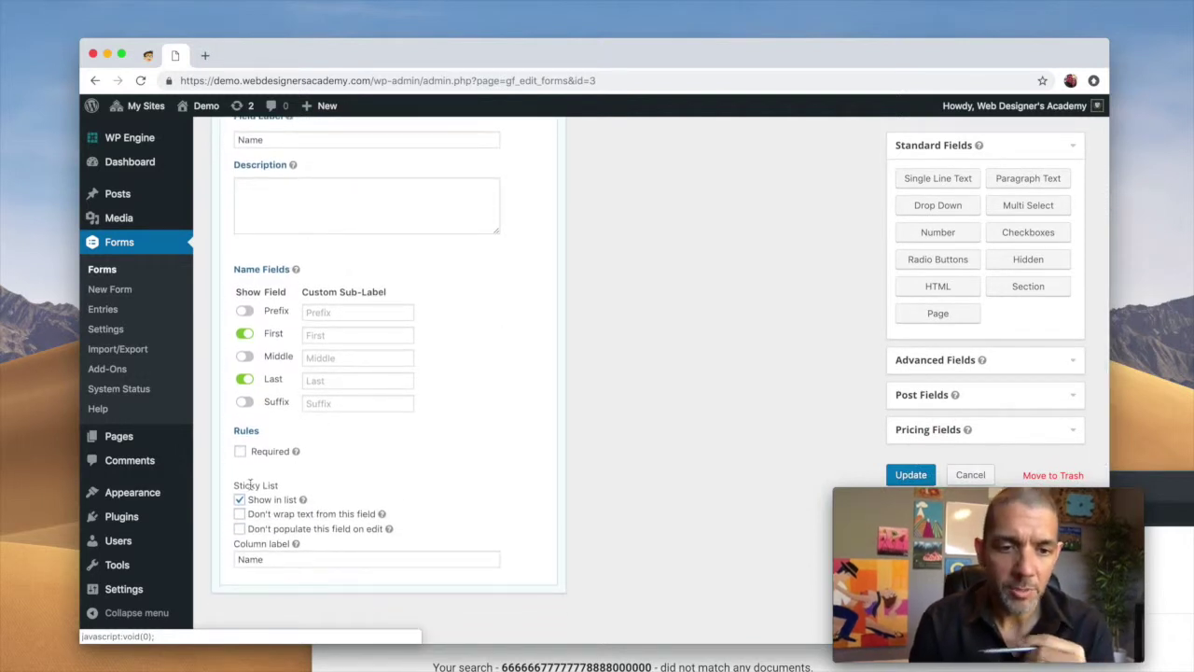
pyautogui.scroll(-2, 256, 483)
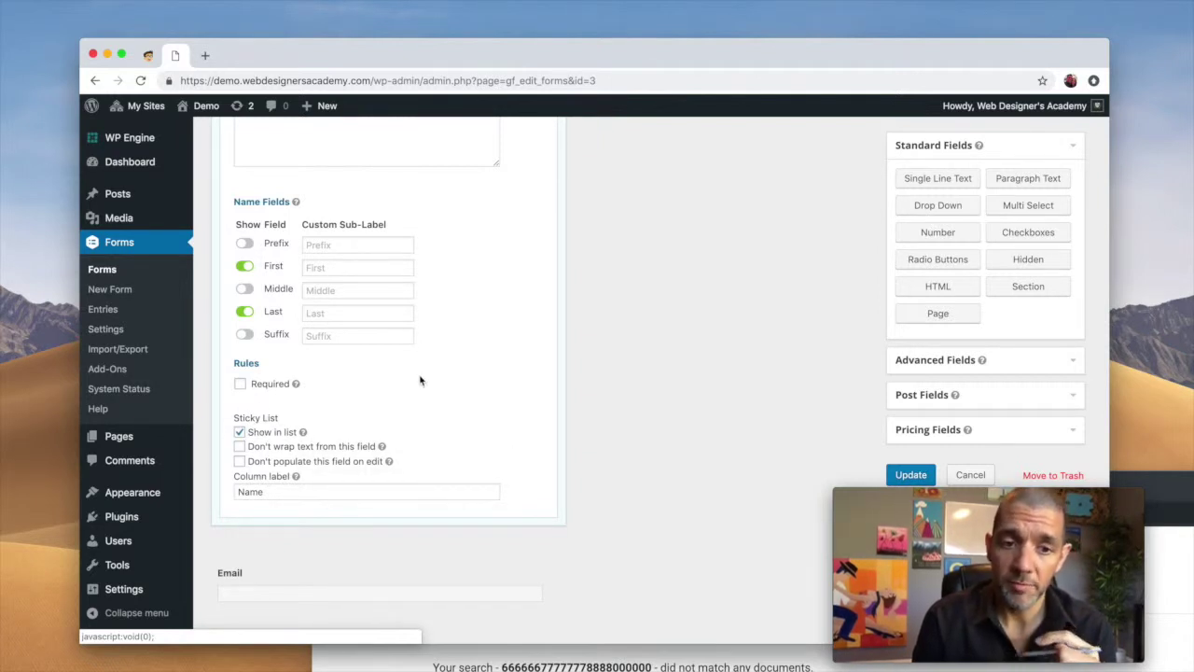
pyautogui.scroll(-5, 435, 377)
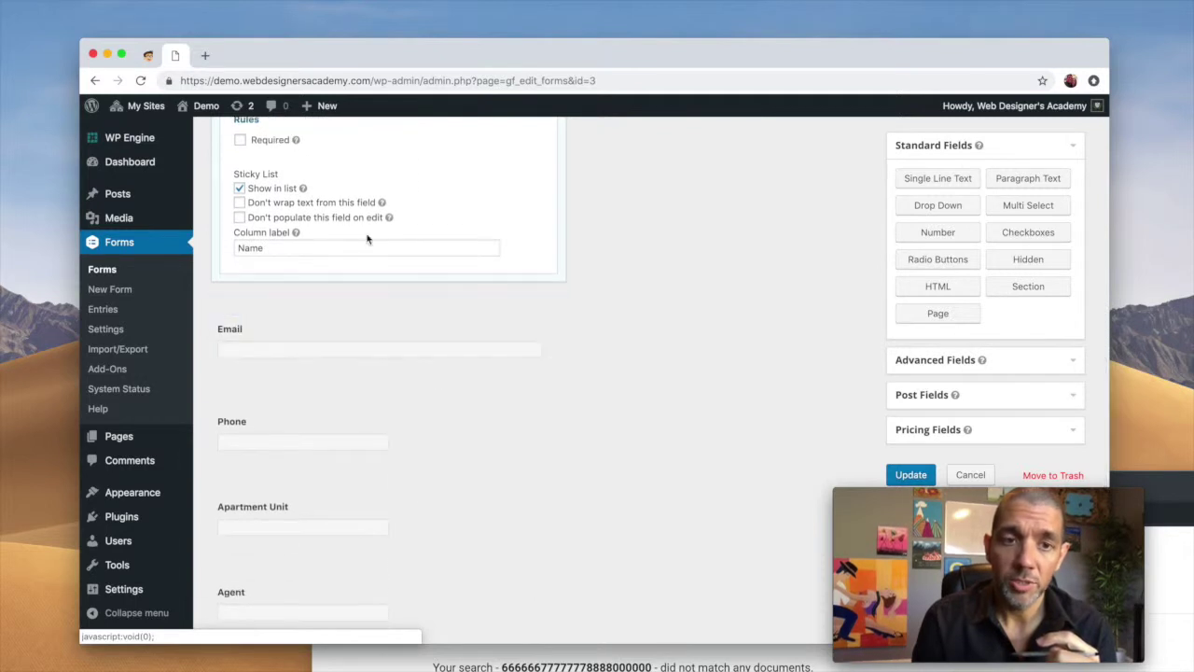
pyautogui.scroll(3, 336, 252)
pyautogui.doubleClick(264, 378)
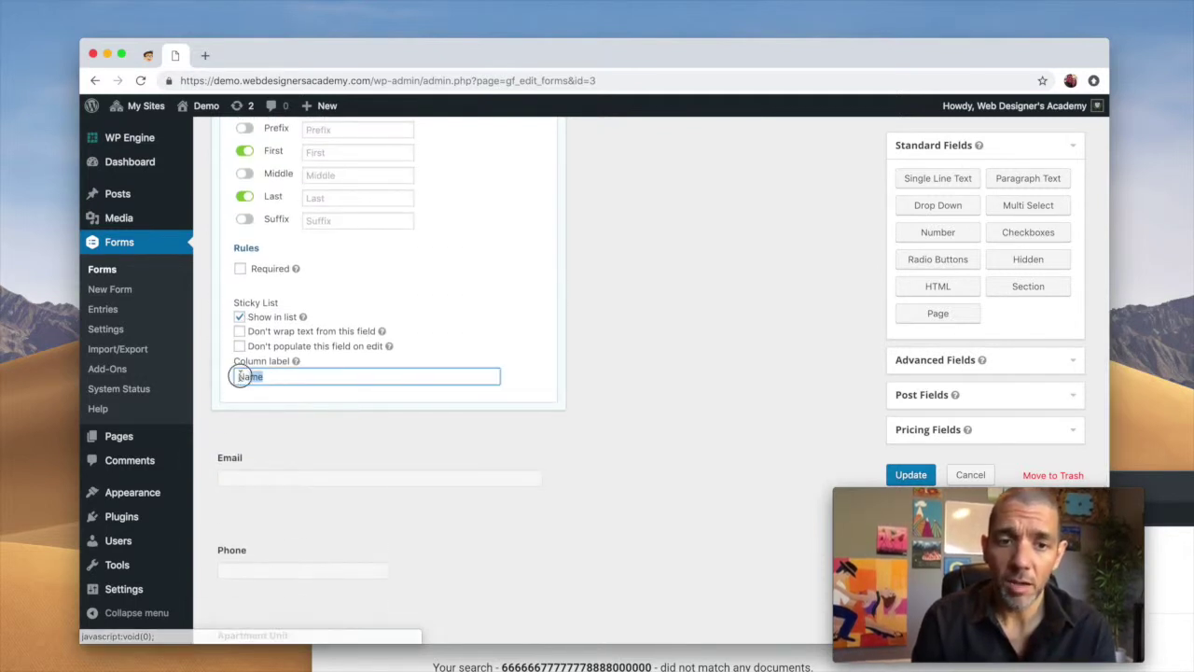
# - Compare the Sticky List options of the Email and Phone fields, and expand the Apartment Unit field
pyautogui.click(362, 458)
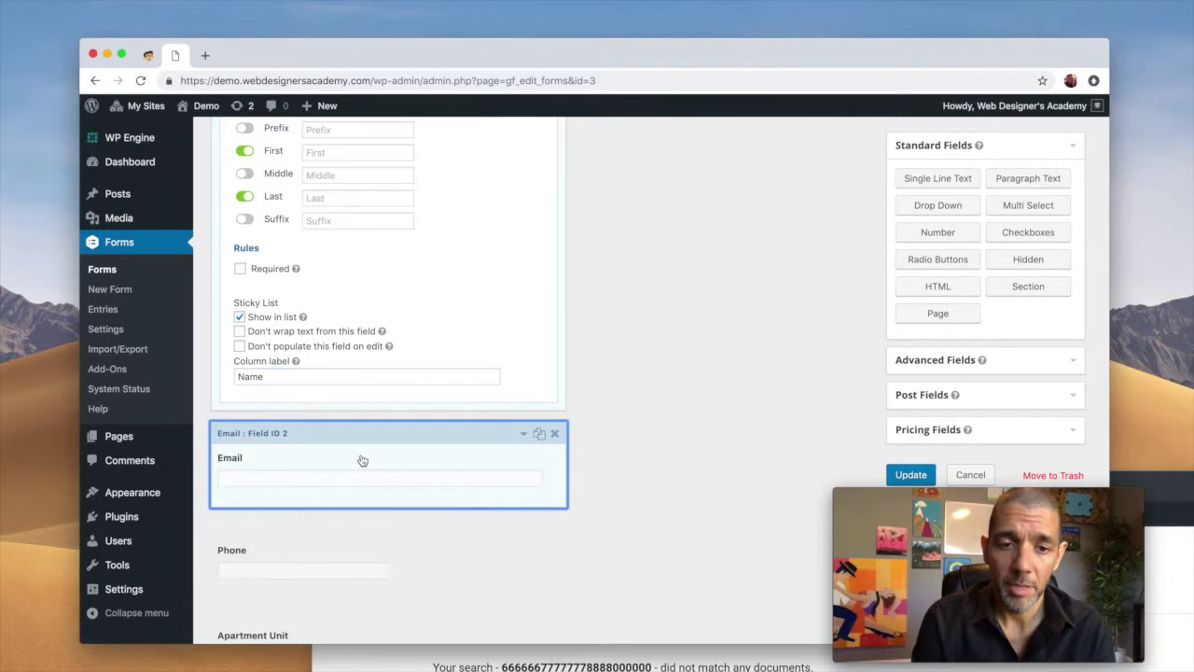
pyautogui.scroll(5, 499, 438)
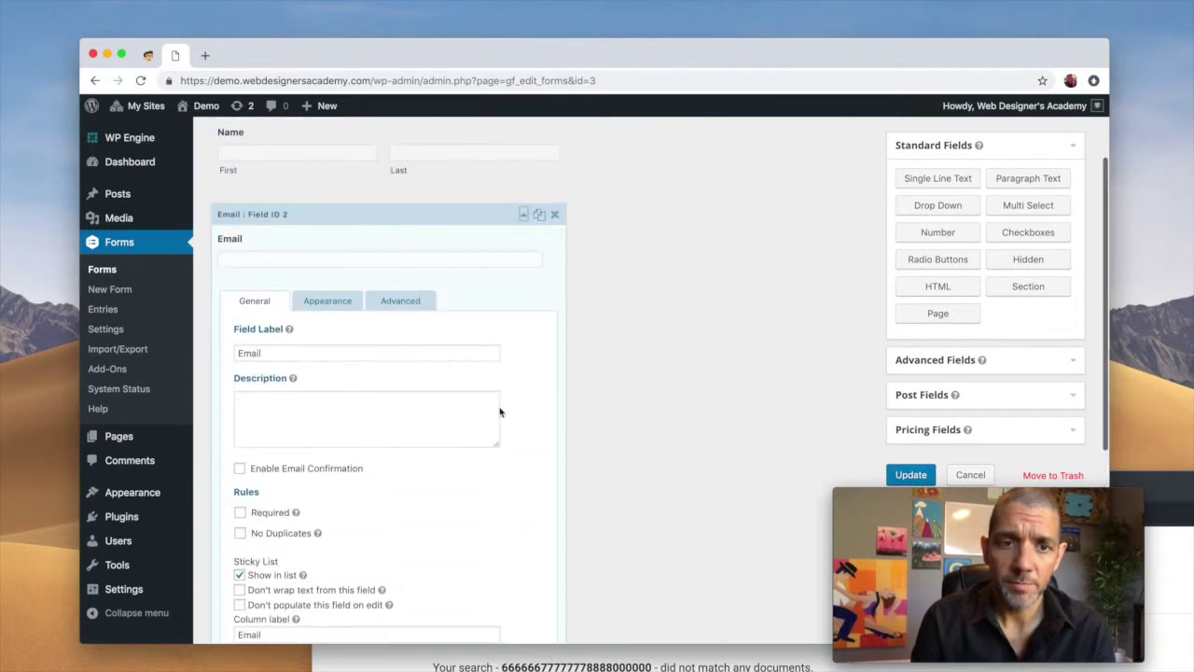
pyautogui.scroll(-3, 317, 327)
pyautogui.moveTo(317, 317)
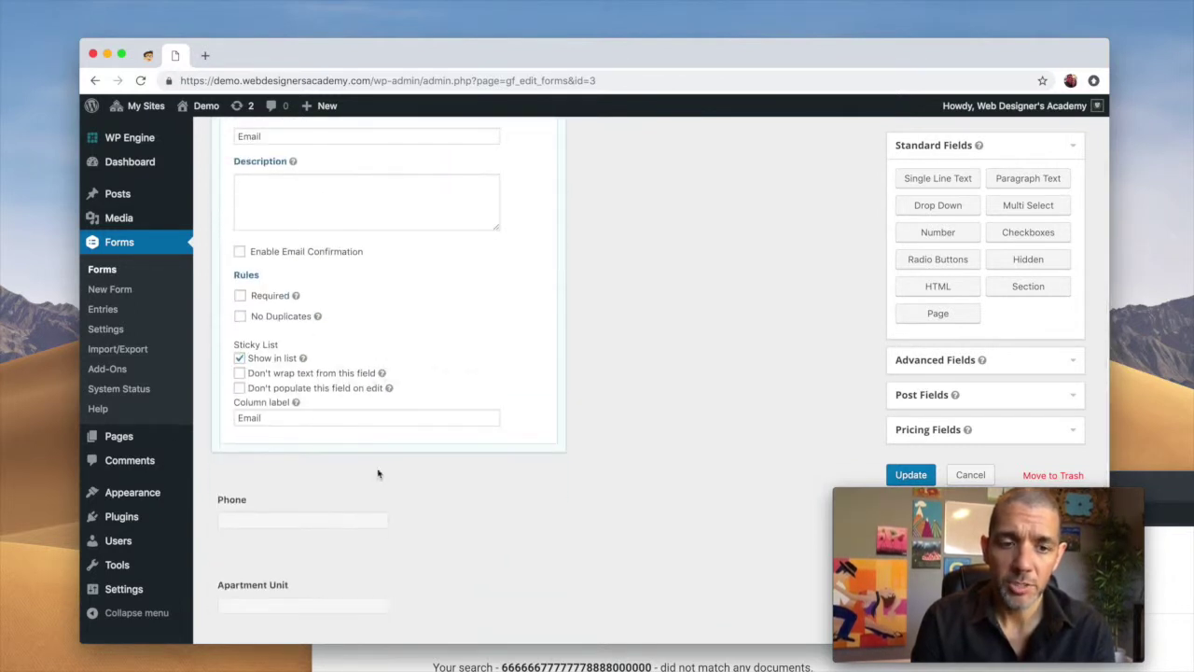
pyautogui.click(427, 494)
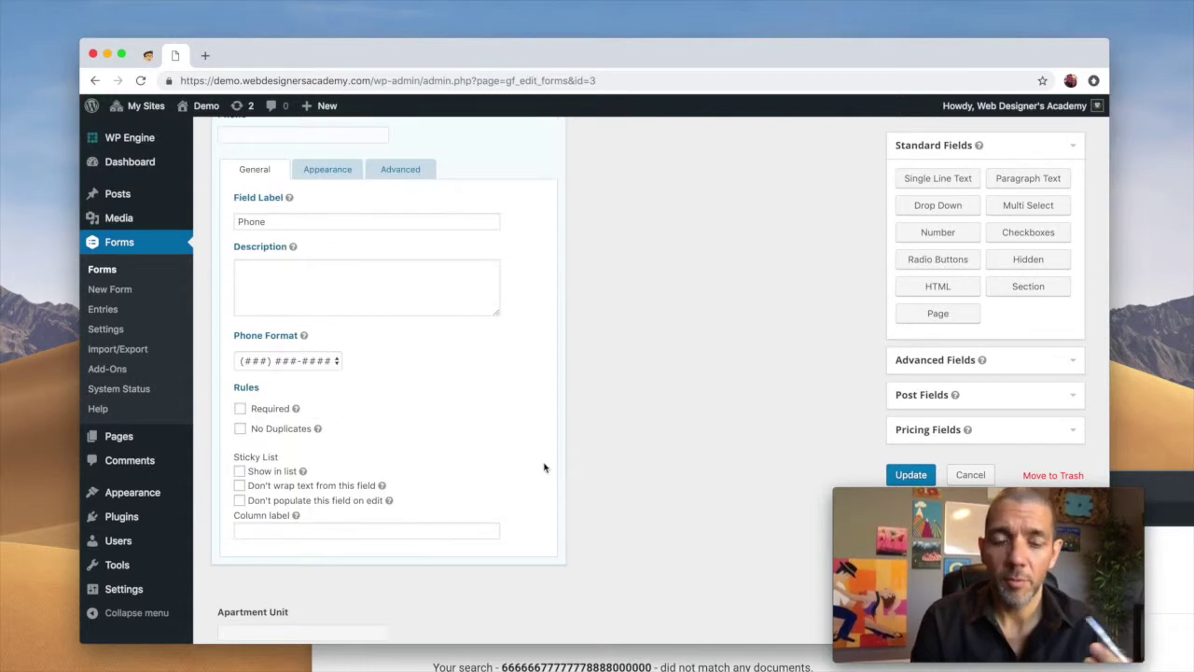
pyautogui.scroll(-3, 544, 466)
pyautogui.click(467, 447)
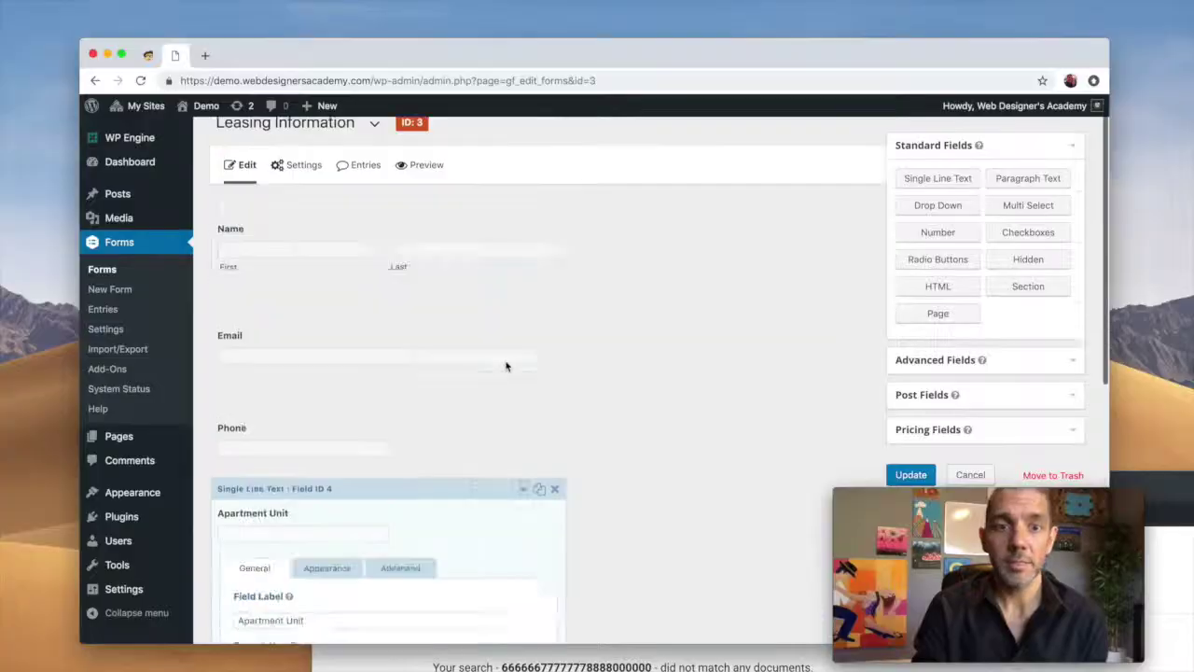
# - Go to the site's list of pages and open the Display Entries page for editing
pyautogui.click(118, 435)
pyautogui.click(702, 210)
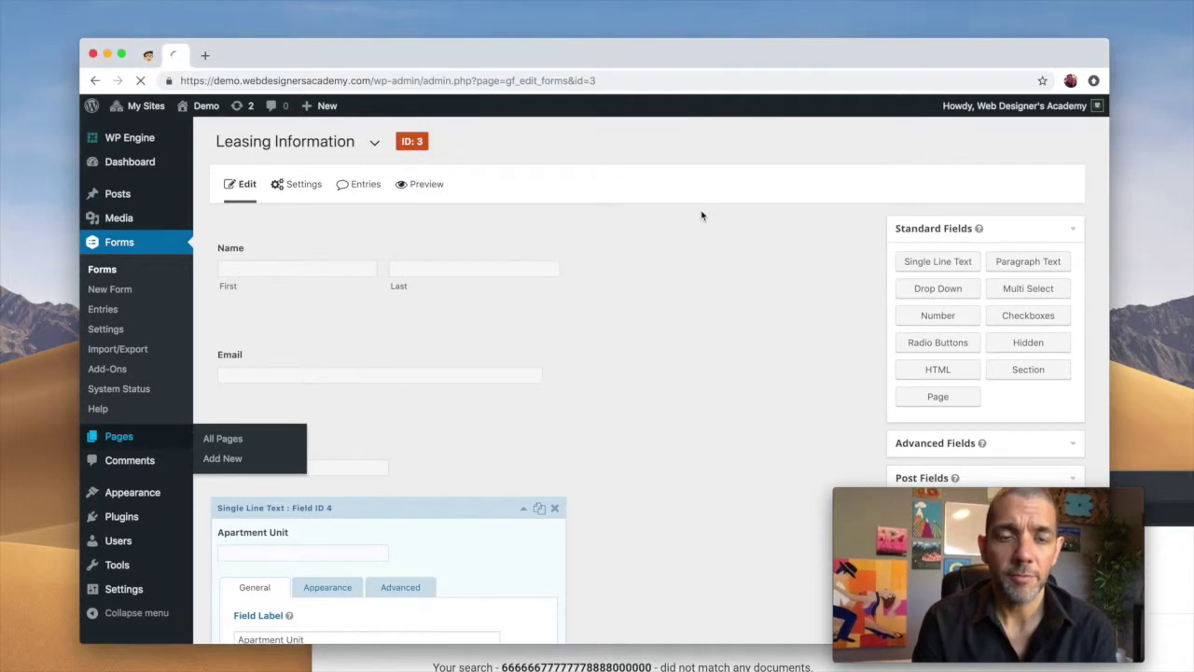
pyautogui.scroll(-1, 546, 347)
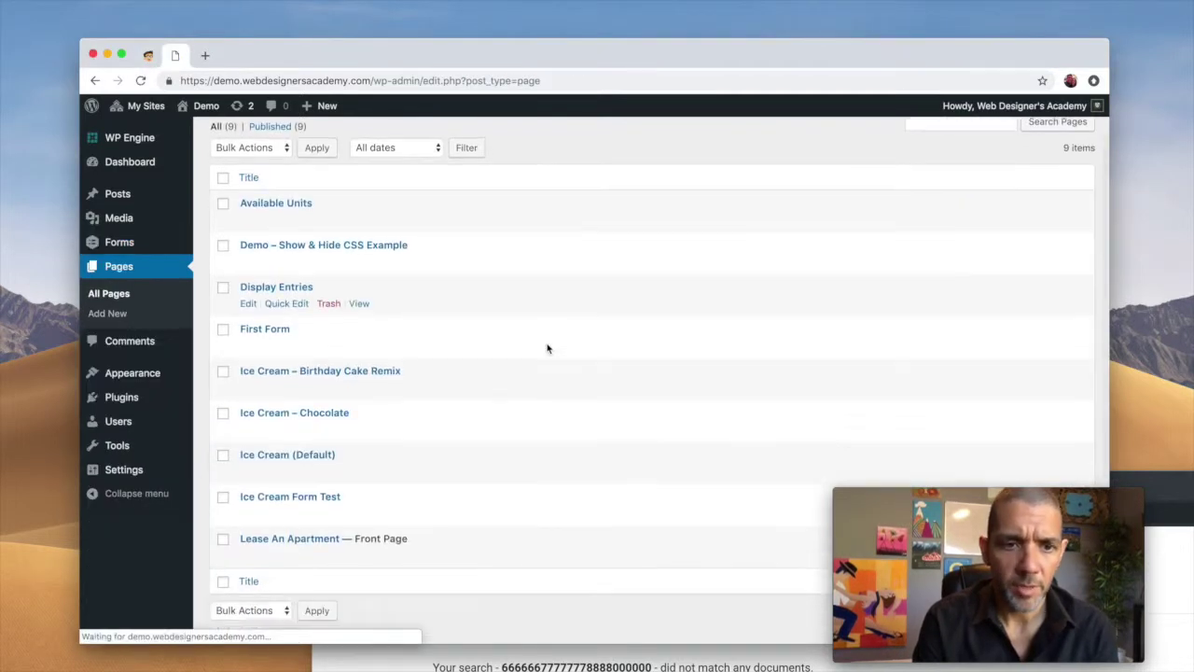
pyautogui.click(264, 288)
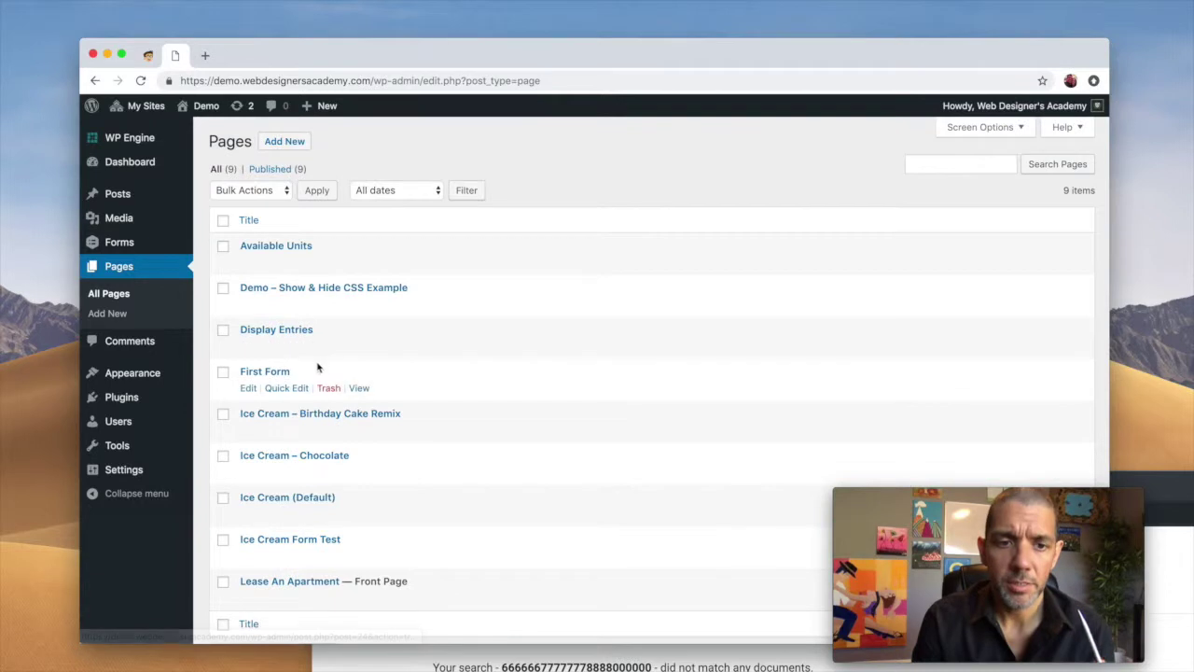
# - View the live Display Entries page in a new tab and examine its table of form entries
pyautogui.rightClick(358, 347)
pyautogui.click(390, 353)
pyautogui.click(260, 56)
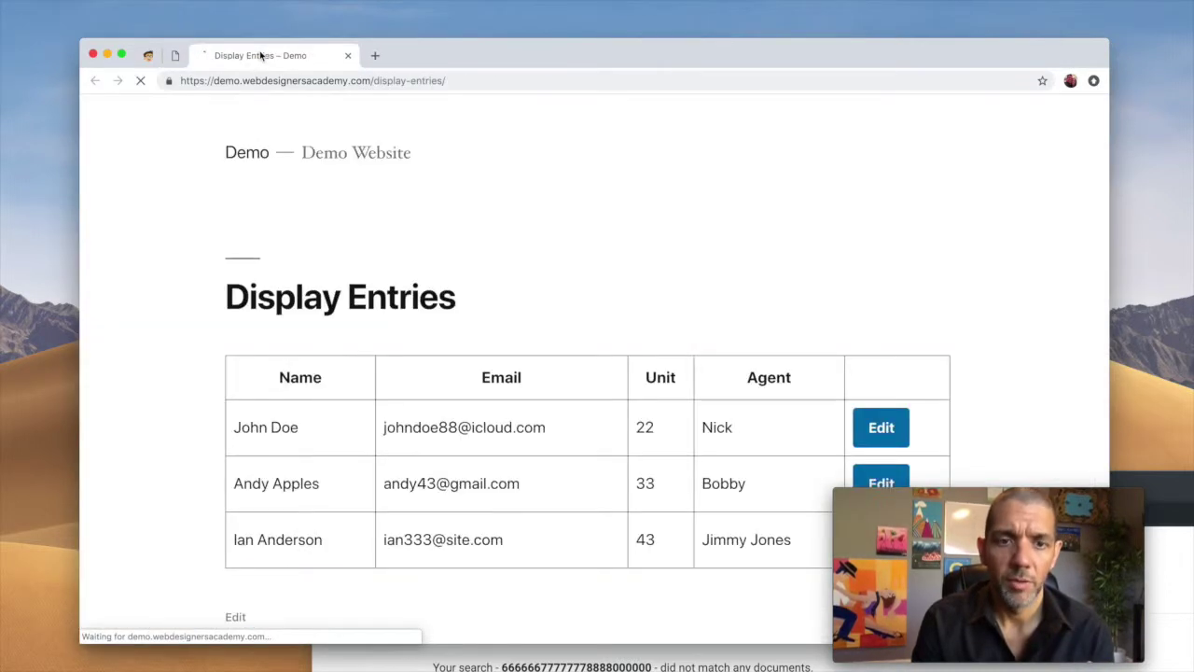
pyautogui.scroll(-3, 198, 287)
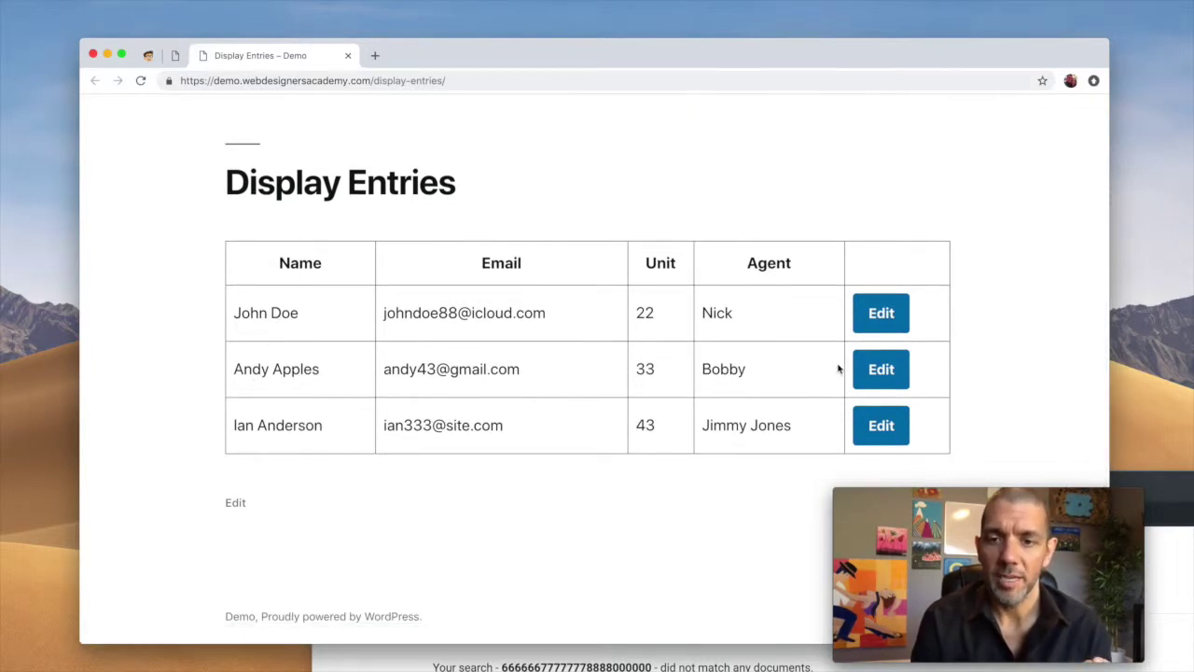
pyautogui.scroll(1, 621, 319)
pyautogui.scroll(-2, 621, 319)
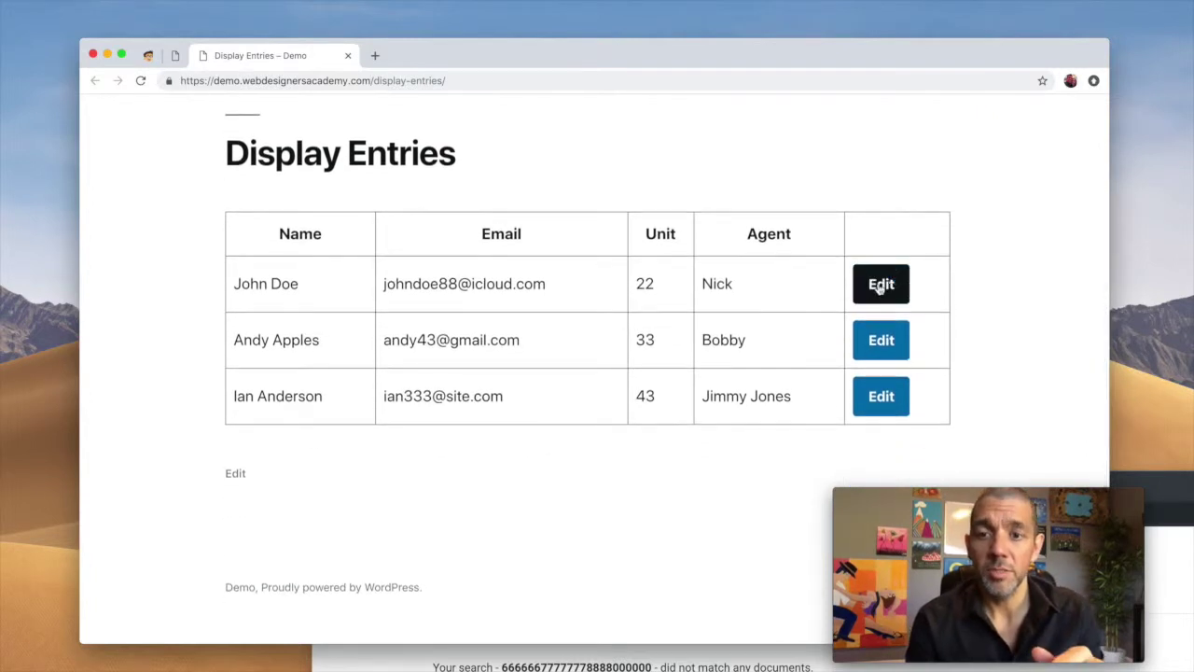
# - Open the unit 43 entry for editing, examine its prefilled form fields and Update option, and return to the Display Entries page
pyautogui.click(876, 397)
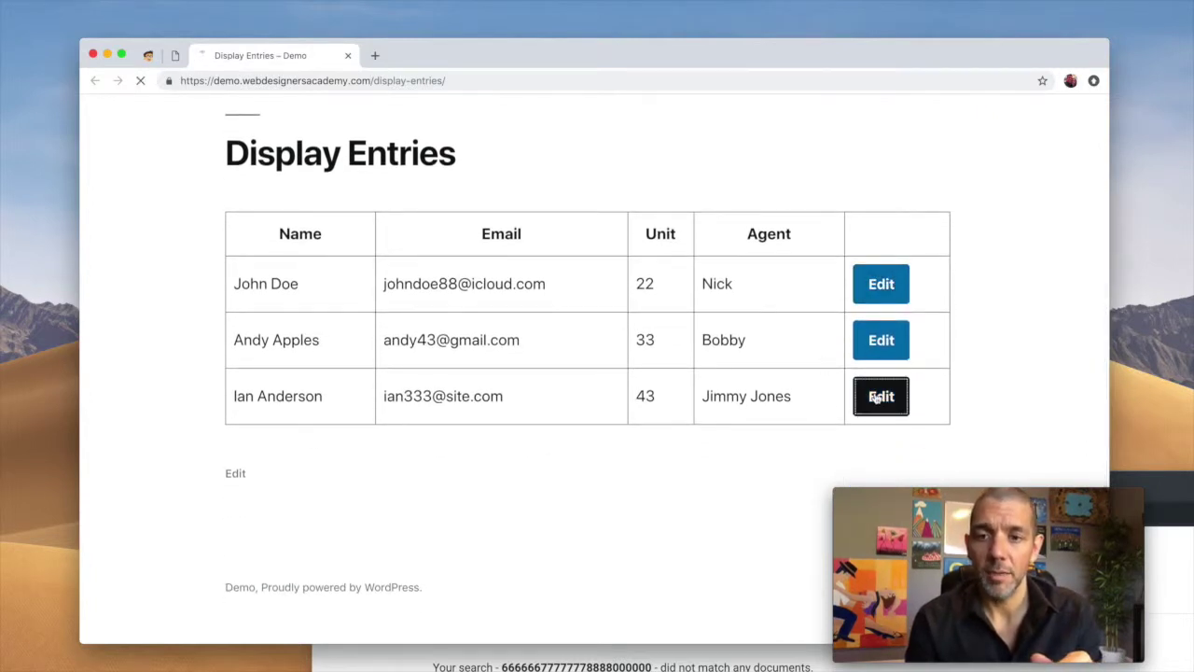
pyautogui.scroll(-5, 877, 398)
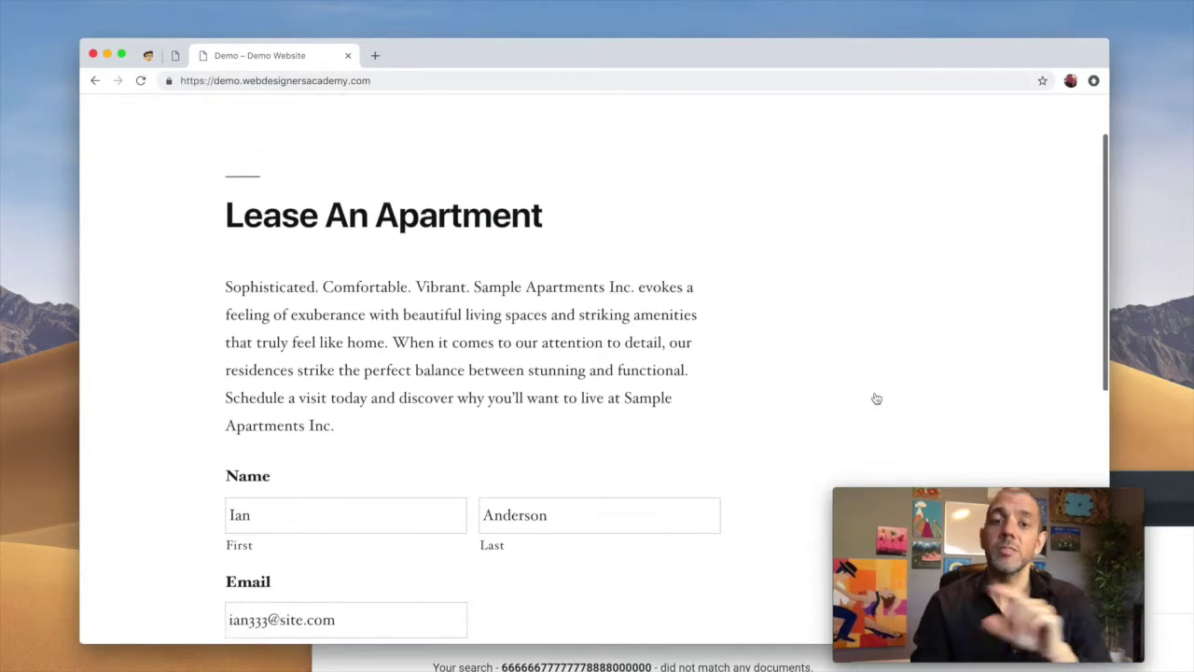
pyautogui.click(368, 251)
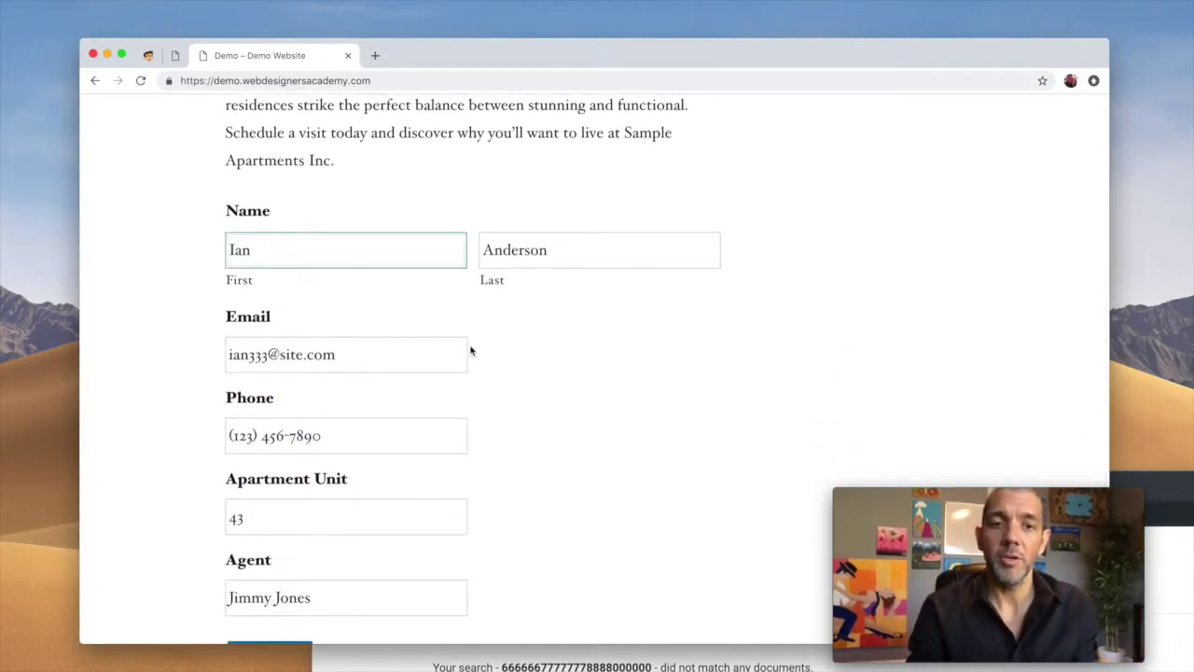
pyautogui.scroll(-3, 470, 351)
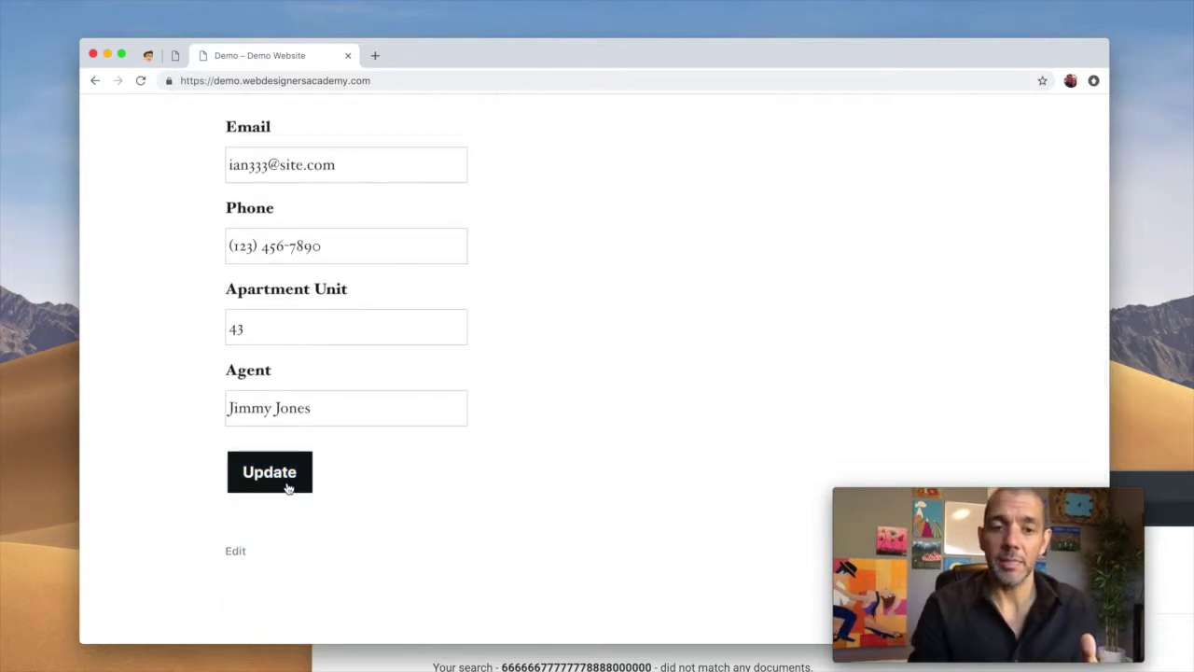
pyautogui.click(94, 80)
pyautogui.click(95, 81)
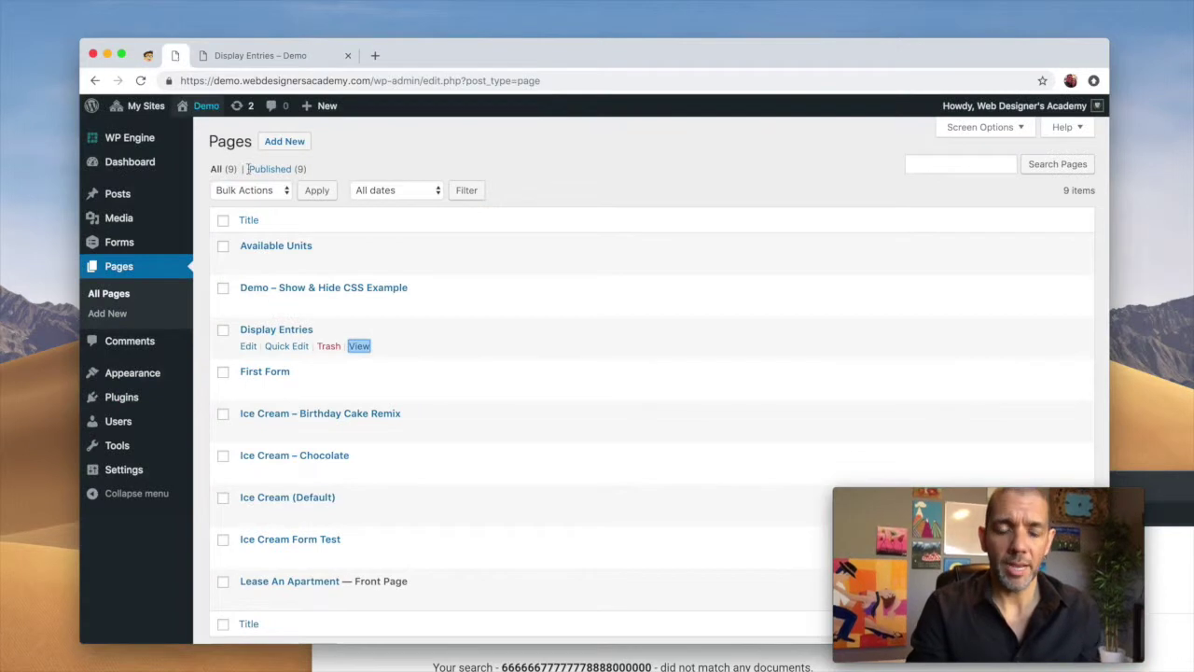
# - Open the live Lease An Apartment page in a new tab from the site's list of pages
pyautogui.scroll(-1, 321, 309)
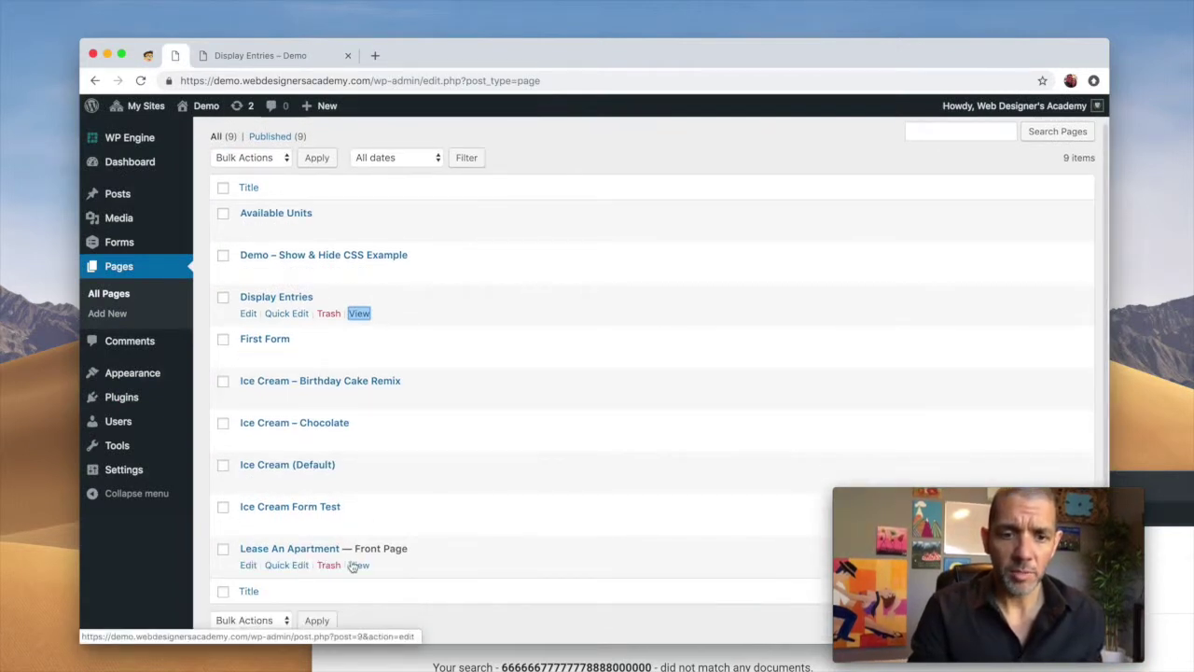
pyautogui.rightClick(356, 565)
pyautogui.click(417, 526)
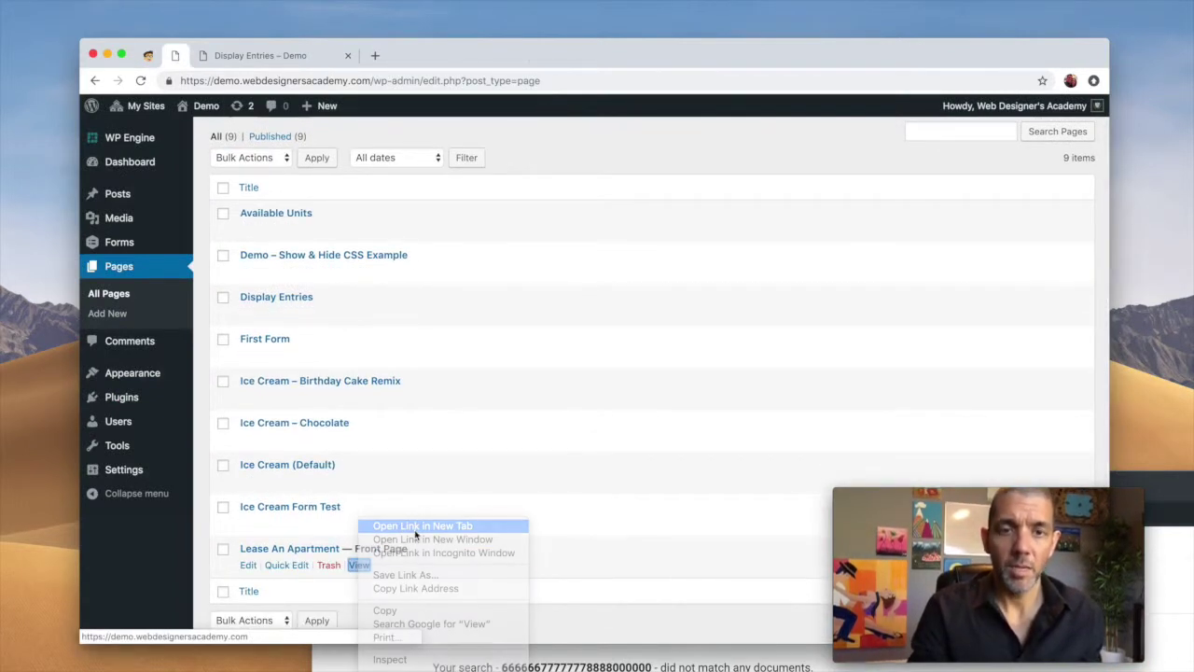
pyautogui.click(413, 51)
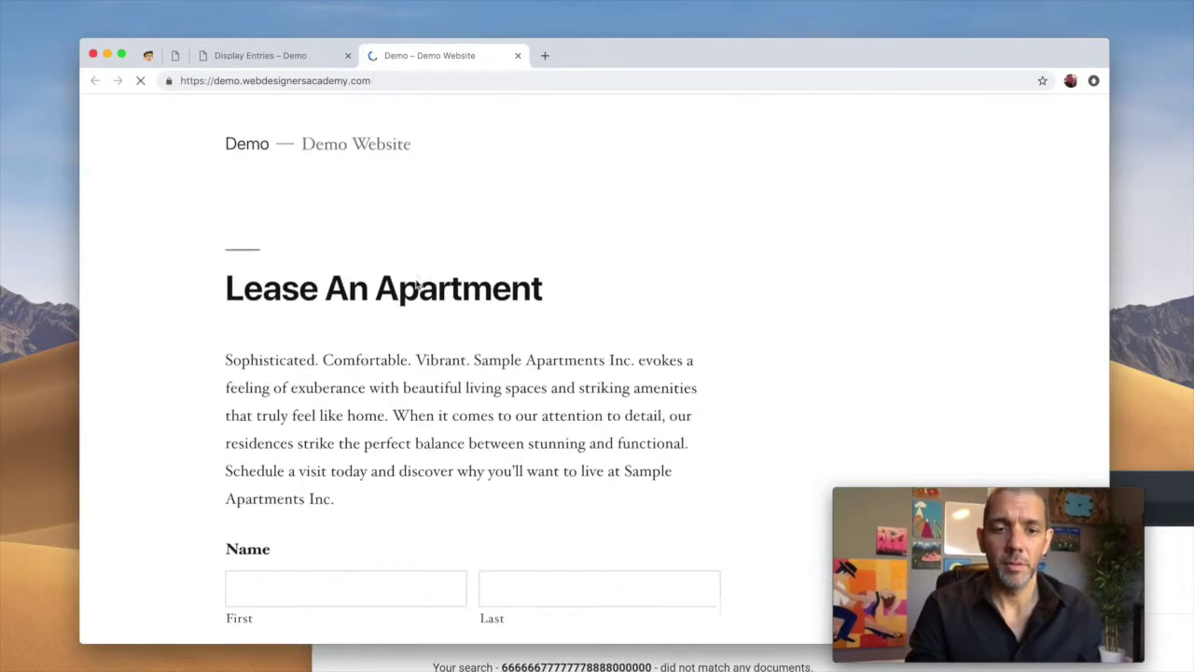
# - Fill in the leasing form with the applicant's full name, email and phone, apartment unit 100 and the agent's name, and submit it
pyautogui.scroll(-5, 363, 246)
pyautogui.click(339, 234)
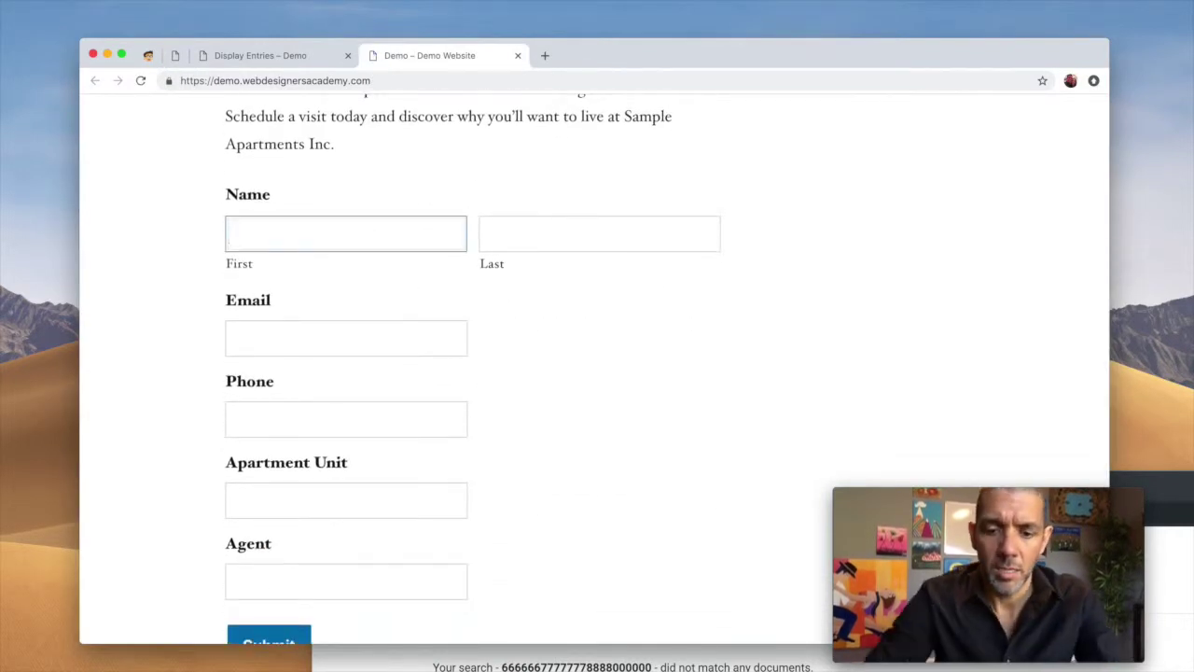
pyautogui.write('Johnny')
pyautogui.press('Tab')
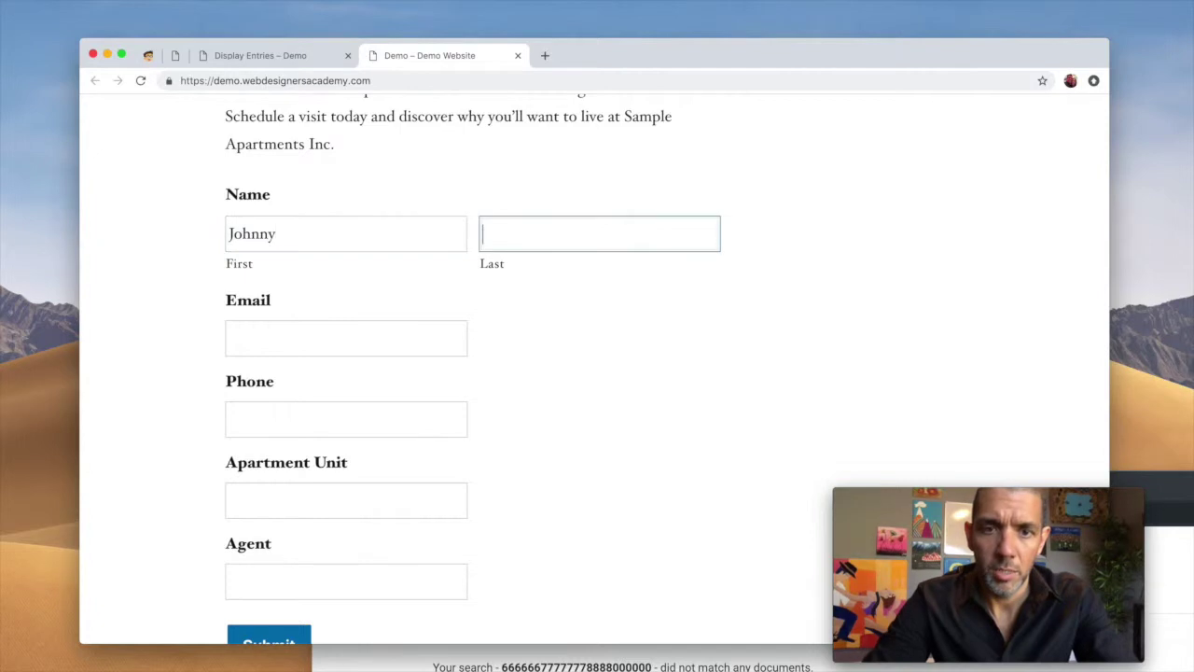
pyautogui.click(266, 333)
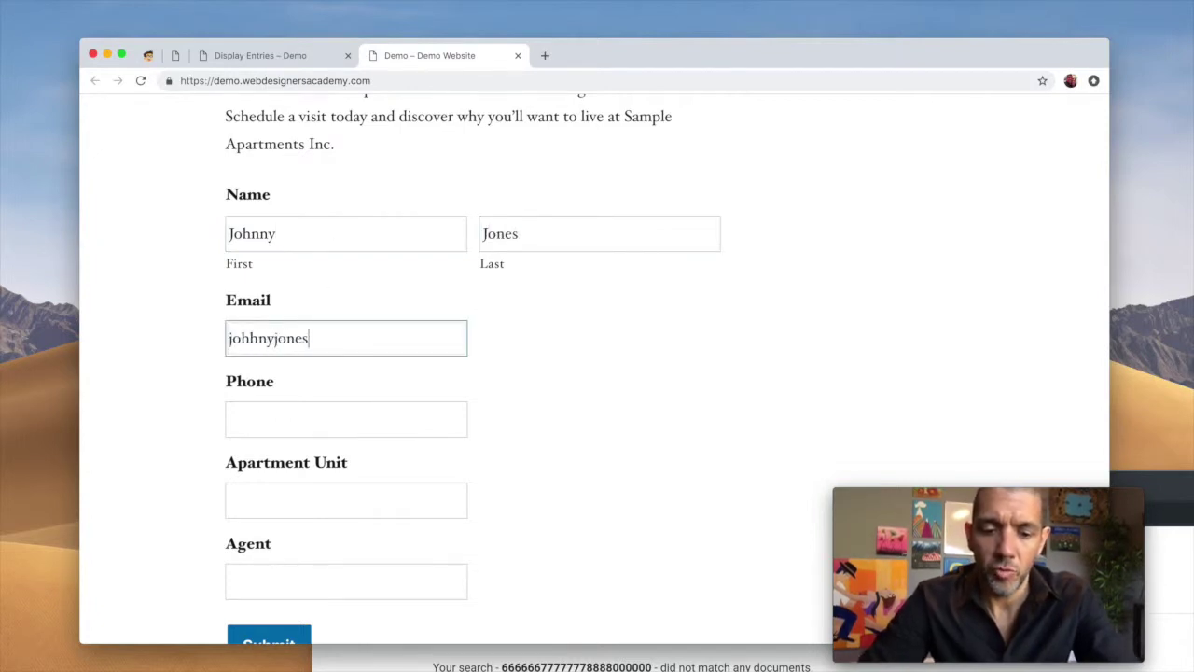
pyautogui.click(290, 420)
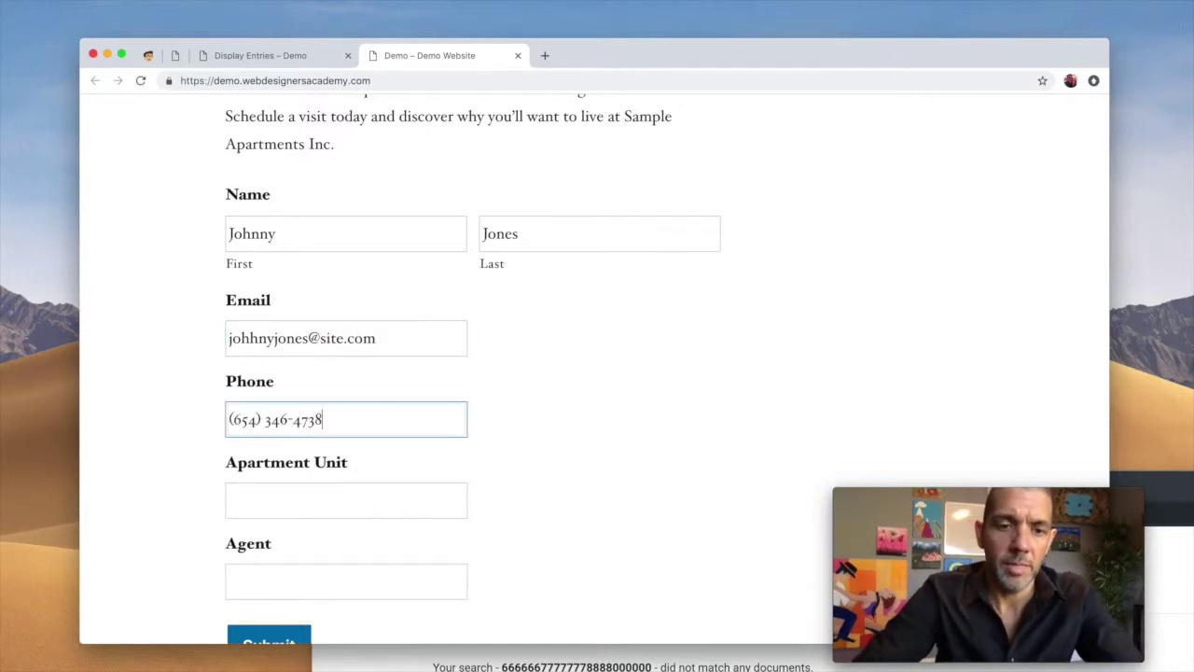
pyautogui.click(334, 511)
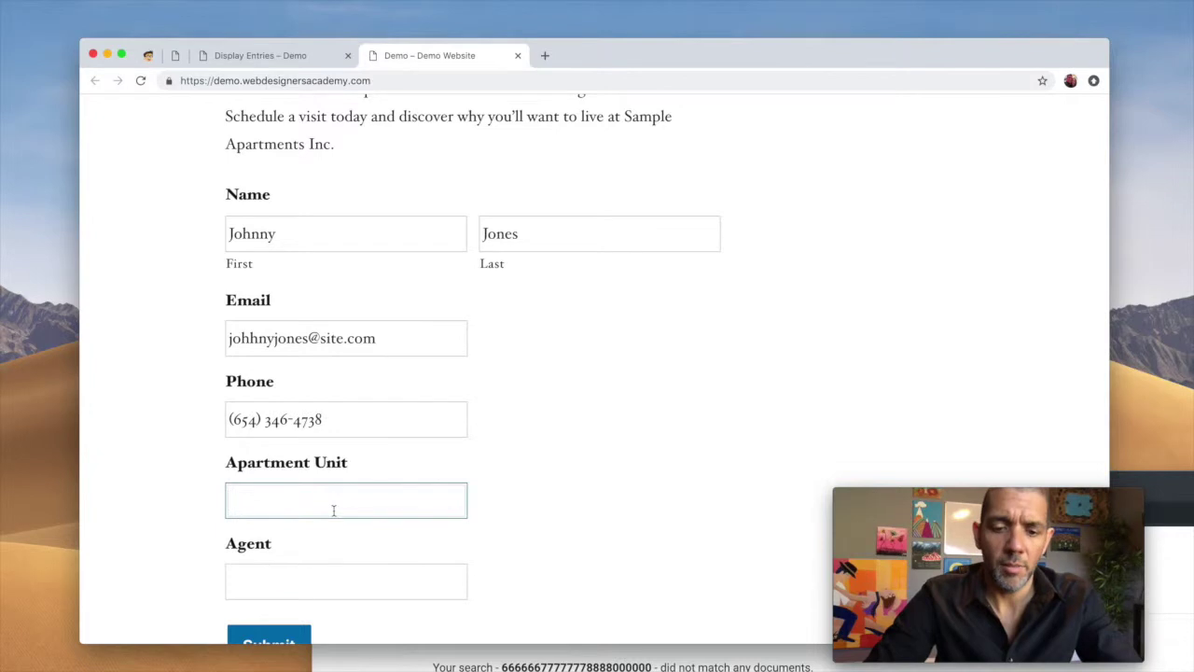
pyautogui.click(340, 589)
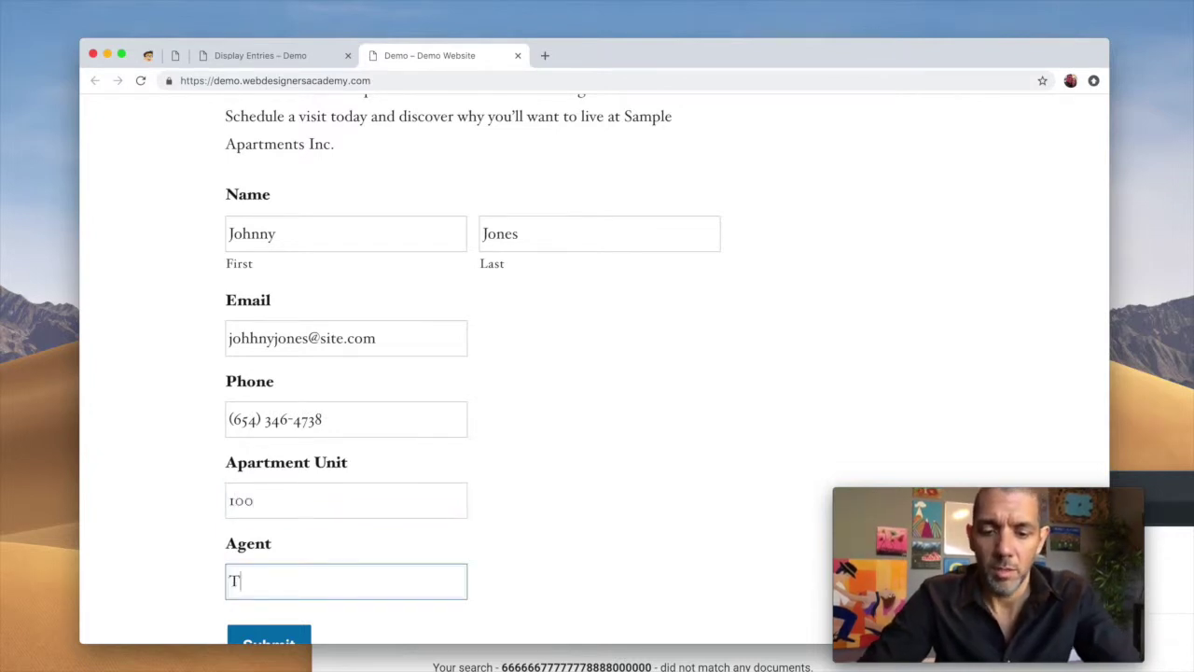
pyautogui.scroll(-2, 436, 559)
pyautogui.click(280, 573)
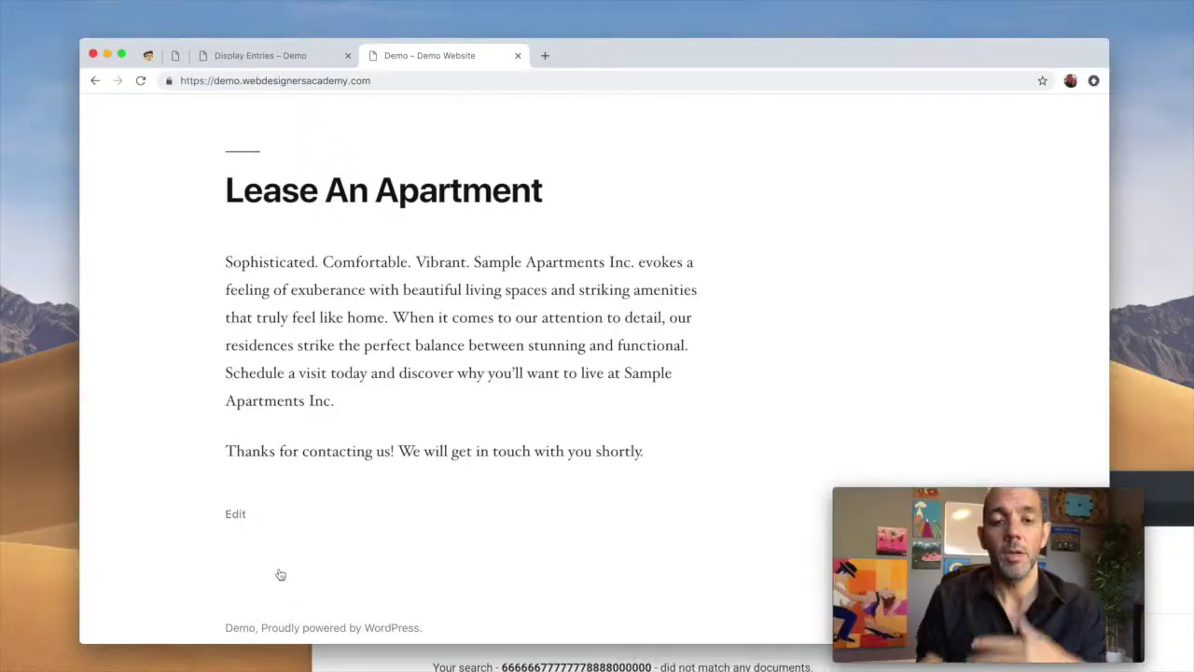
# - Return to the Display Entries page and reload it to check the table for the submitted entry
pyautogui.click(249, 58)
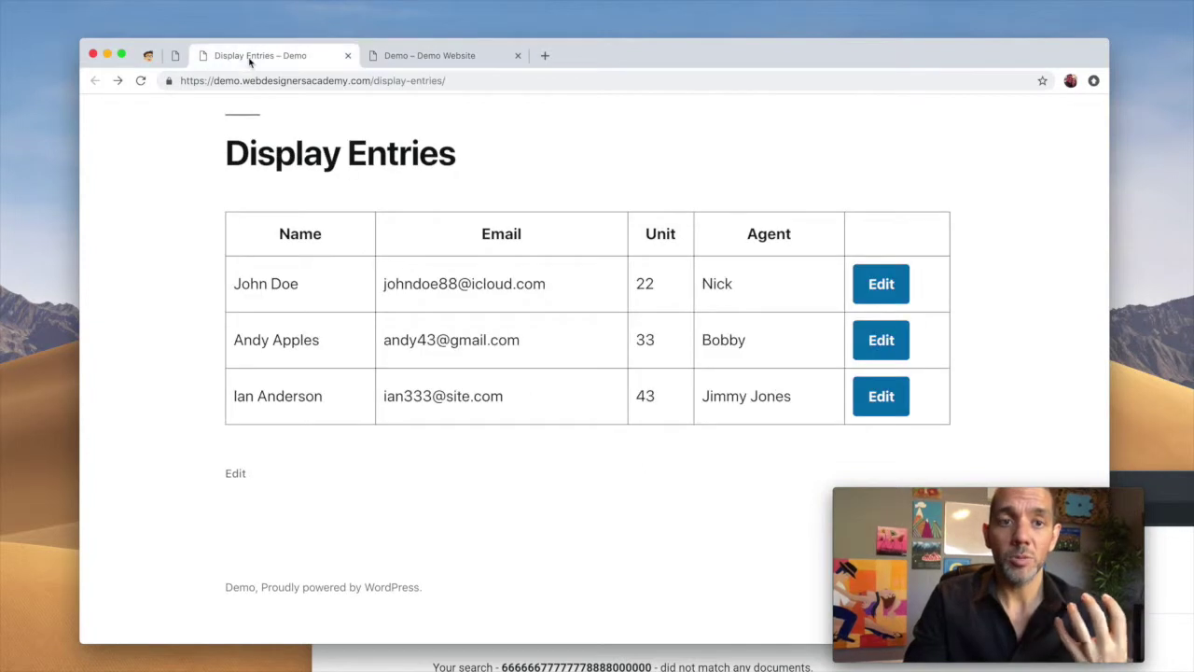
pyautogui.click(140, 81)
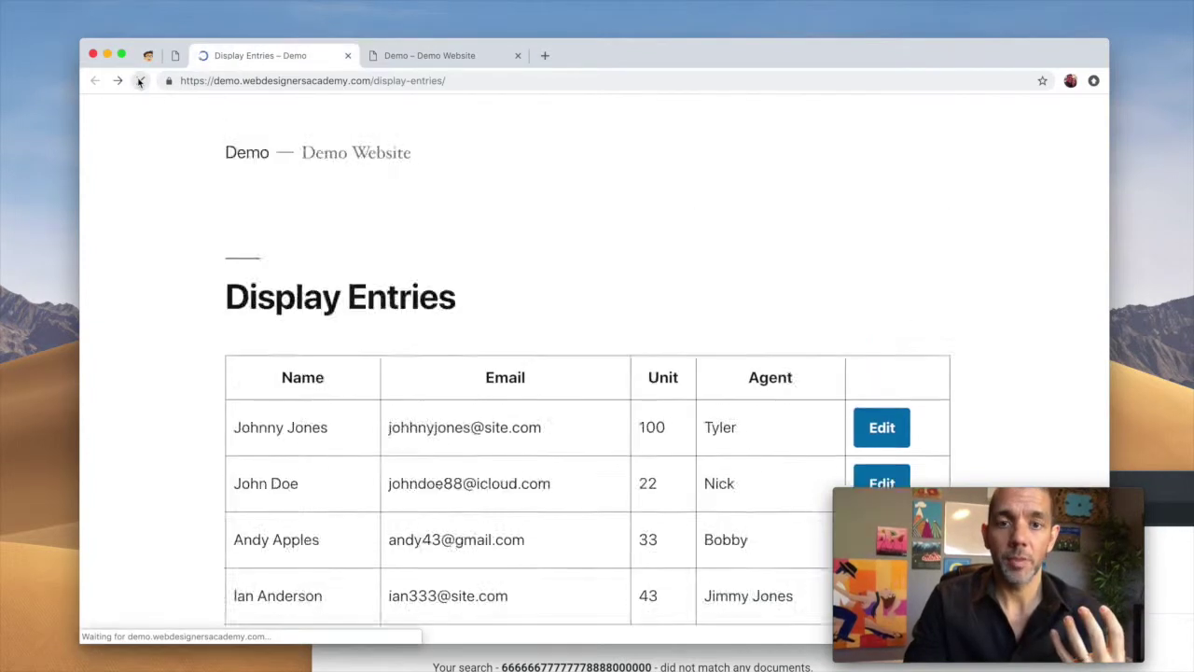